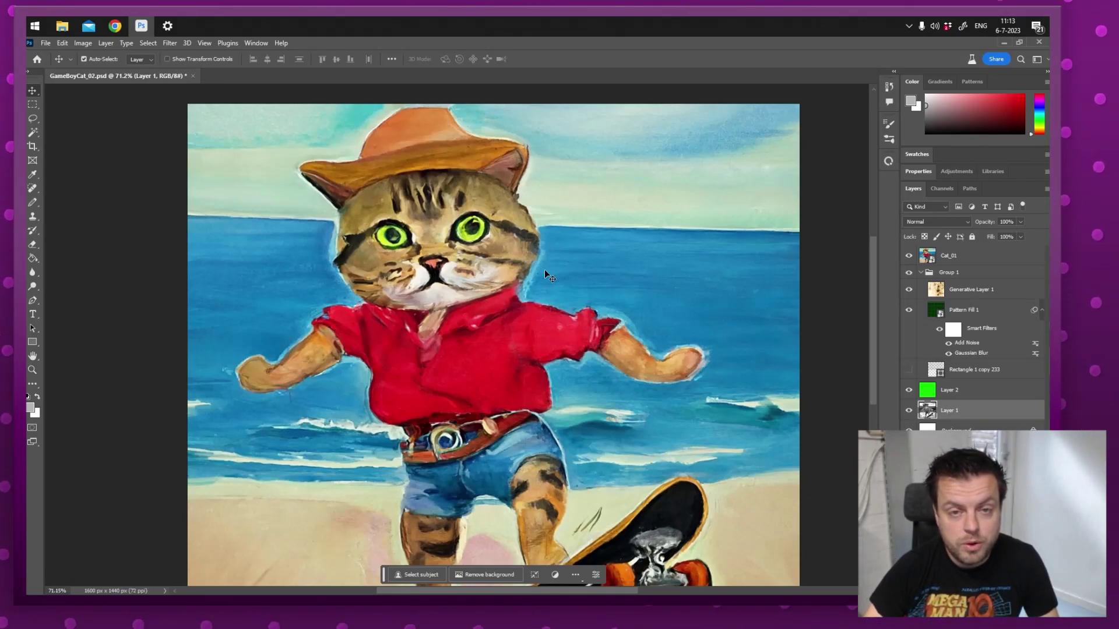
- Hide the Cat_01 layer and examine the green pixelated Game Boy version of the cat up close
left_click(908, 256)
key("z")
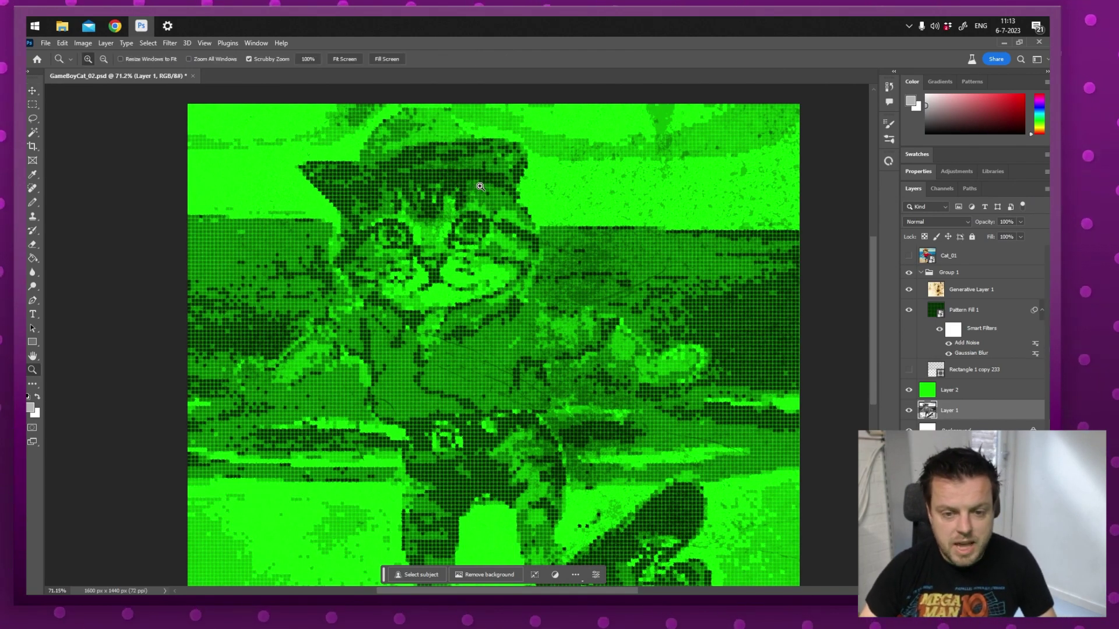
left_click_drag(479, 187, 519, 185)
key("v")
left_click_drag(723, 181, 657, 259)
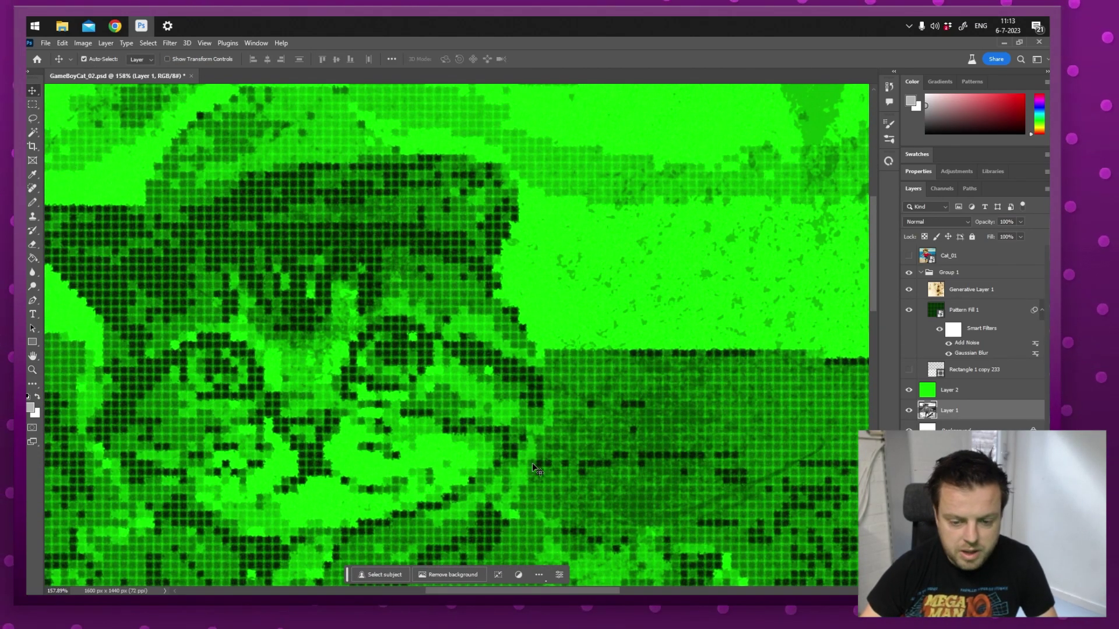
key("z")
left_click_drag(568, 455, 485, 301)
key("v")
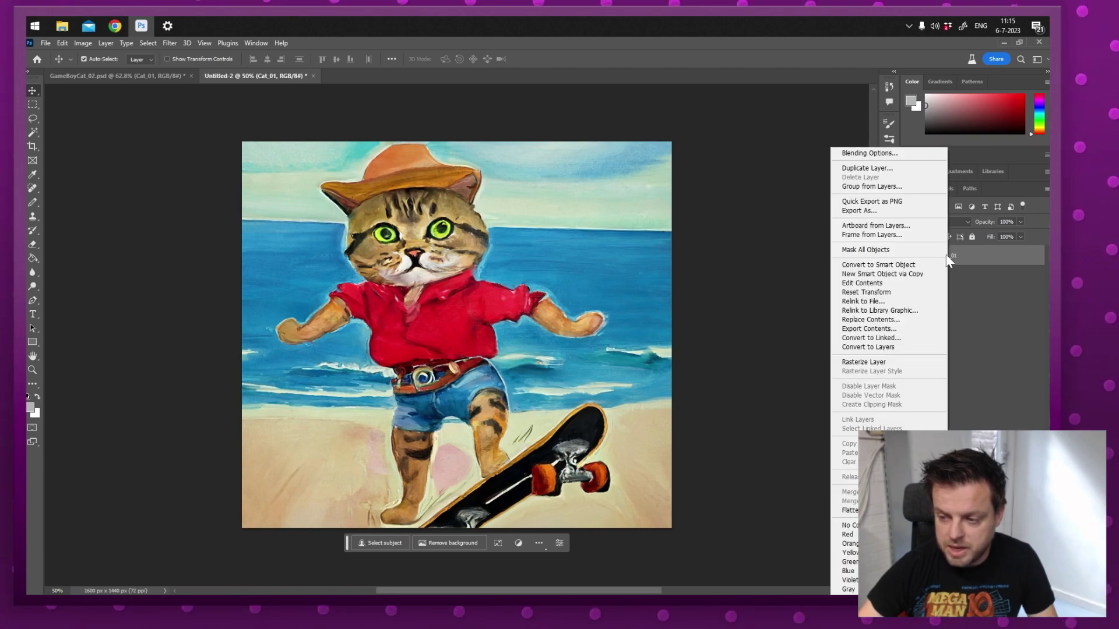
- Rasterize the Cat_01 smart object layer in the Untitled-2 document
right_click(947, 257)
left_click(895, 362)
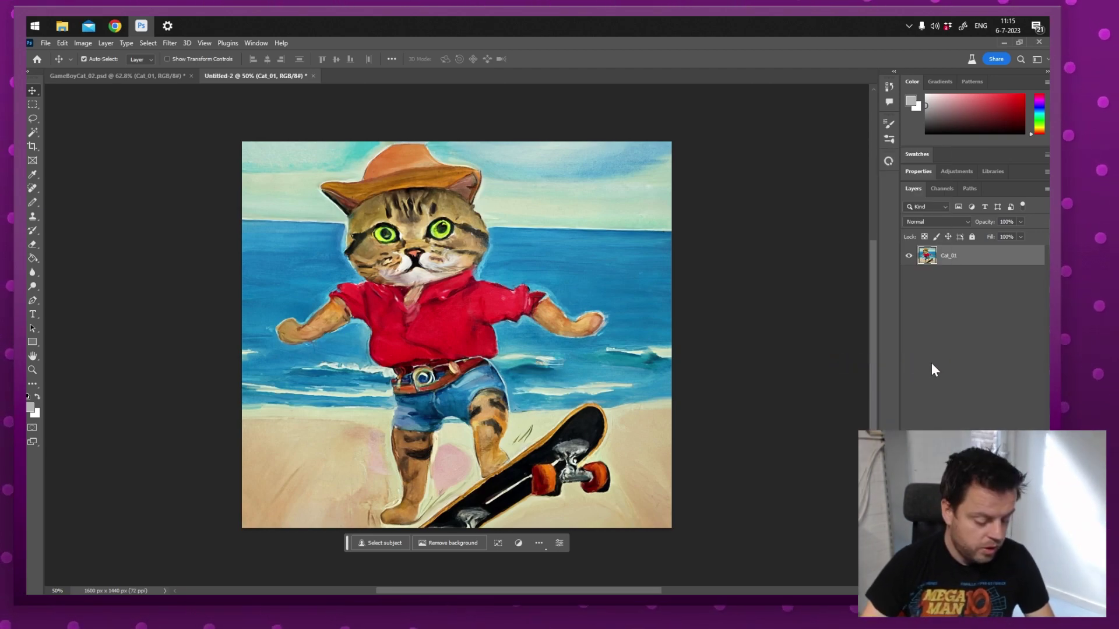
key("ctrl")
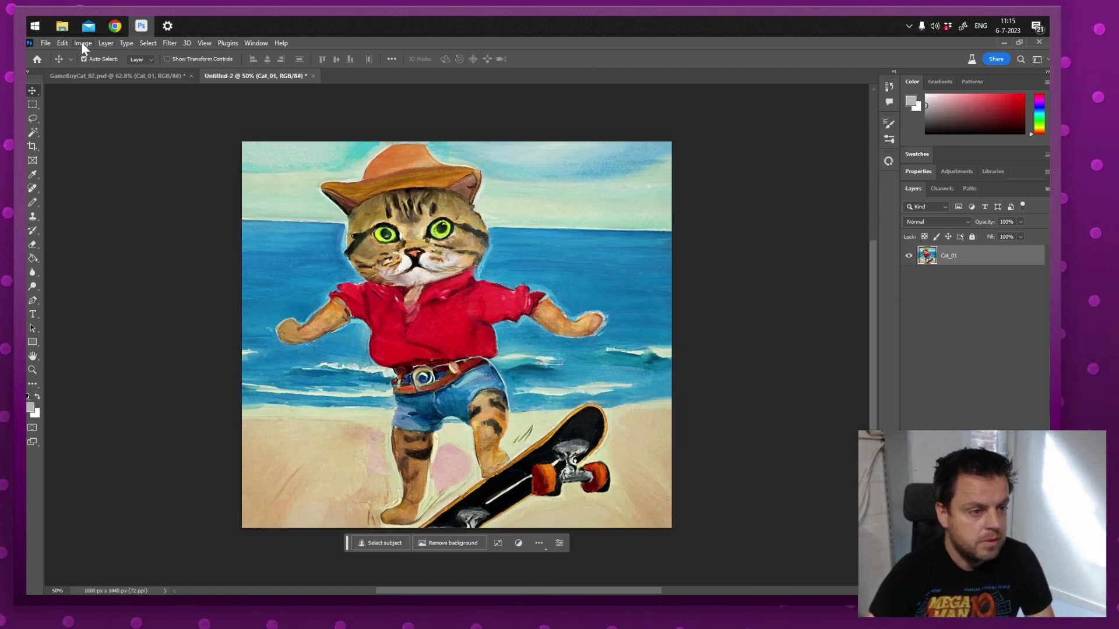
- Remove all colour from the Cat_01 layer with a Hue/Saturation adjustment, setting Saturation to -100
left_click(83, 42)
mouse_move(92, 74)
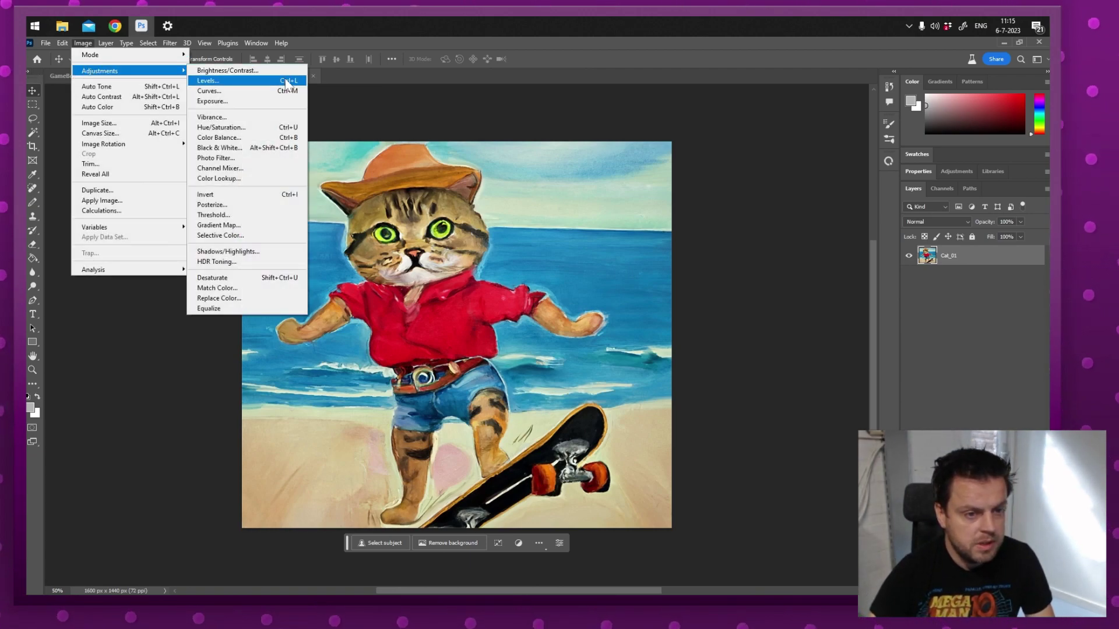
left_click(260, 134)
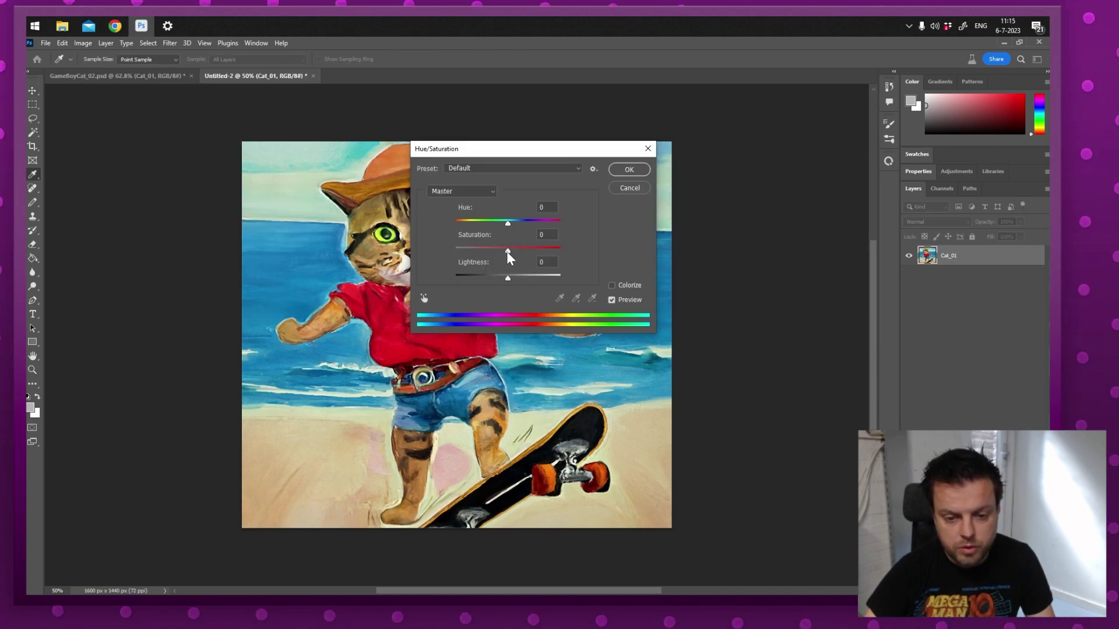
left_click_drag(509, 257, 446, 257)
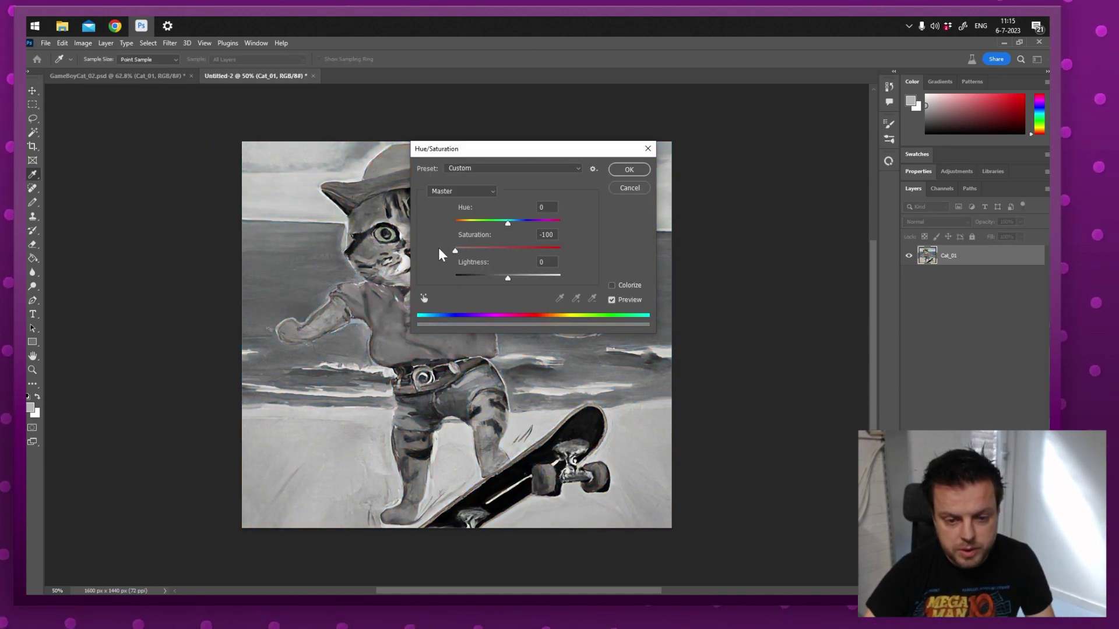
left_click(630, 170)
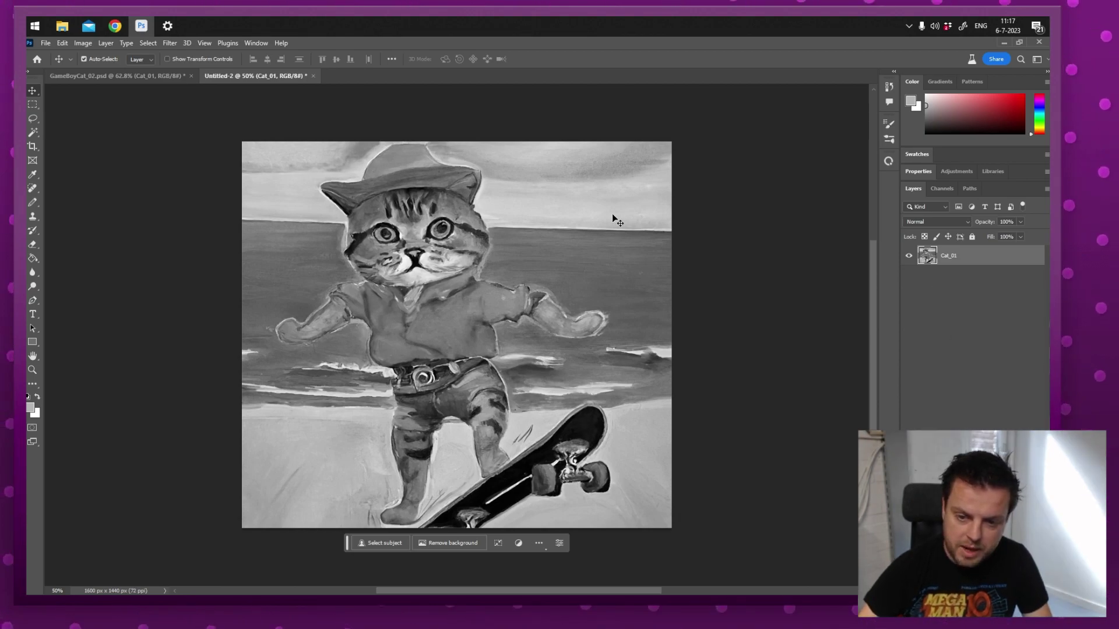
- Increase the cat image's contrast with a Levels adjustment, setting the input levels to 73, 1.26 and 198
left_click(83, 43)
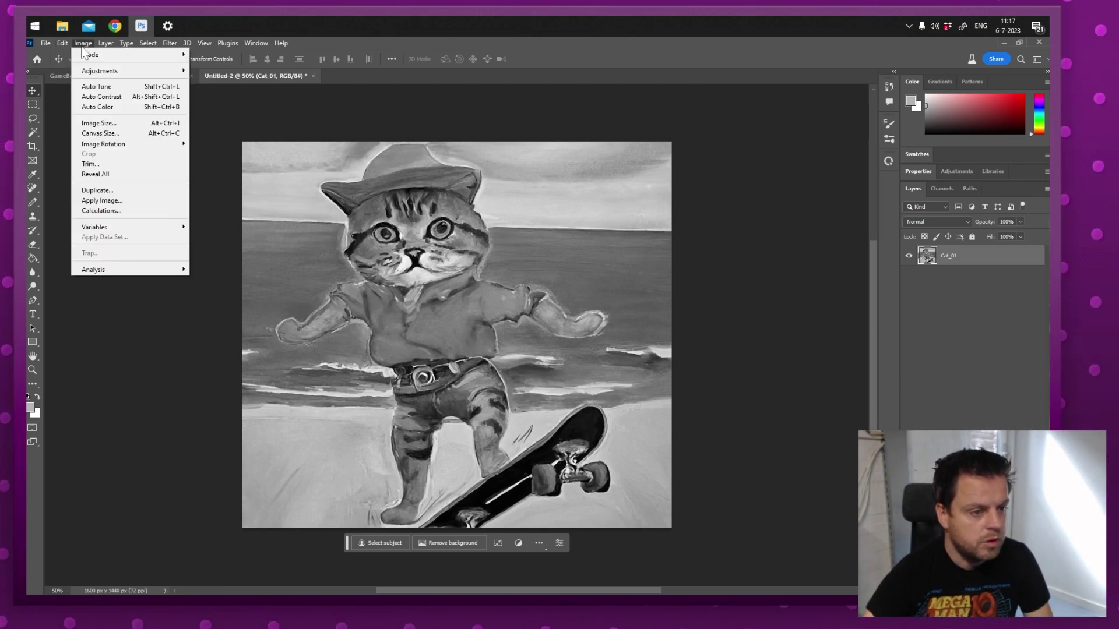
mouse_move(140, 76)
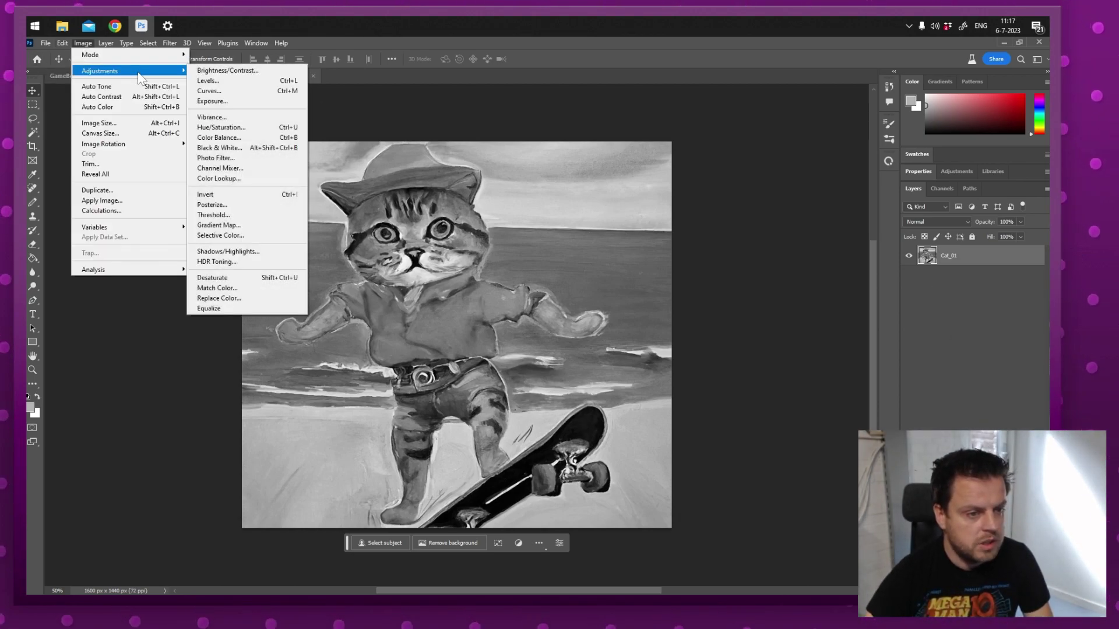
left_click(249, 85)
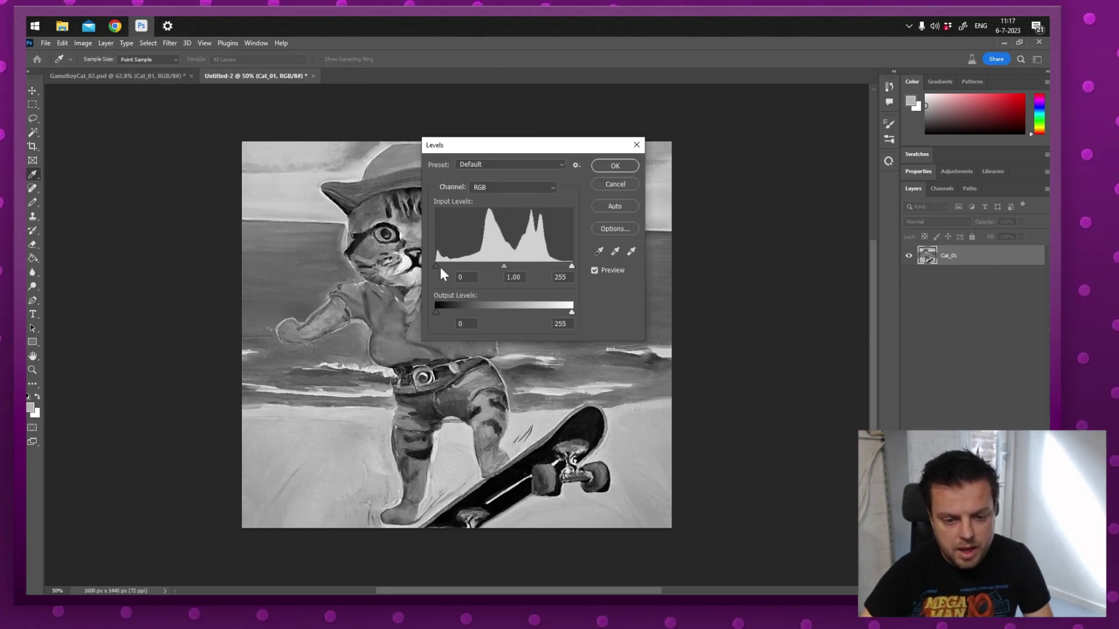
left_click_drag(436, 266, 463, 264)
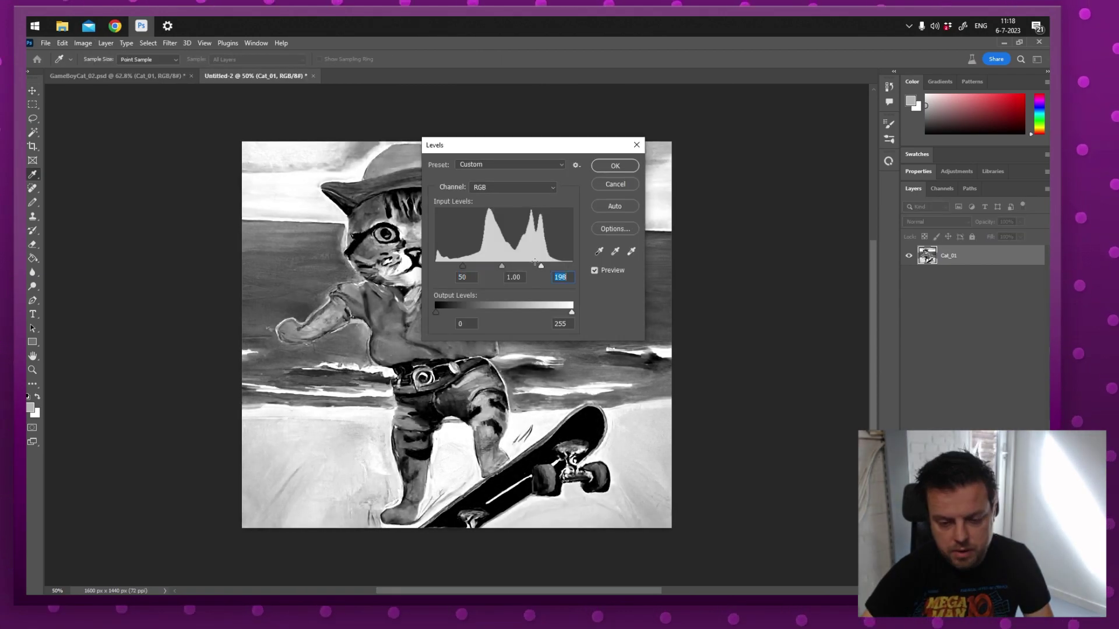
left_click_drag(459, 266, 541, 265)
left_click(540, 267)
left_click_drag(473, 266, 478, 266)
left_click_drag(554, 146, 727, 126)
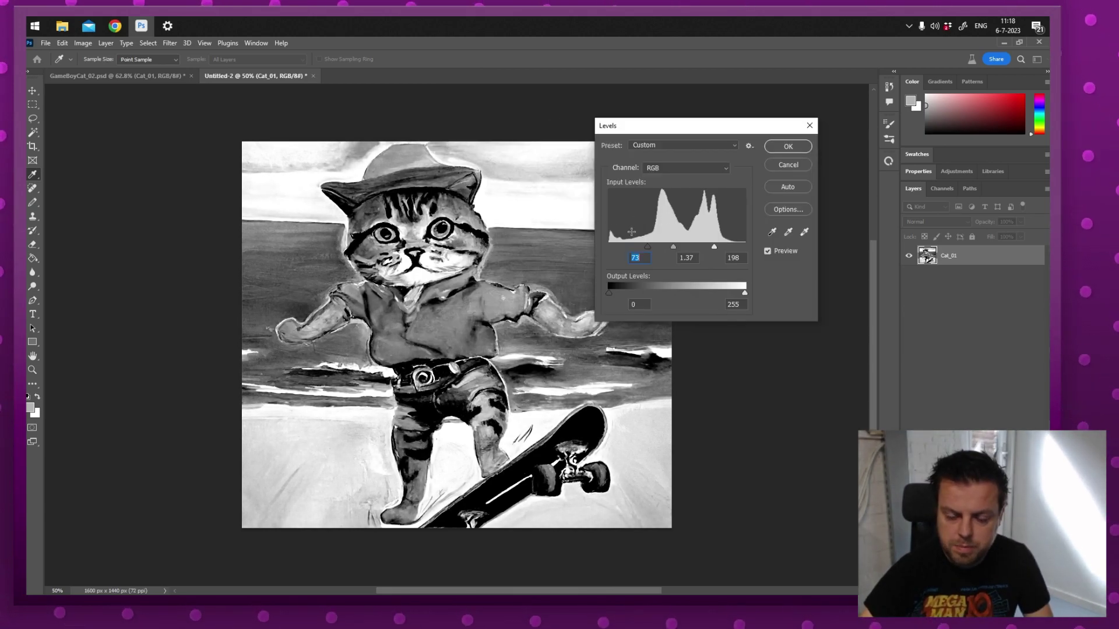
mouse_move(673, 247)
left_mouse_down()
mouse_move(686, 247)
mouse_move(676, 247)
left_mouse_up()
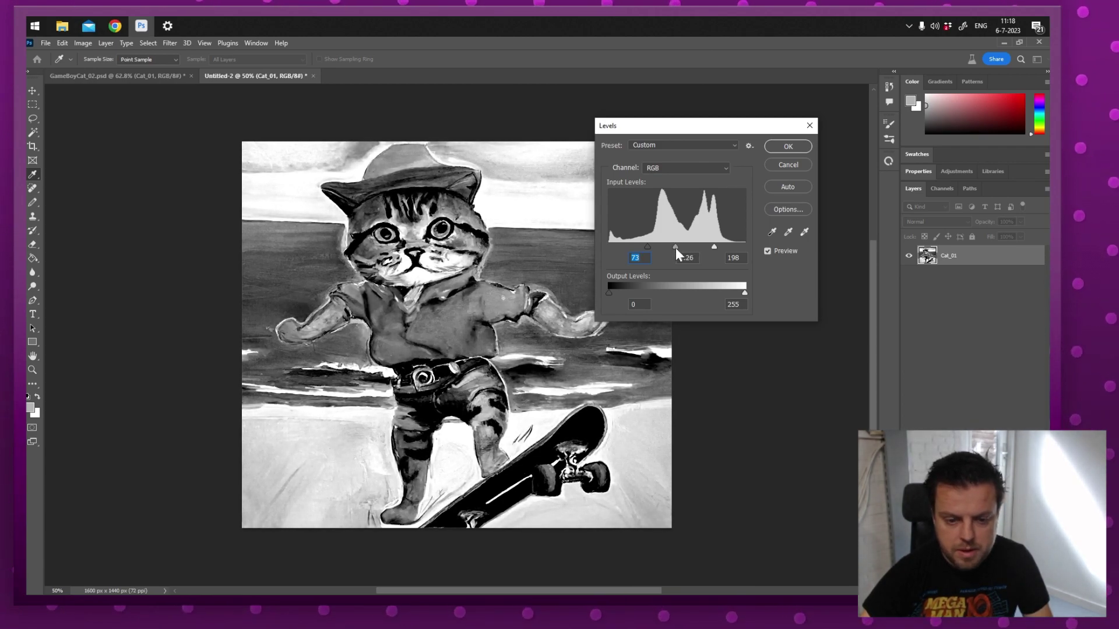
left_click(788, 146)
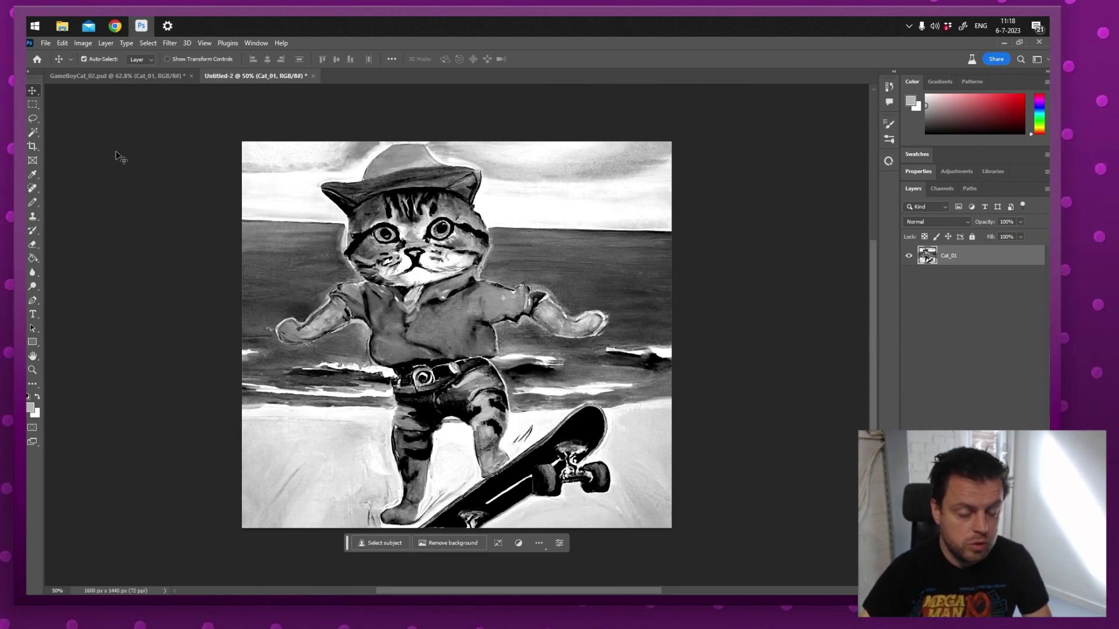
- Posterize the greyscale cat image to 4 levels
left_click(81, 40)
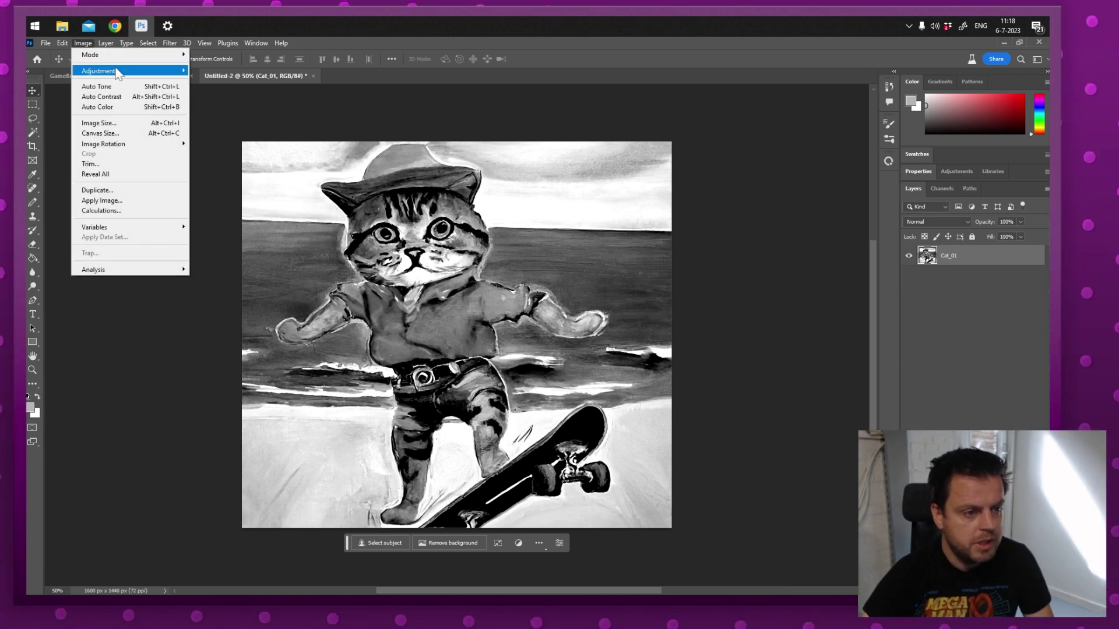
mouse_move(122, 70)
left_click(243, 205)
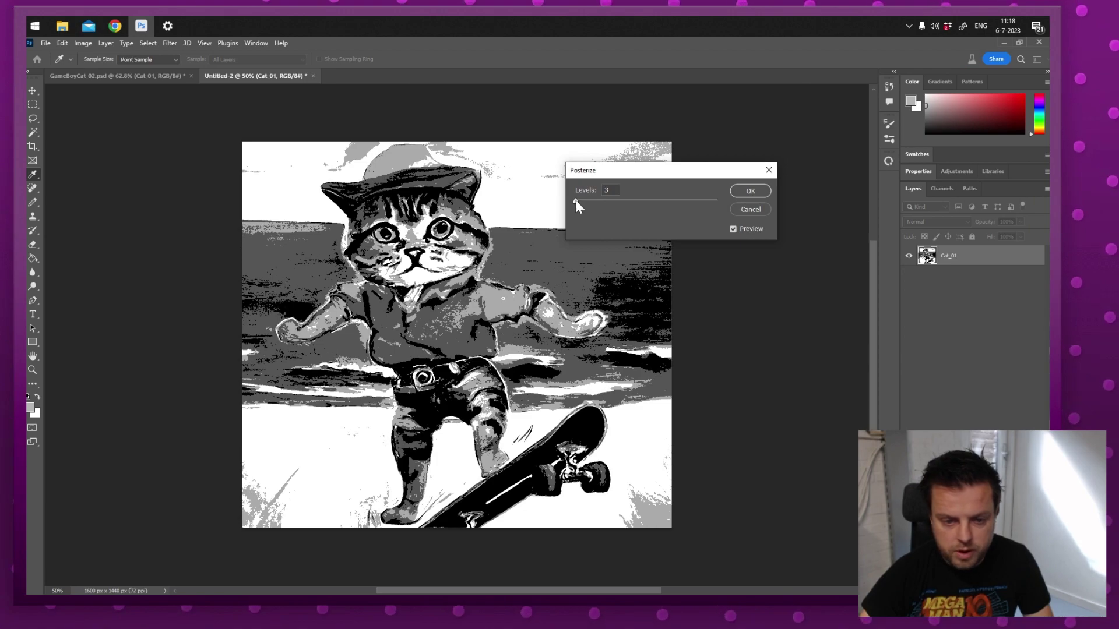
mouse_move(575, 201)
left_mouse_down()
mouse_move(587, 201)
mouse_move(569, 198)
left_mouse_up()
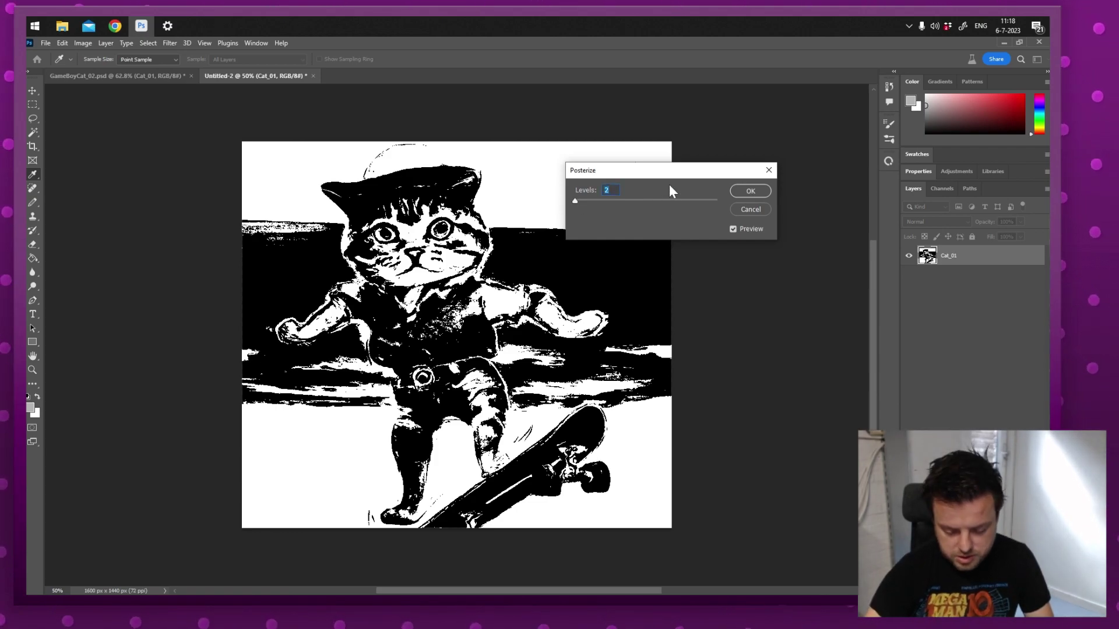
key("Up")
key("Up")
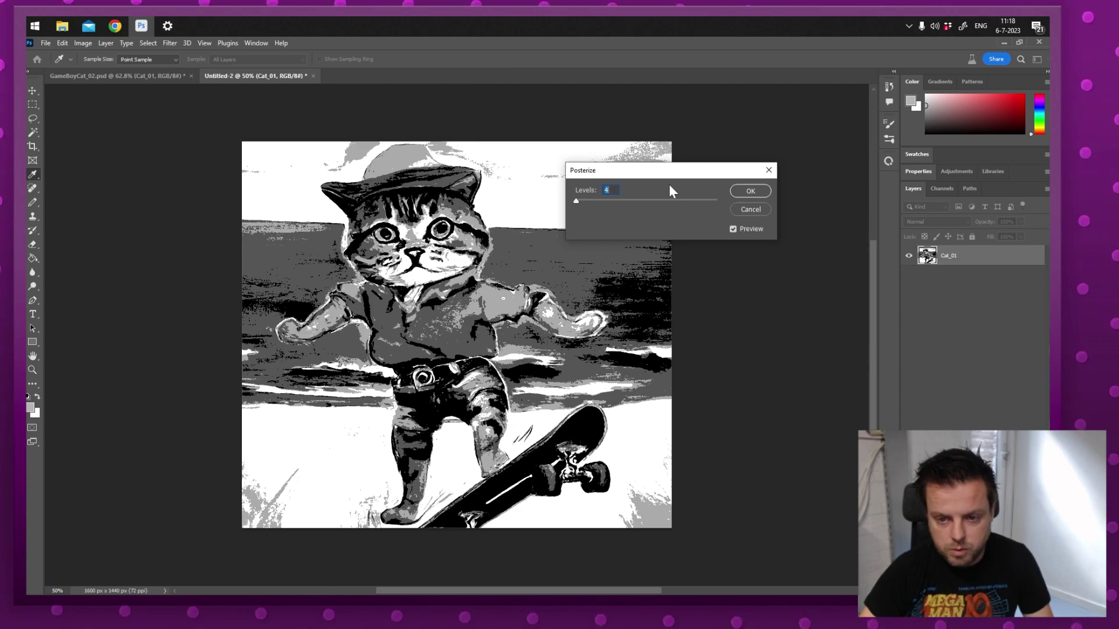
key("Return")
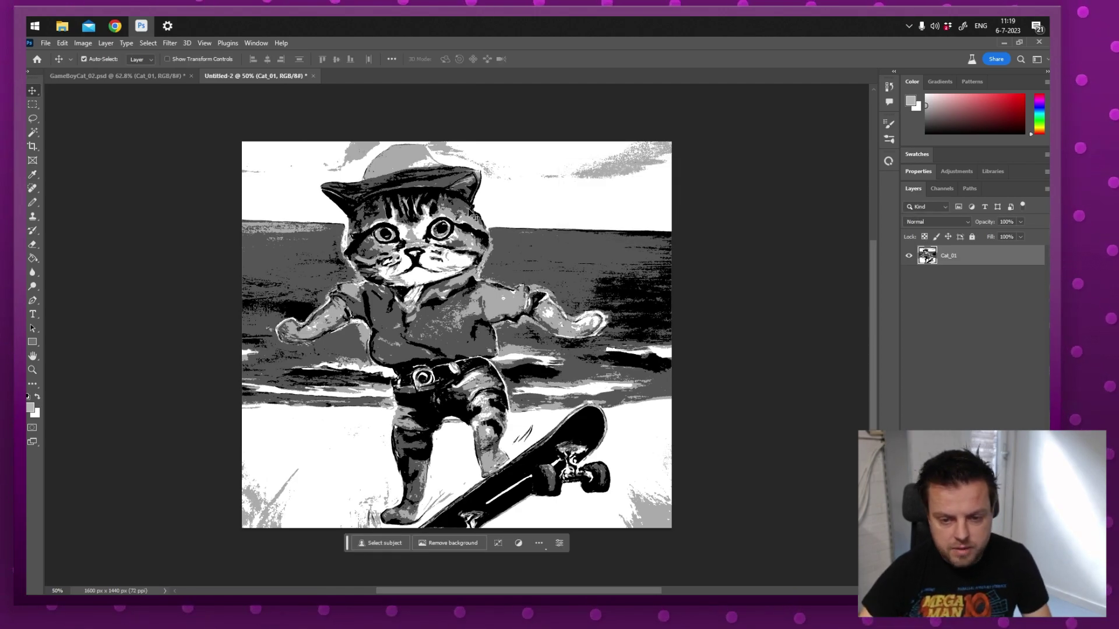
- Inspect the posterized tones around the cat's eye by sampling areas with the Magic Wand, and clear the selection
key("z")
left_click_drag(471, 215, 467, 241)
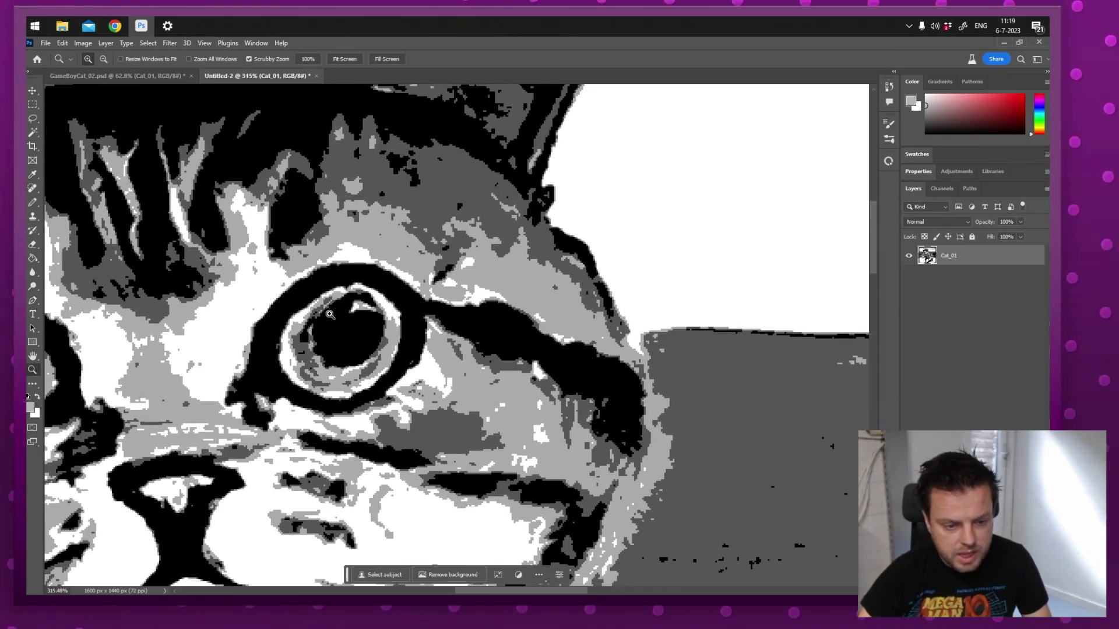
key("w")
left_click(321, 232)
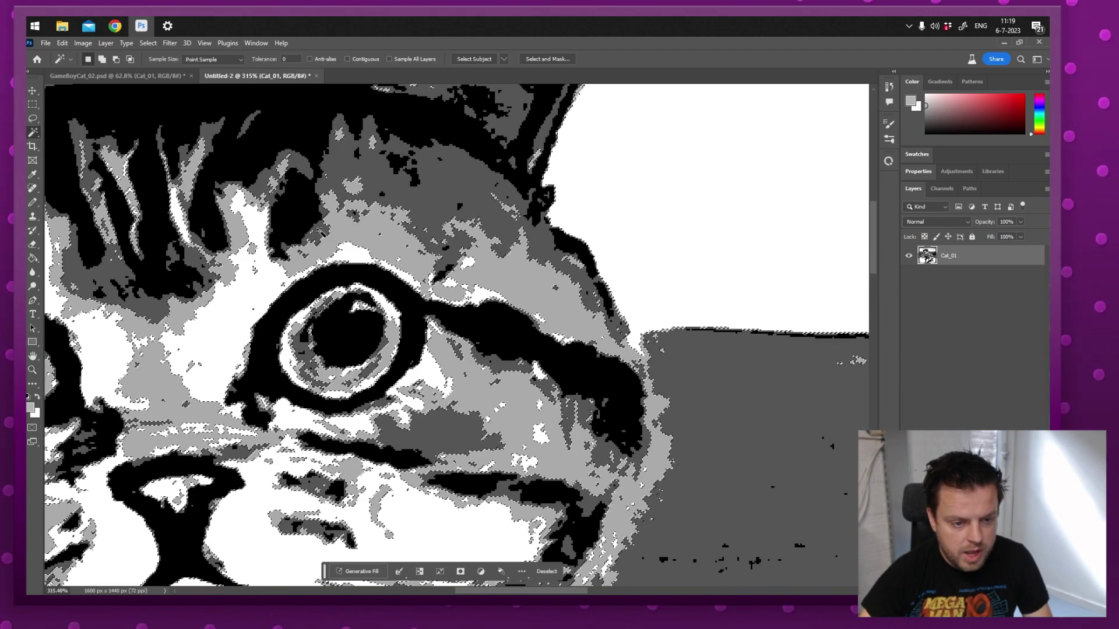
left_click(319, 232)
left_click(294, 221)
left_click(251, 331)
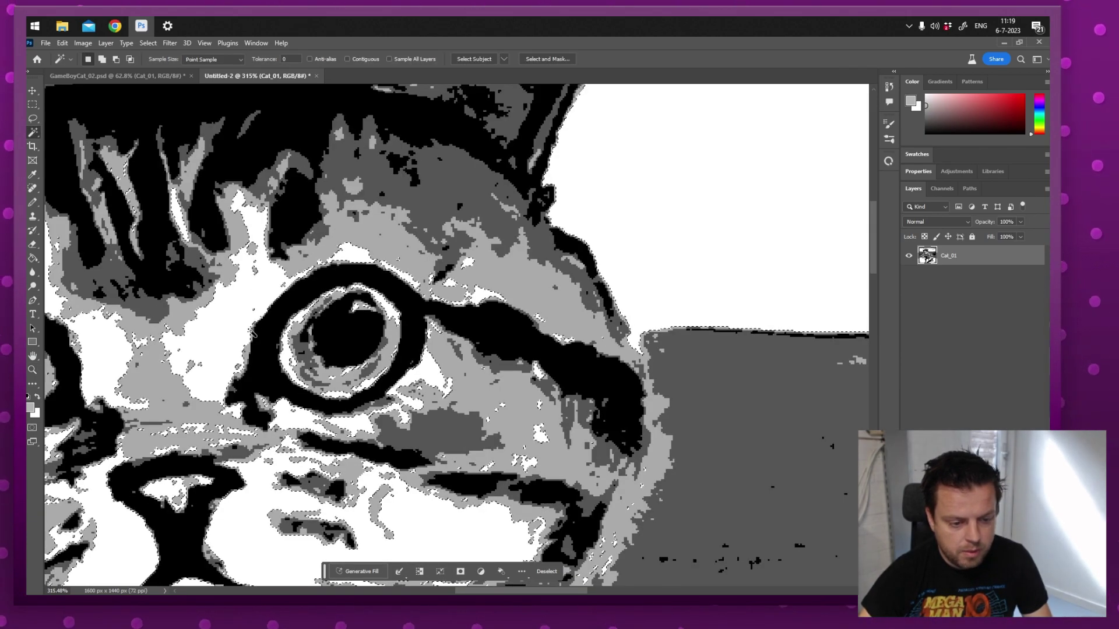
key("ctrl+d")
key("z")
left_click_drag(414, 252, 353, 273)
key("w")
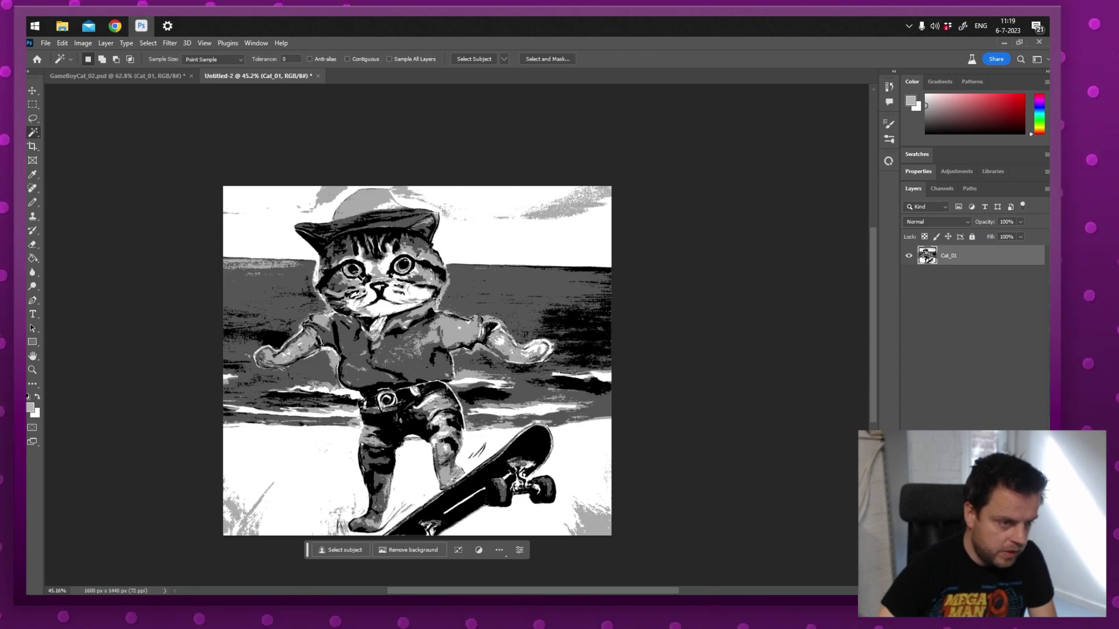
- Resize the image to 160 px wide by 144 px high with Nearest Neighbor (hard edges) resampling
left_click(83, 43)
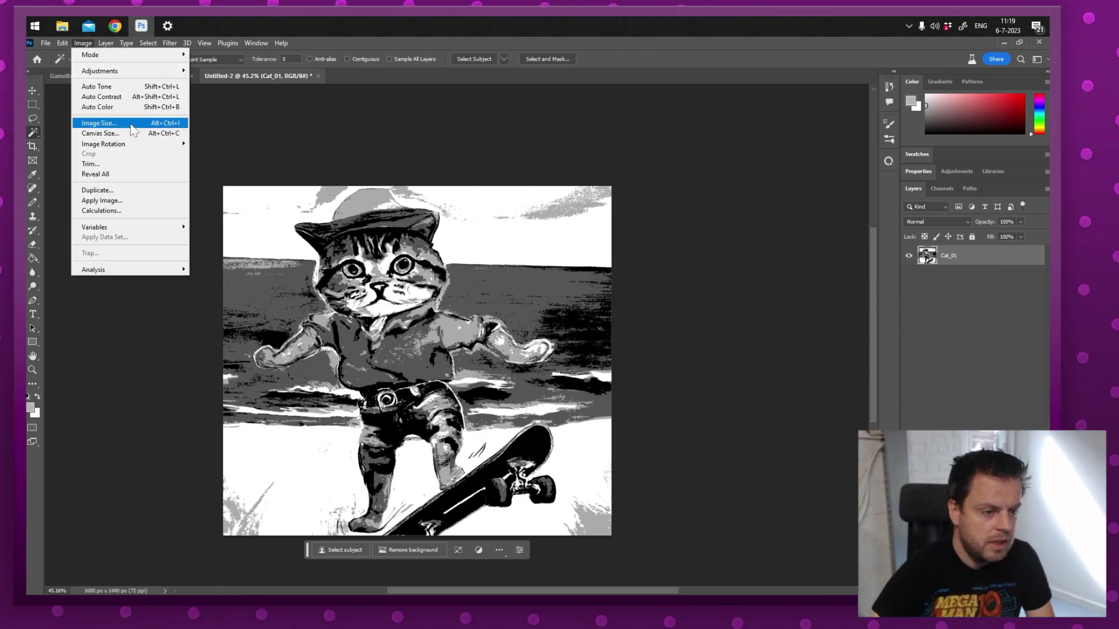
left_click(127, 120)
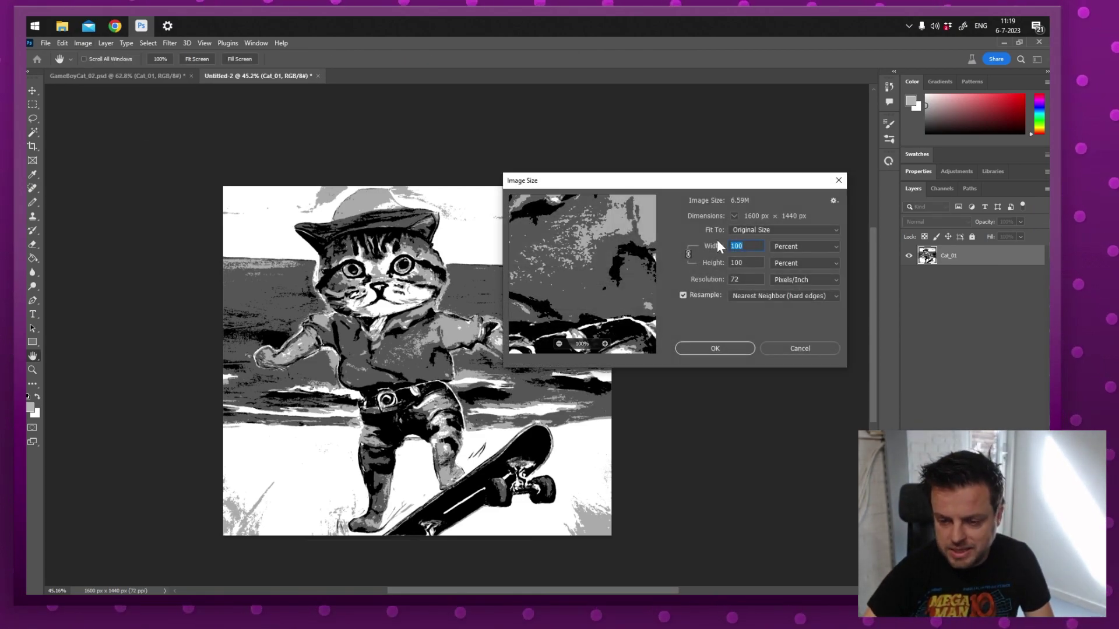
left_click(797, 247)
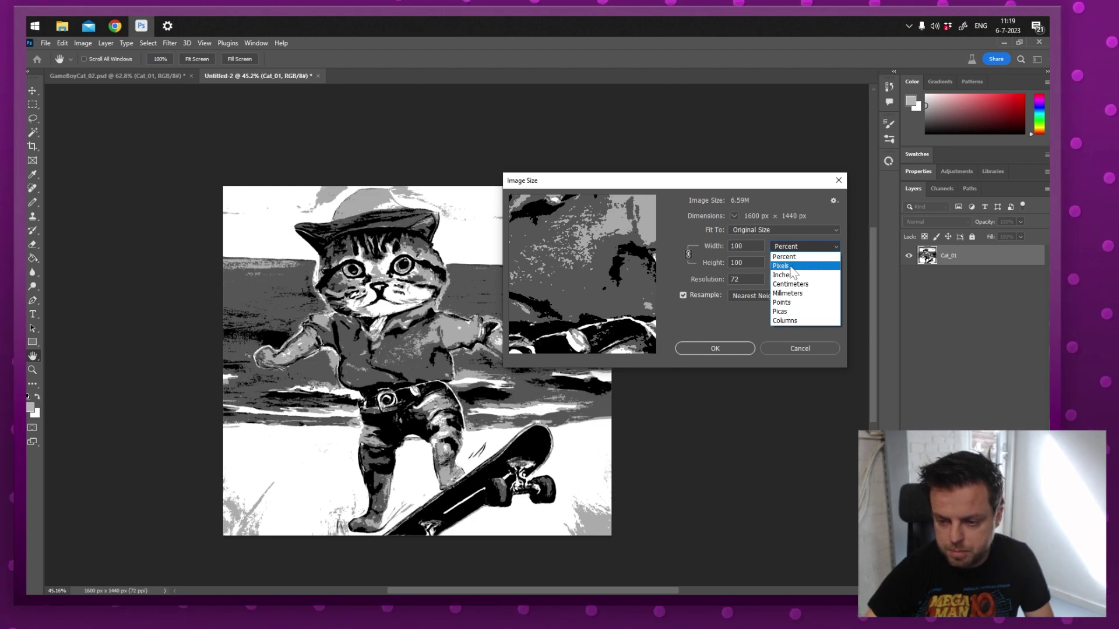
left_click(784, 266)
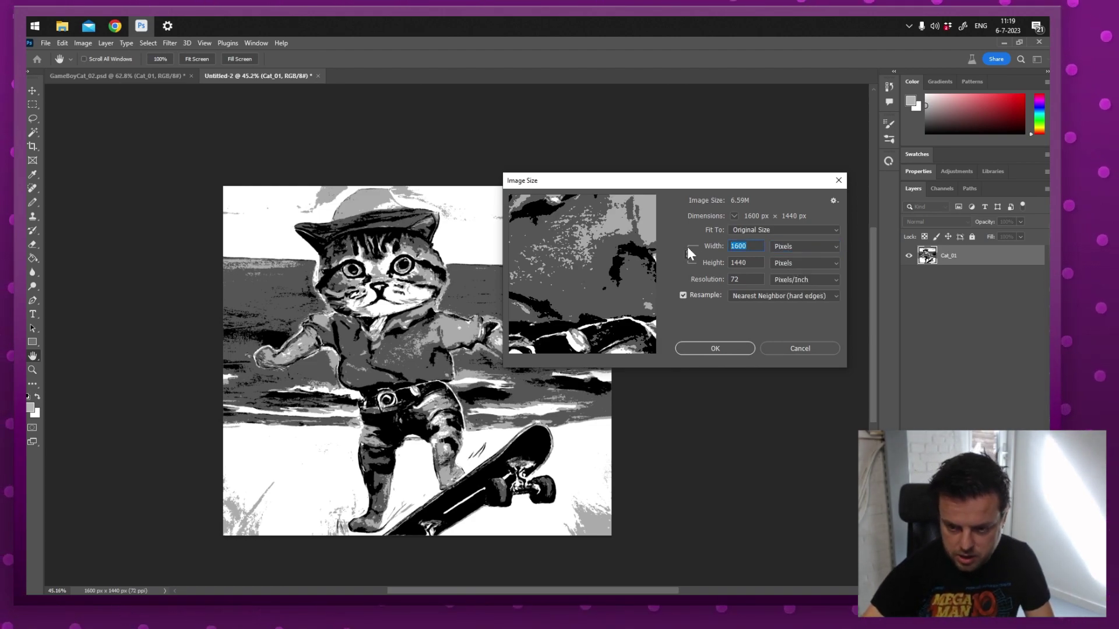
type("160")
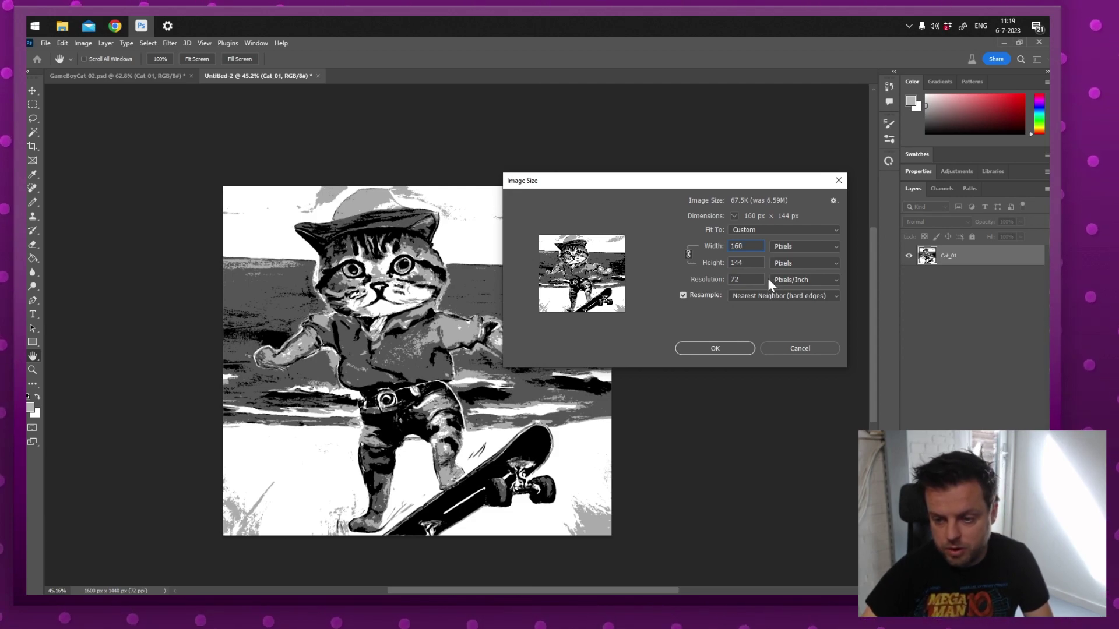
left_click(811, 296)
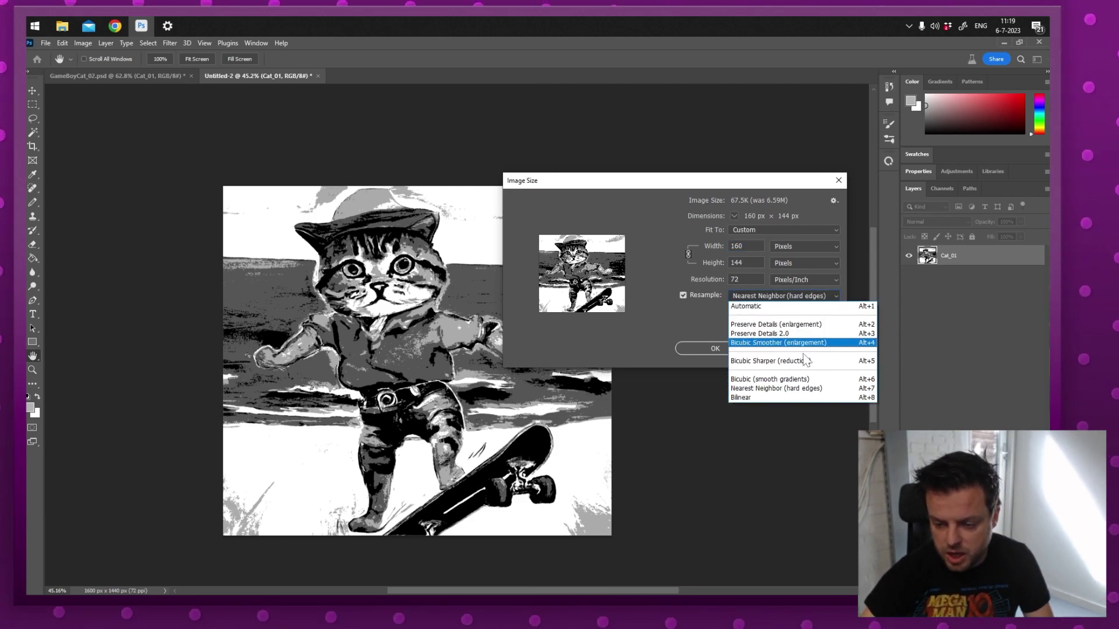
left_click(774, 389)
left_click(795, 296)
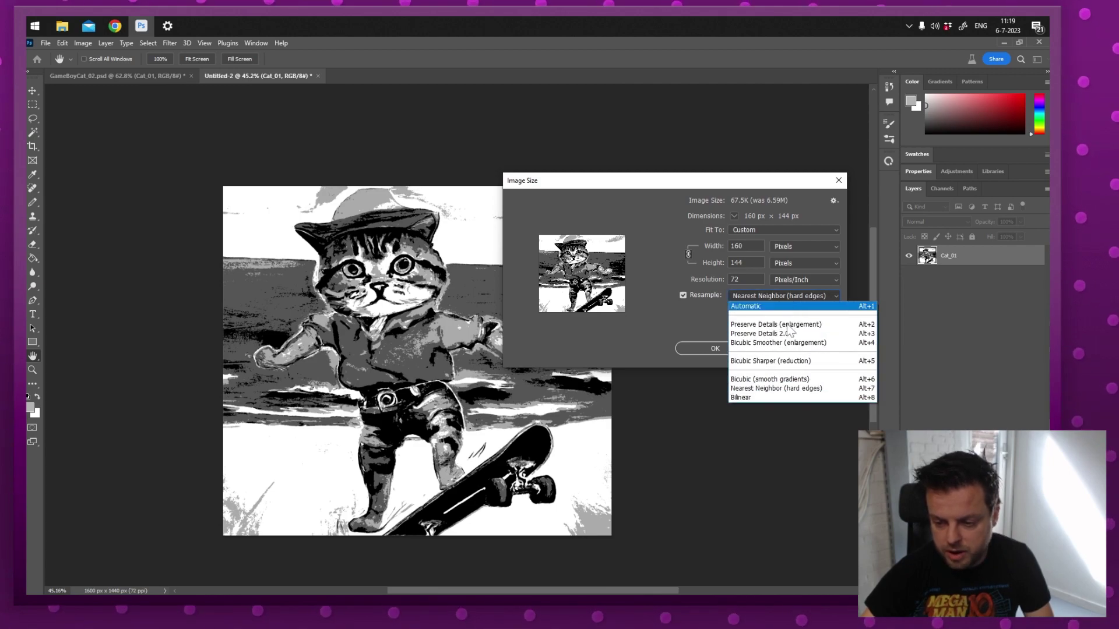
left_click(775, 388)
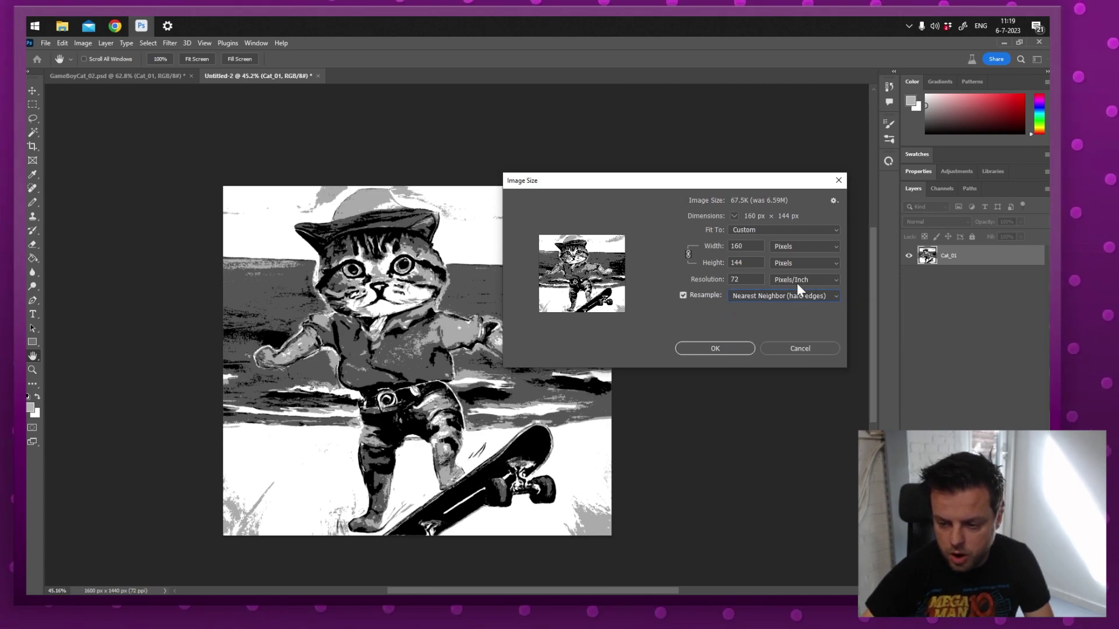
left_click(732, 349)
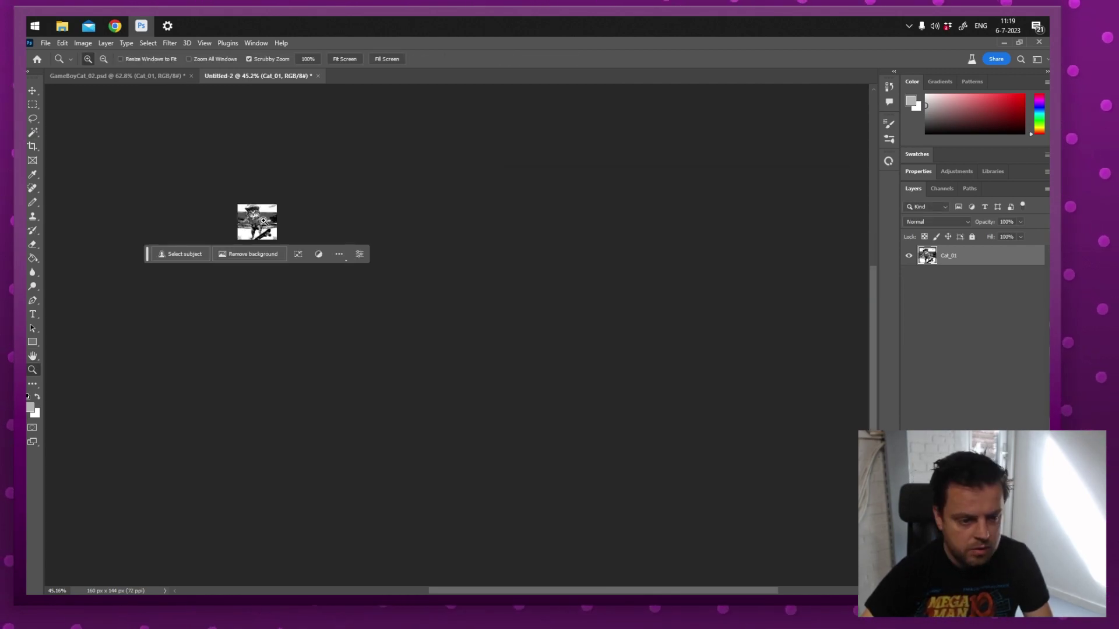
left_click_drag(256, 220, 508, 292)
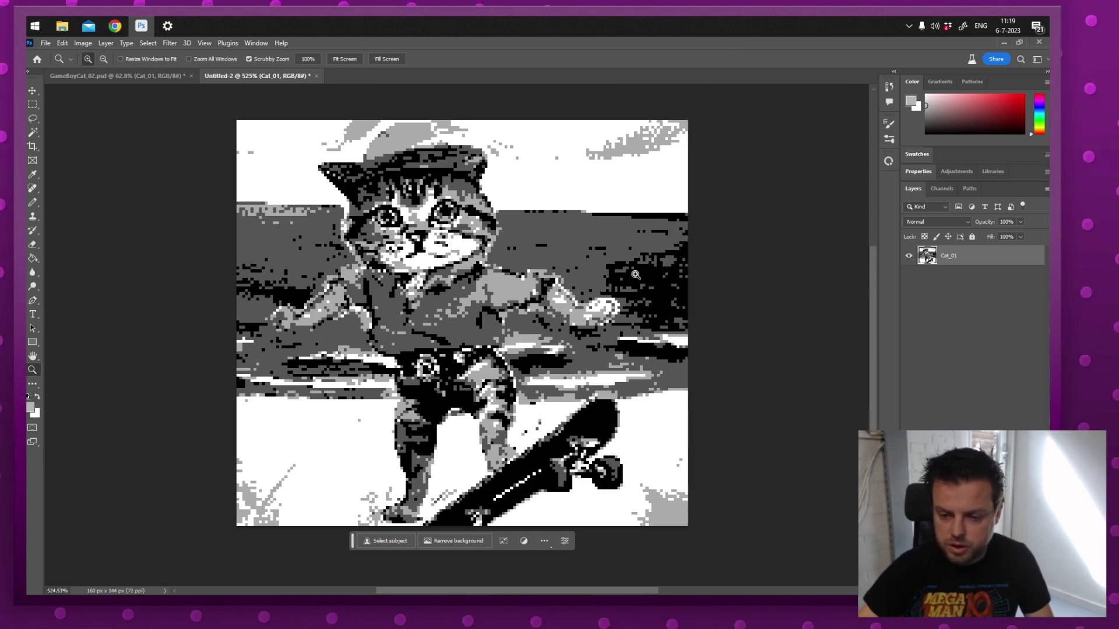
- Sample the resized image's sky with the Magic Wand, clear the selection, and check the finished pixel look in GameBoyCat_02.psd
key("w")
left_click(401, 134)
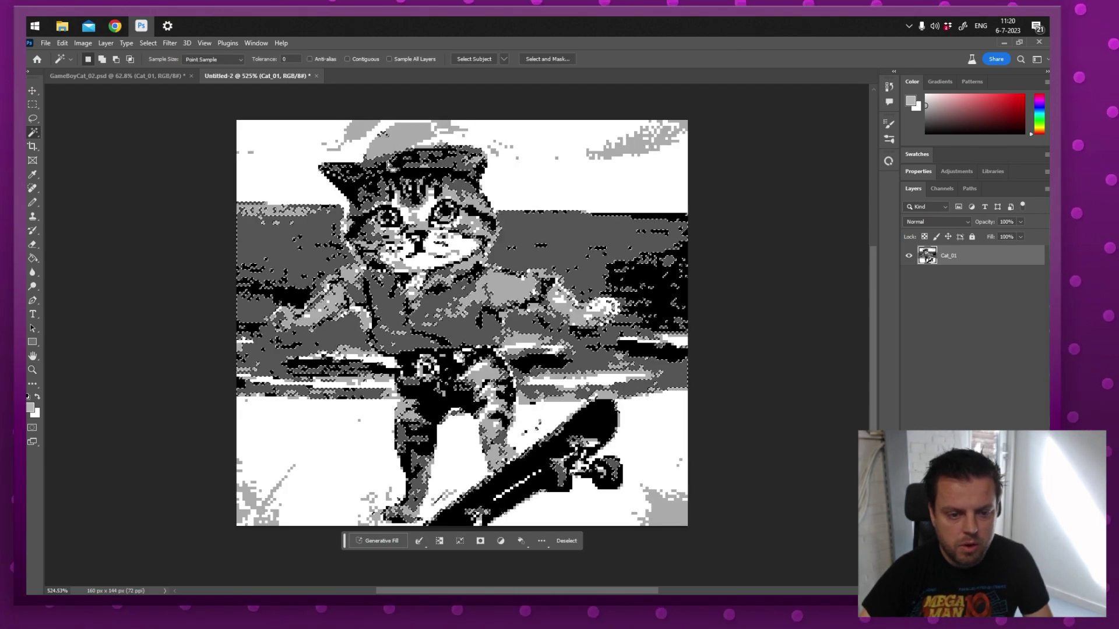
key("ctrl+d")
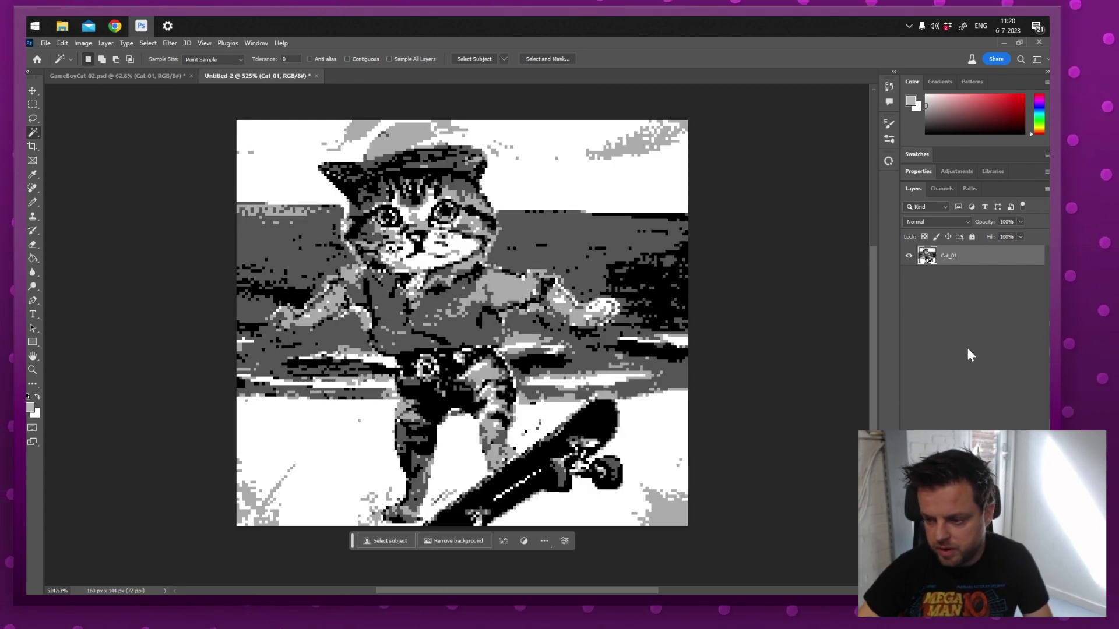
left_click(120, 78)
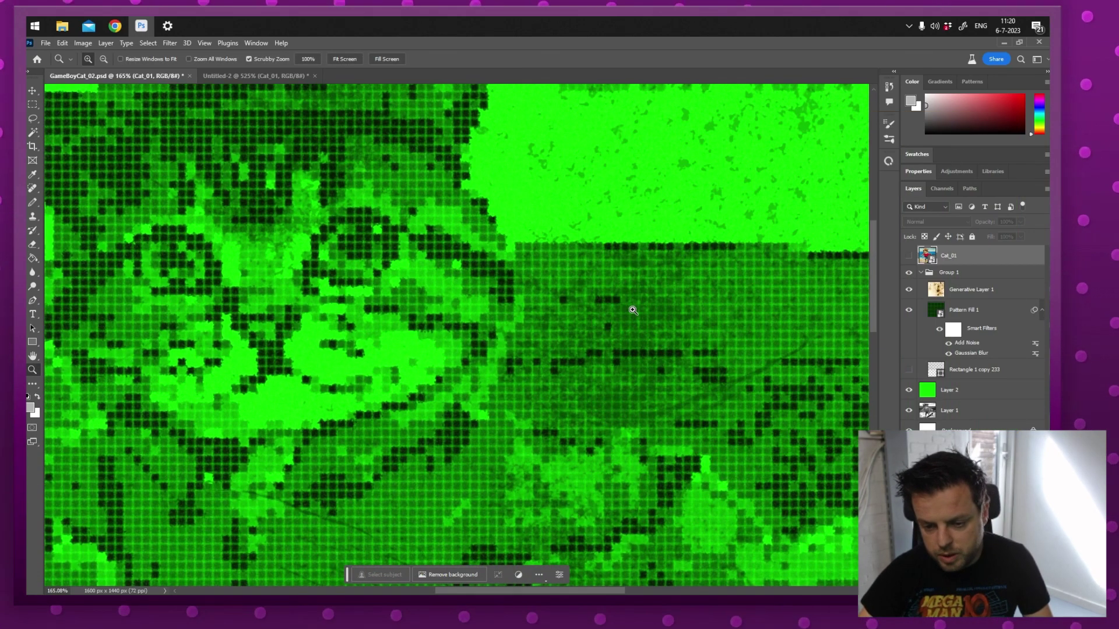
left_click(264, 75)
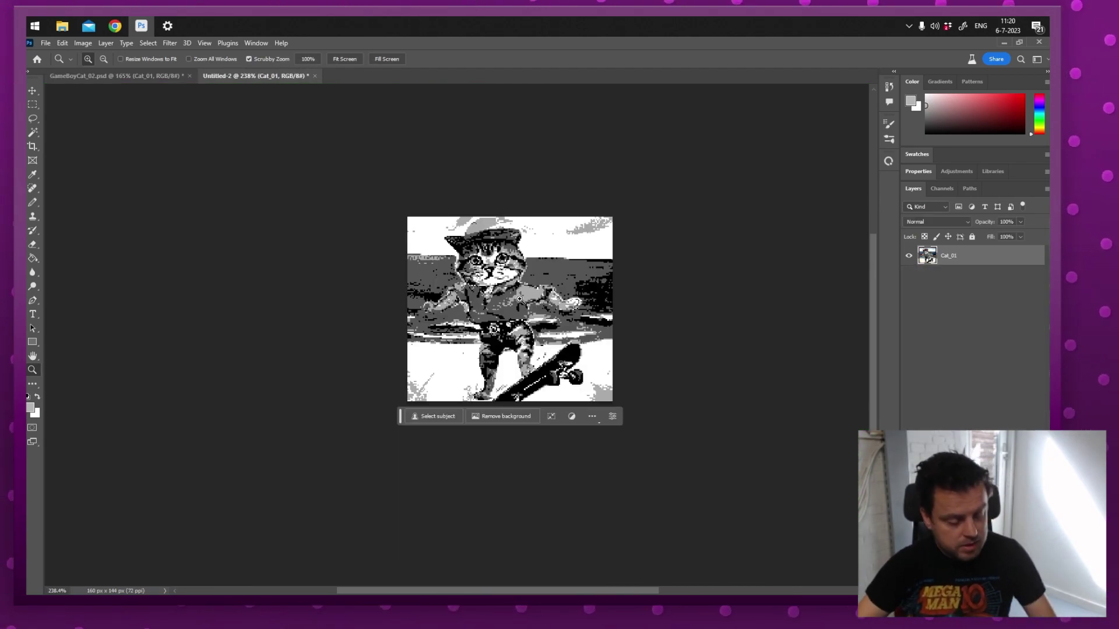
- Resize the image to 1600 px wide by 1440 px high with Nearest Neighbor (hard edges) resampling
left_click(82, 43)
left_click(96, 120)
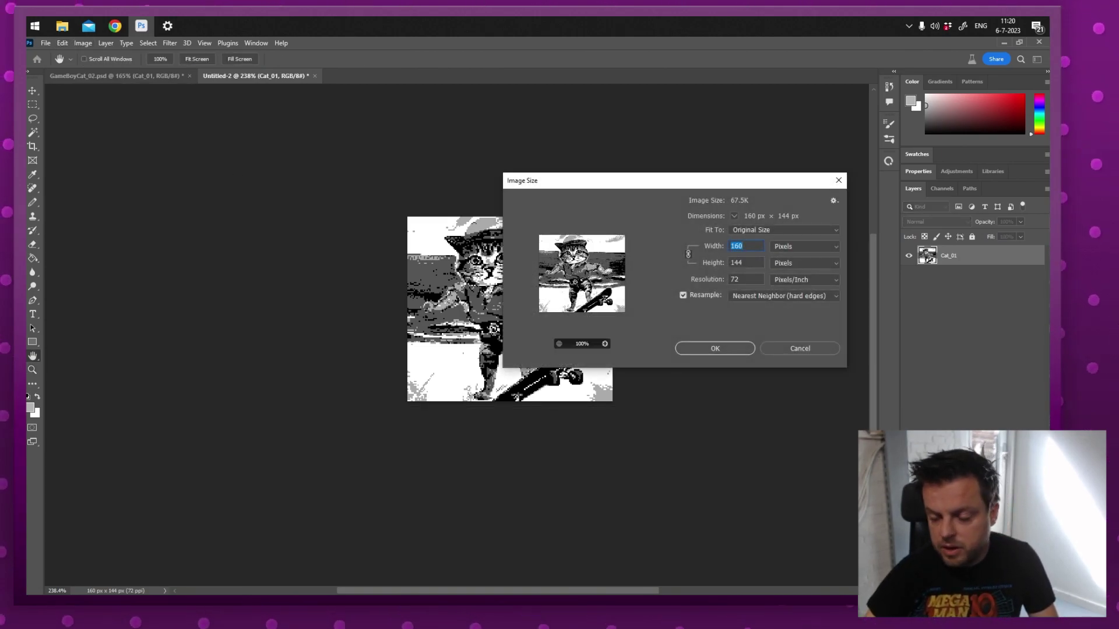
left_click(742, 245)
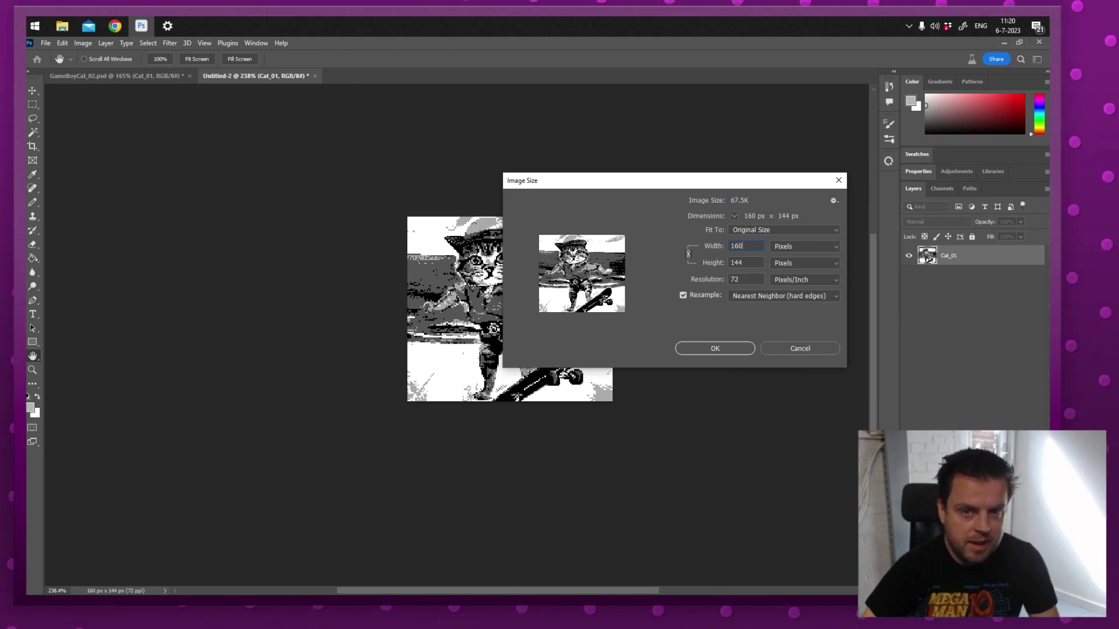
type("0")
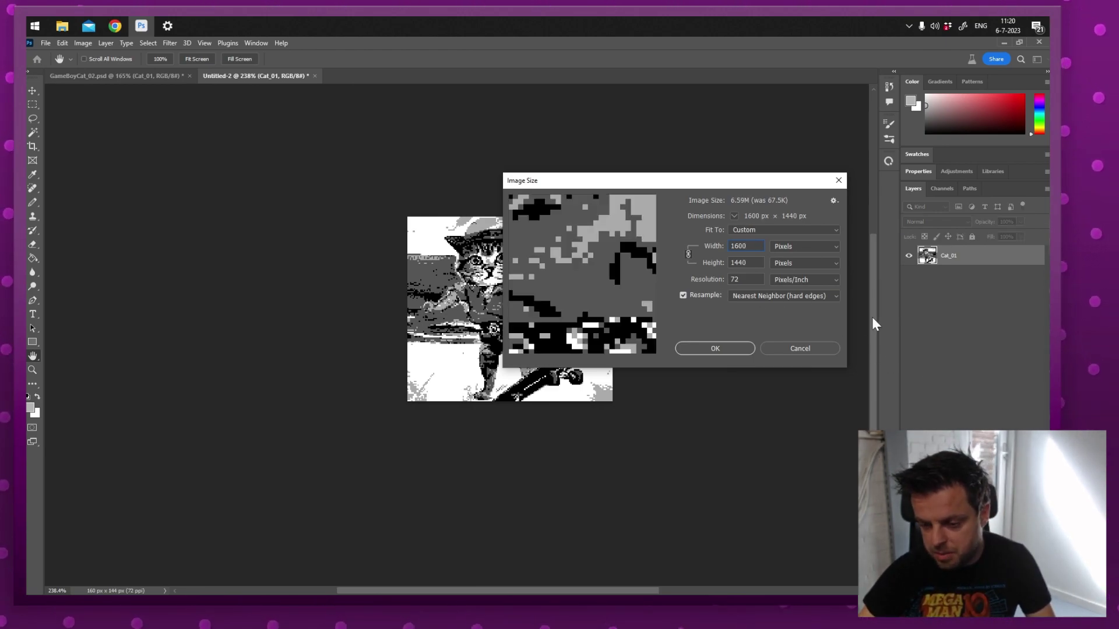
left_click(715, 348)
- Add a new layer above the cat image and fill it with a bright green foreground colour
key("z")
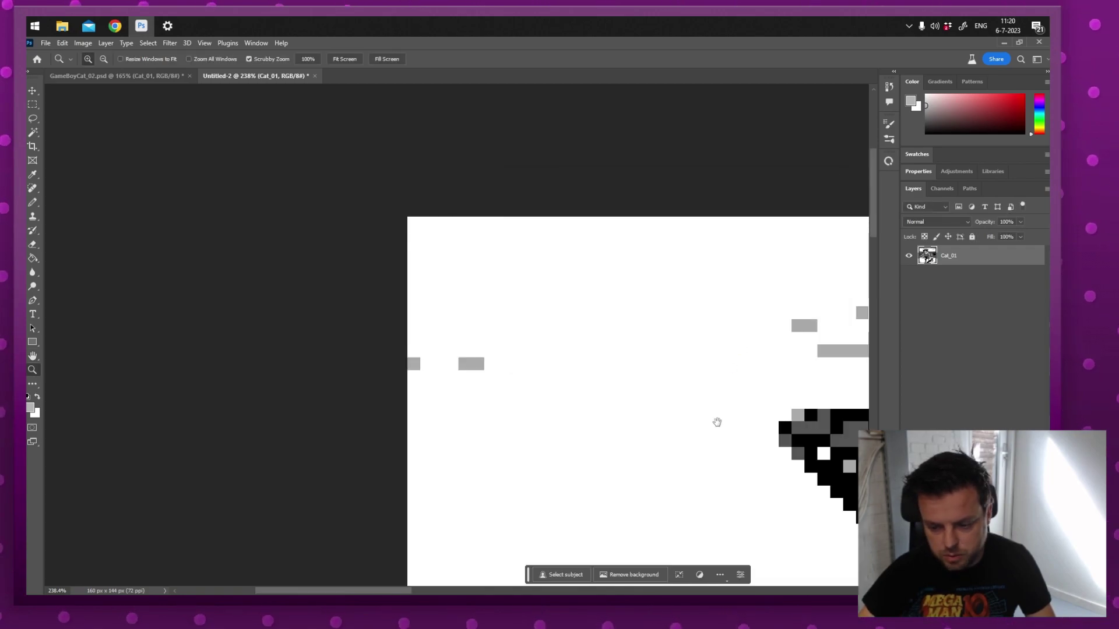
left_click_drag(717, 420, 60, 124)
left_click(32, 105)
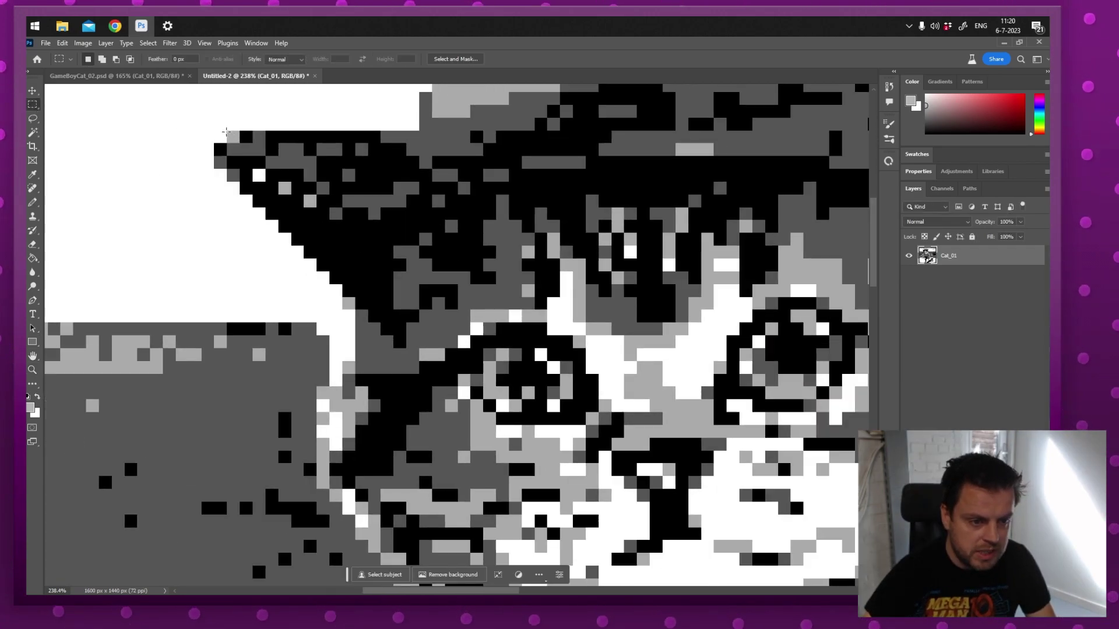
key("ctrl+0")
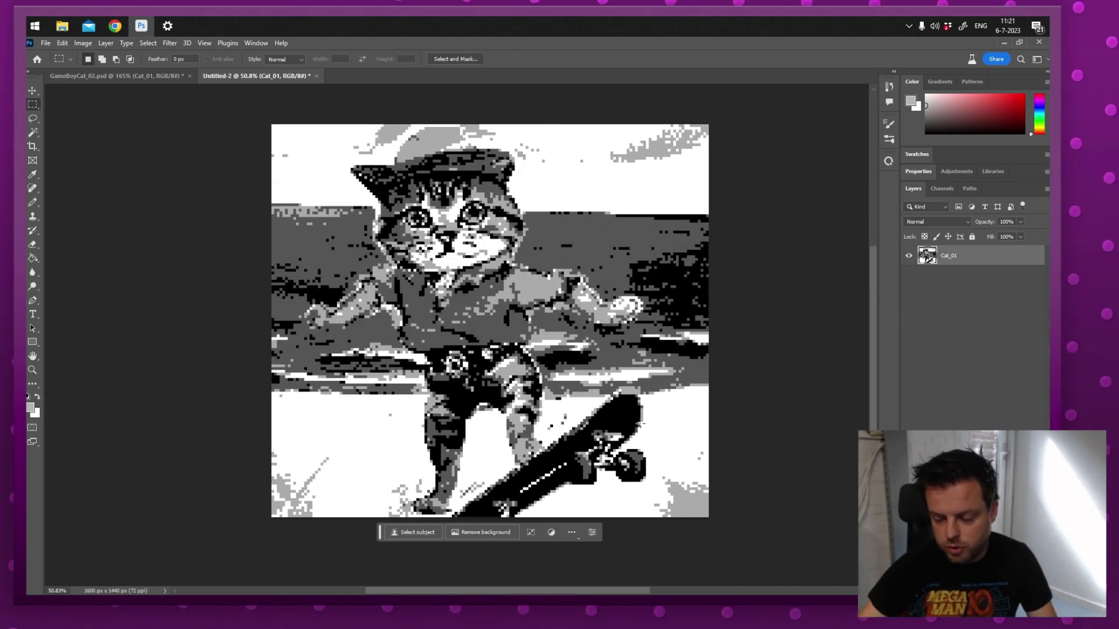
key("ctrl+shift+alt+n")
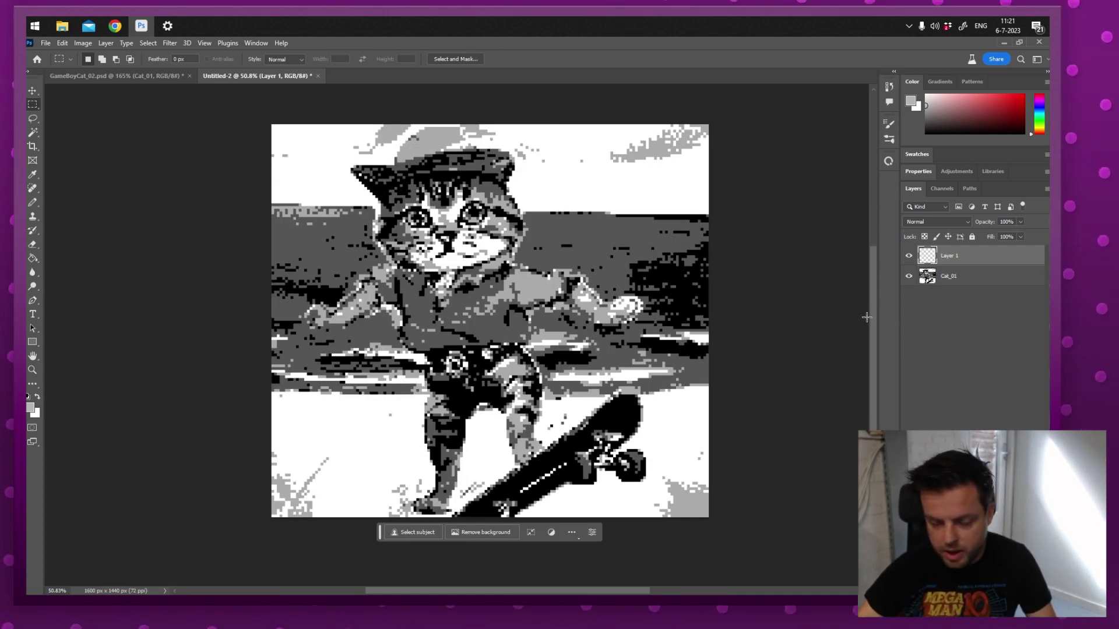
left_click(31, 409)
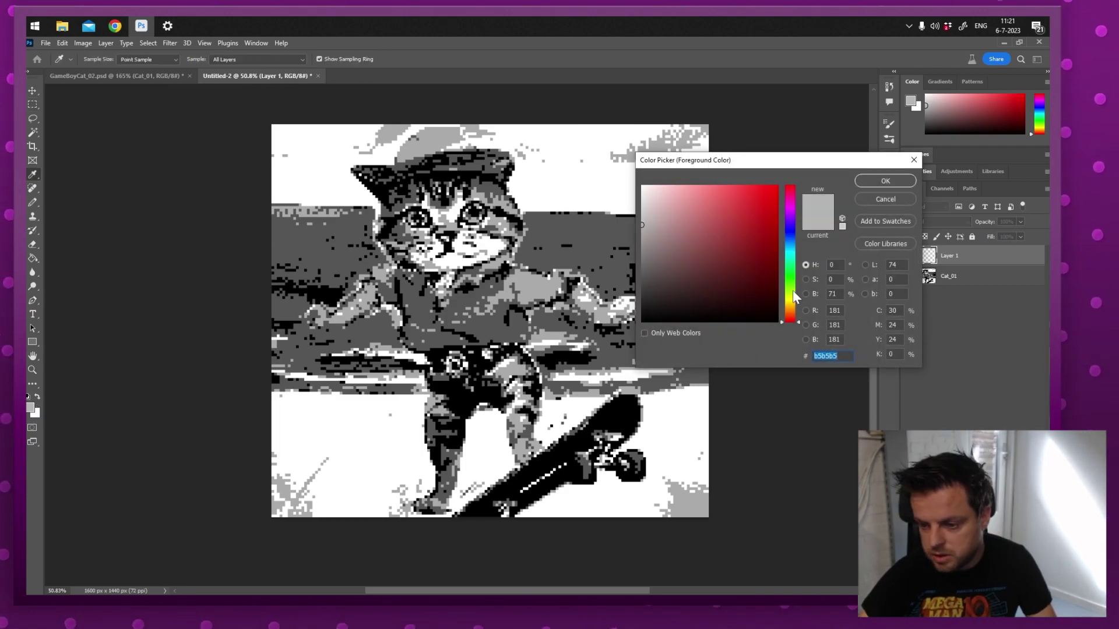
left_click(790, 278)
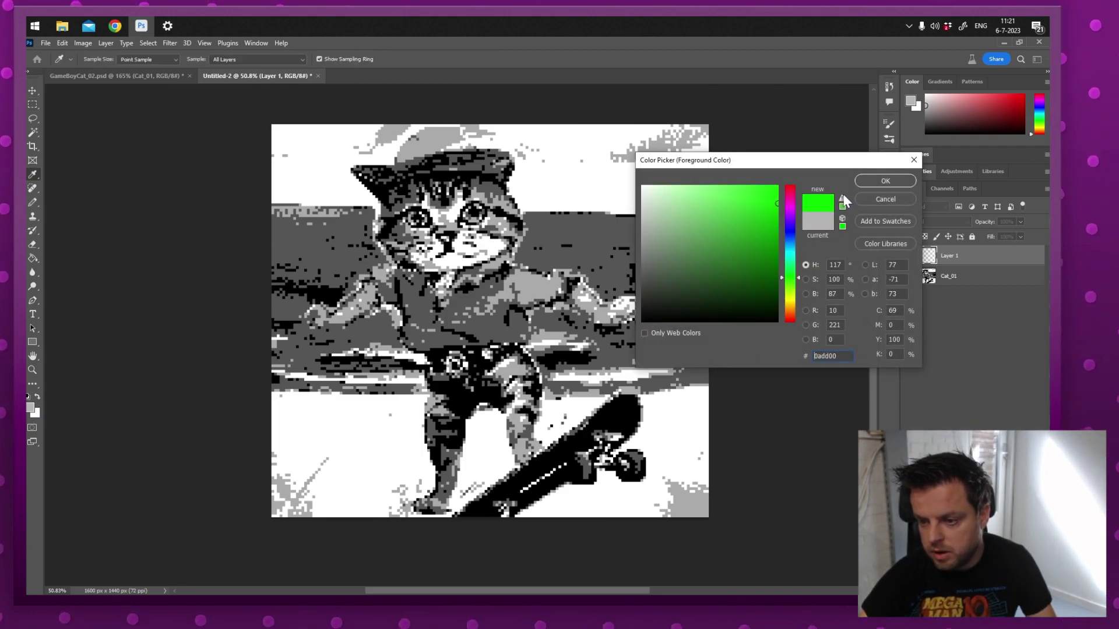
key("Return")
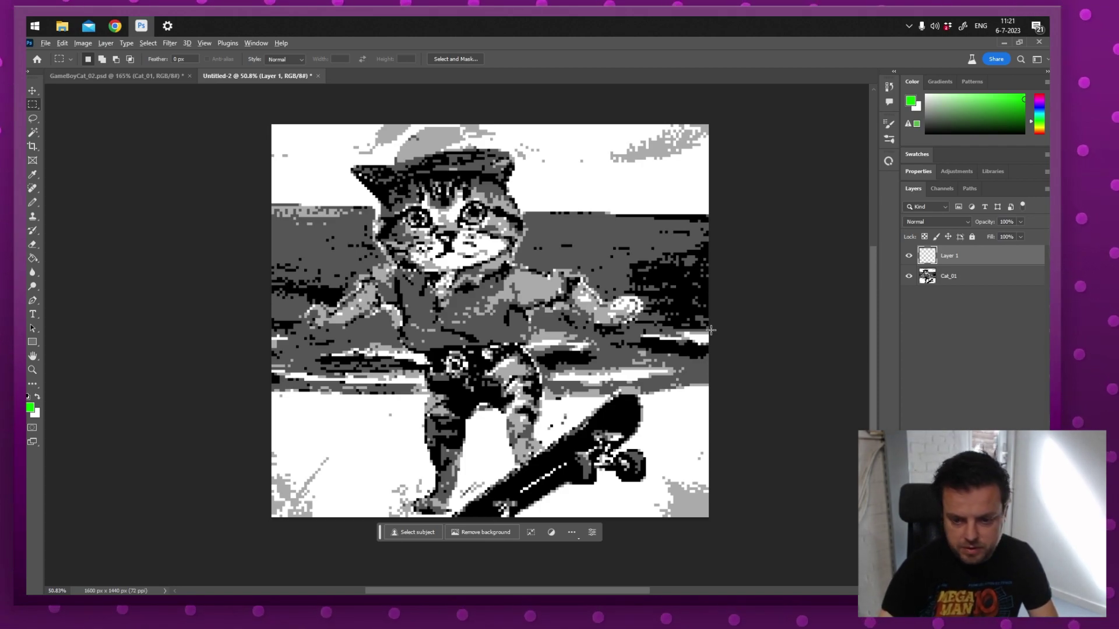
key("alt+BackSpace")
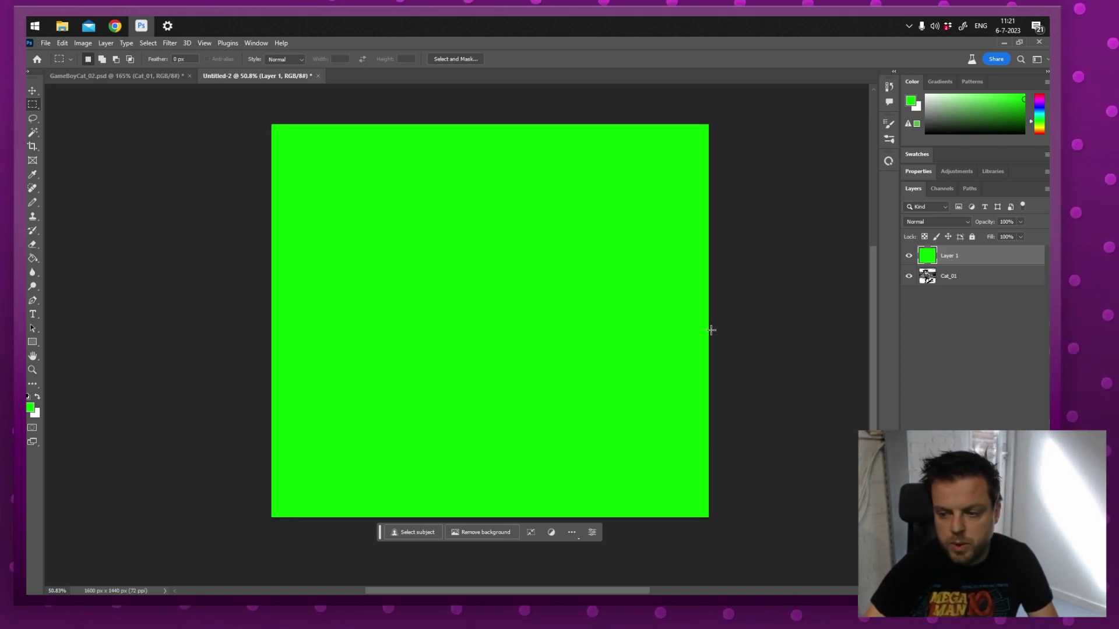
- Set the green layer's blend mode to Multiply so the greyscale cat is tinted green
left_click(936, 221)
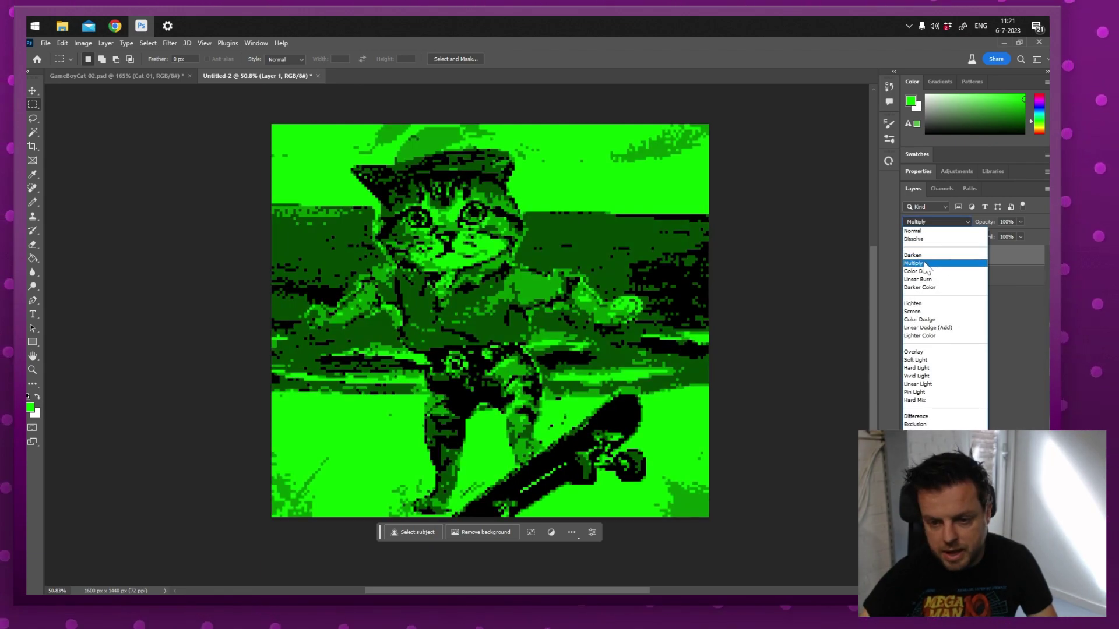
left_click(924, 263)
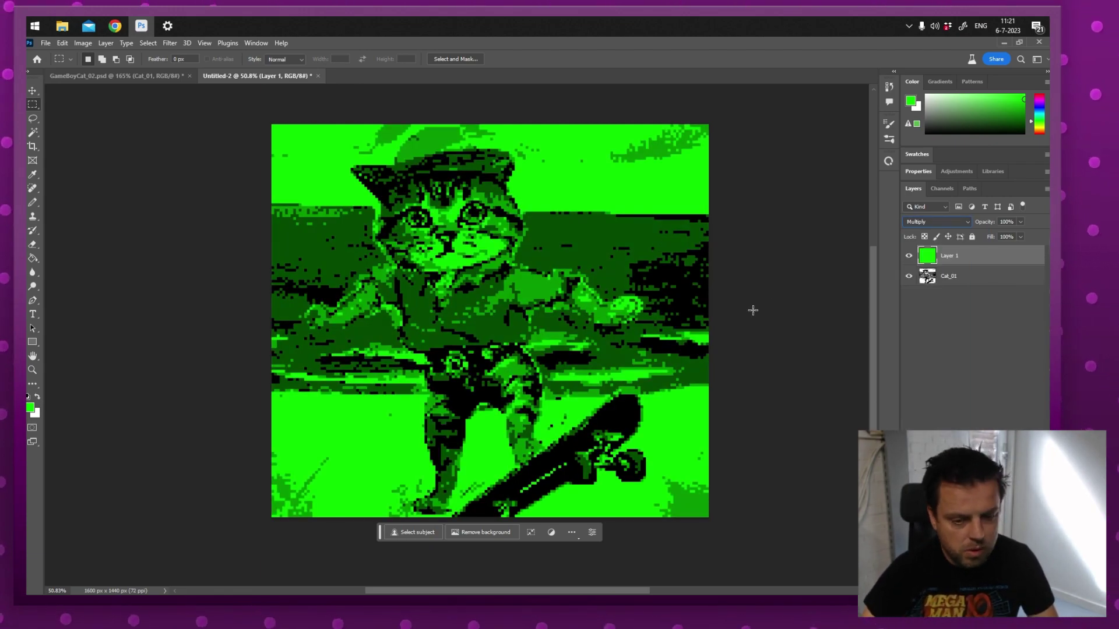
key("z")
left_click_drag(488, 201, 569, 177)
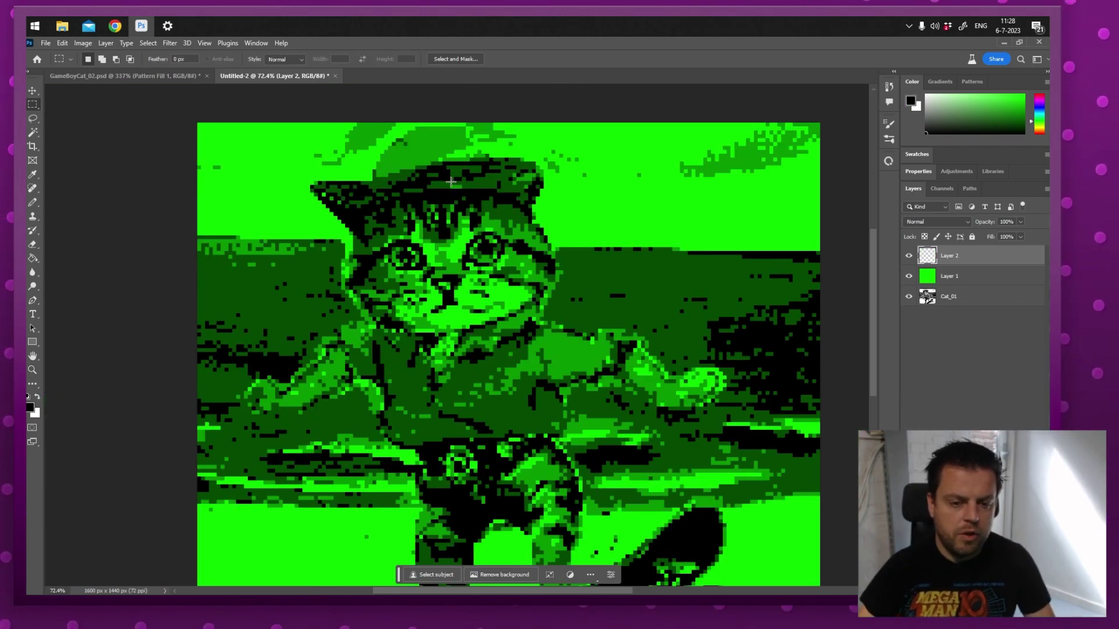
- Examine the pixel grid pattern around the cat's hat and ear in GameBoyCat_02.psd and compare it with Untitled-2
key("z")
left_click_drag(454, 170, 459, 252)
key("m")
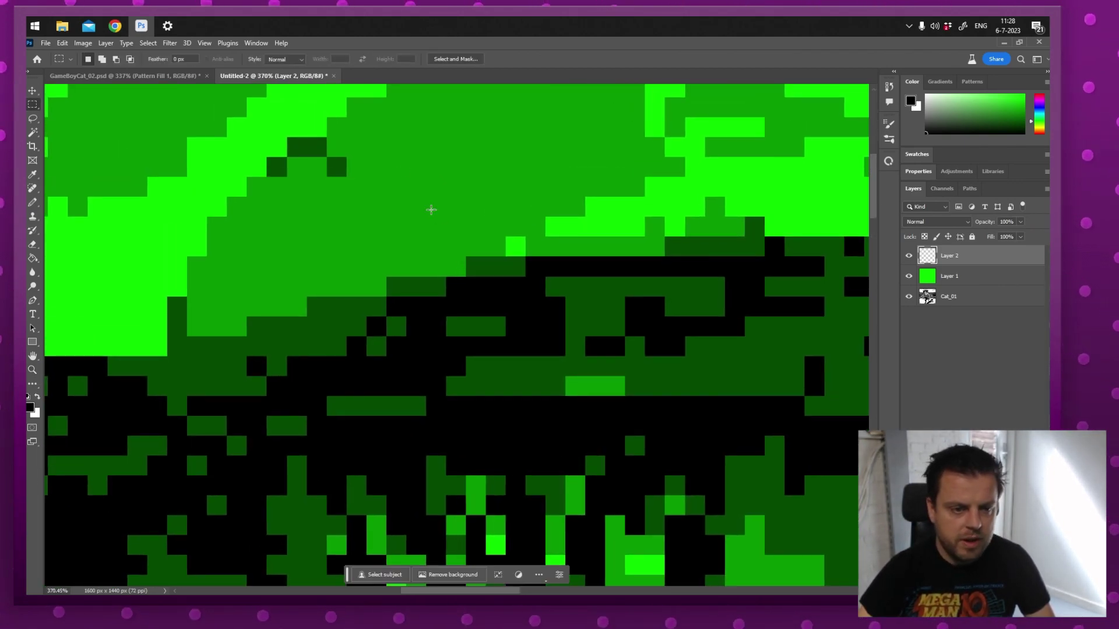
left_click(148, 76)
left_click_drag(513, 201, 671, 432)
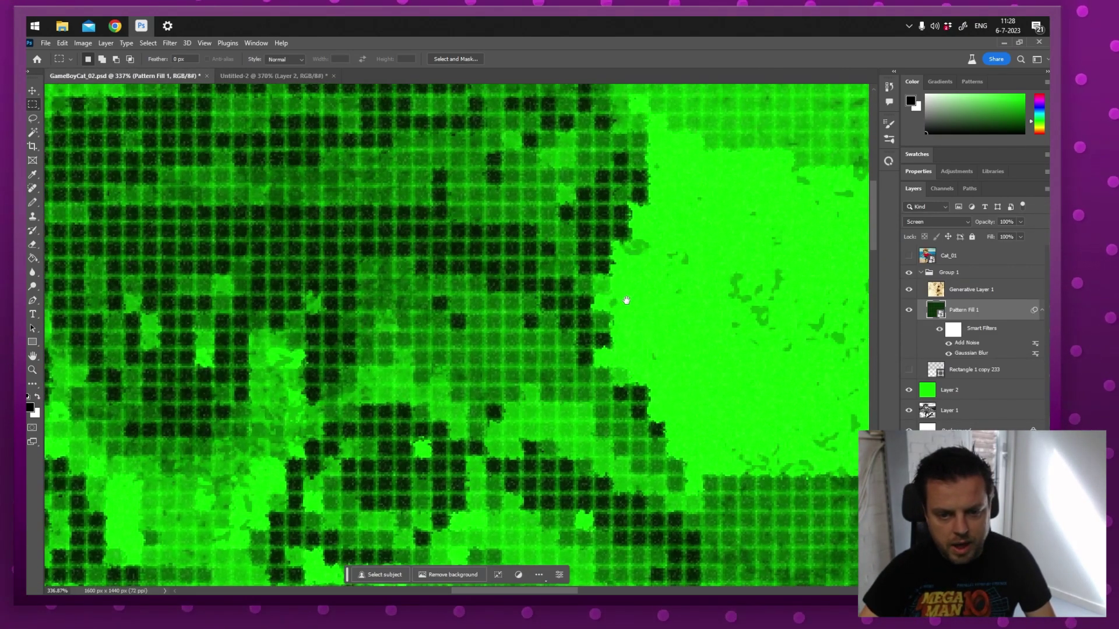
left_click_drag(626, 302, 647, 408)
left_click_drag(473, 256, 728, 429)
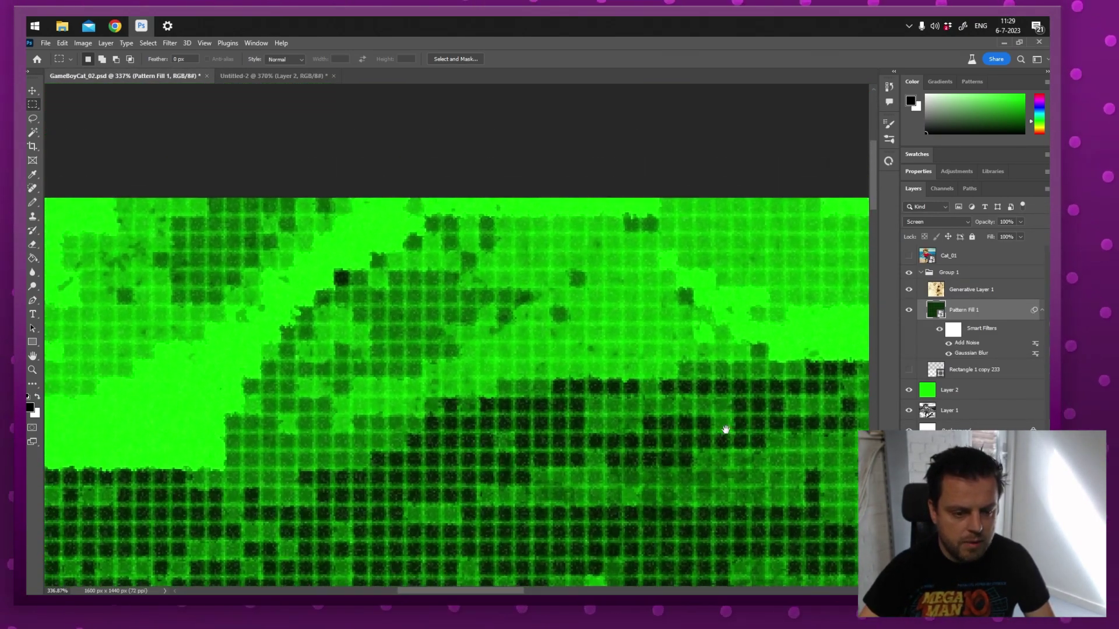
left_click_drag(336, 383, 434, 327)
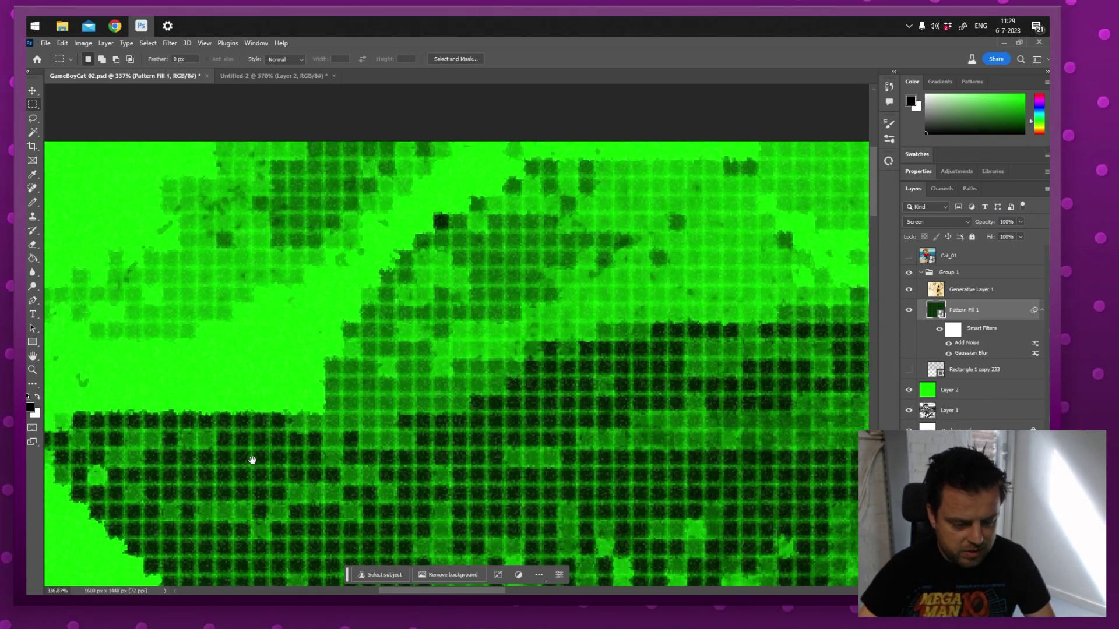
left_click_drag(252, 460, 395, 308)
left_click_drag(289, 397, 374, 392)
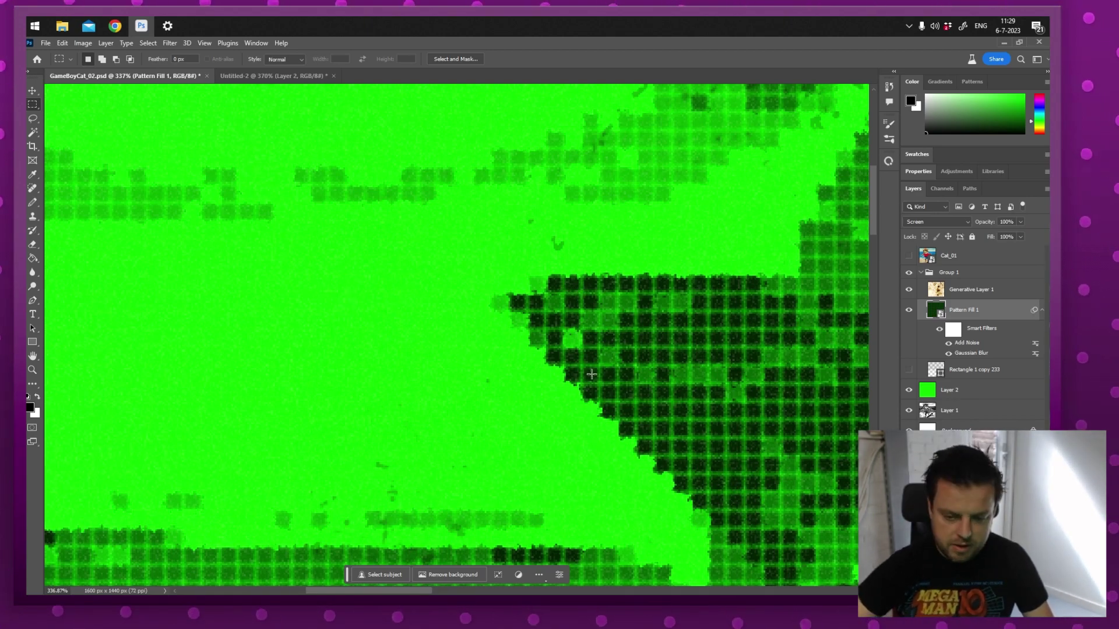
left_click(252, 76)
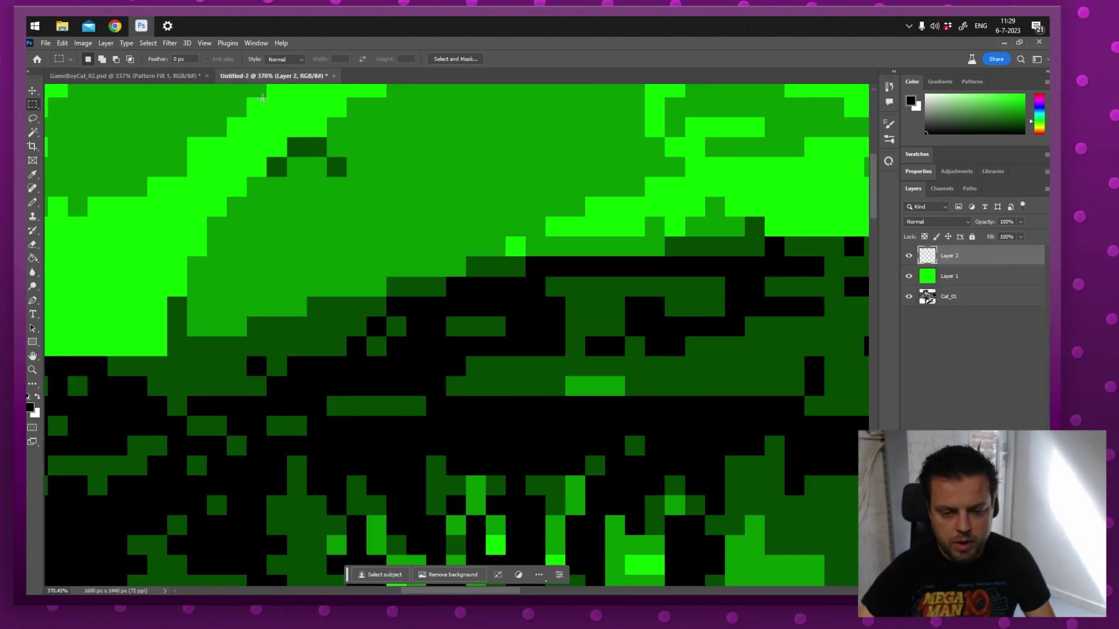
- Examine the enlarged pixel blocks at the image's left edge up close and check the pixel grid display option
key("z")
left_click_drag(517, 250, 471, 262)
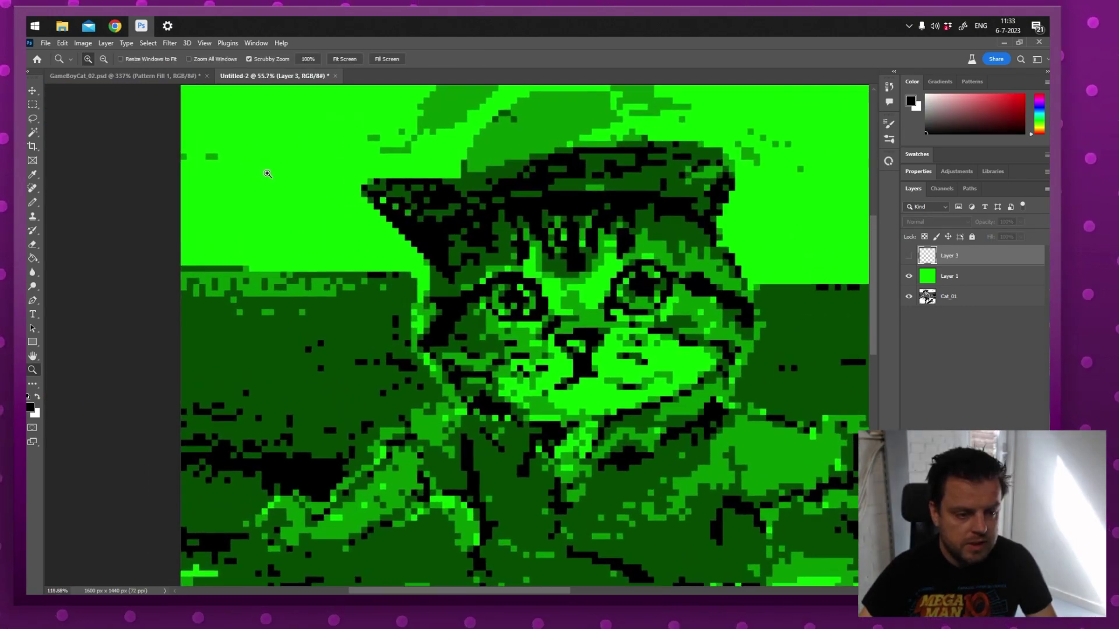
scroll(294, 177, "up", 5)
scroll(294, 177, "up", 6)
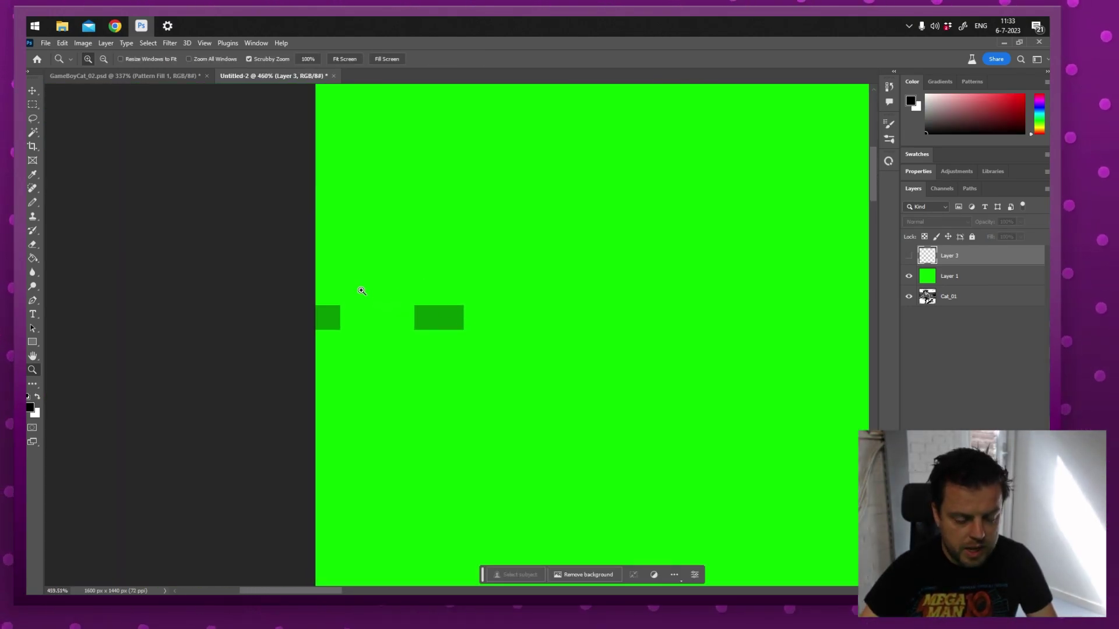
left_click(204, 43)
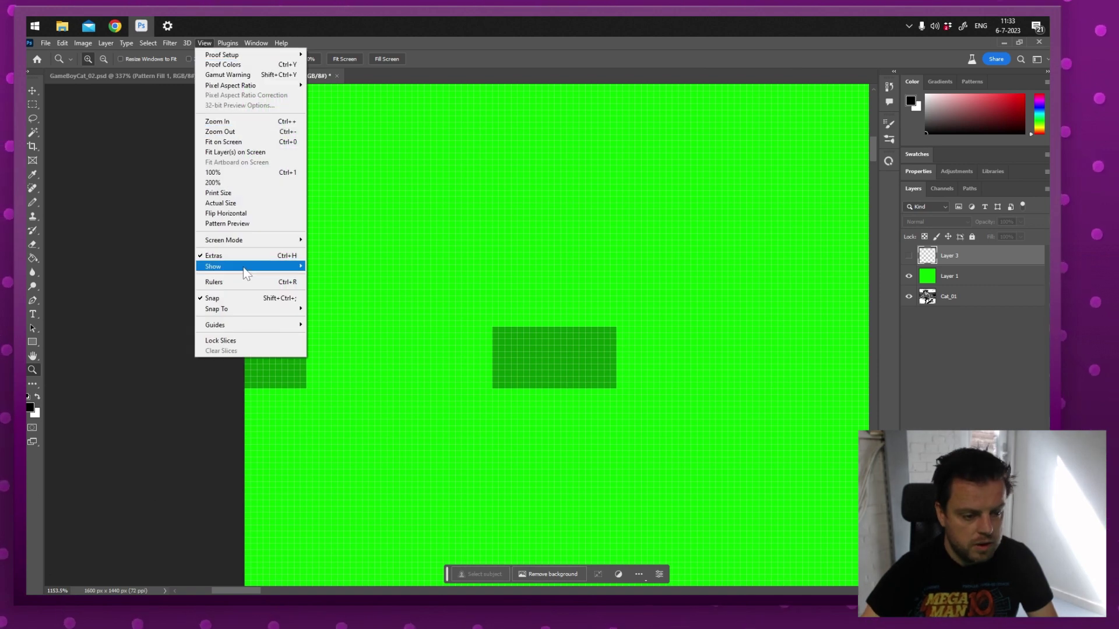
mouse_move(250, 266)
left_click(344, 390)
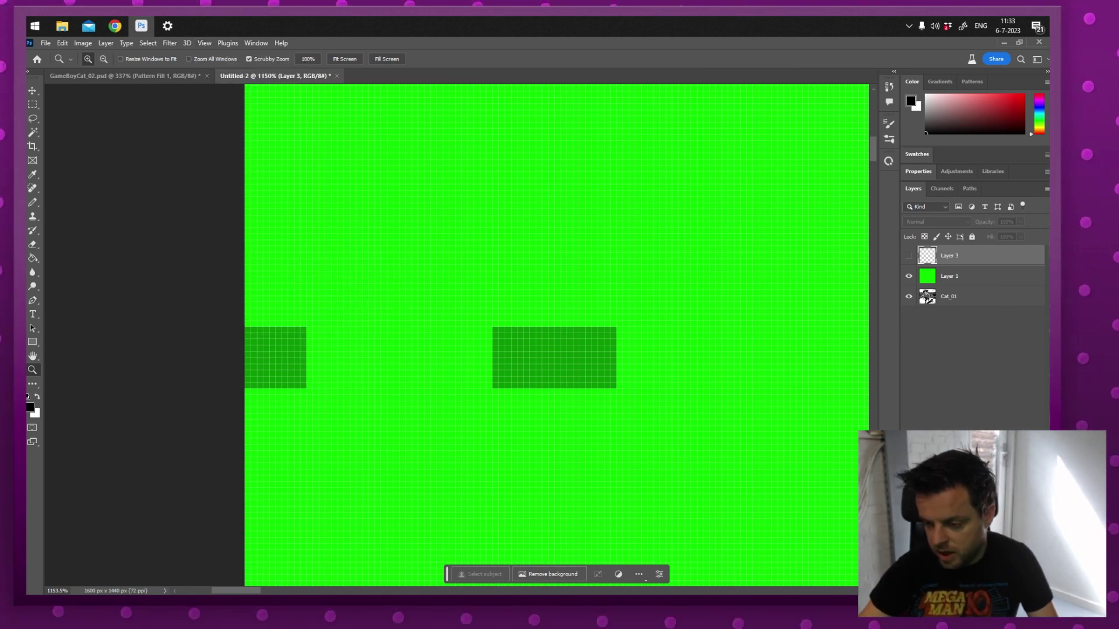
- On a new layer, draw a 1 px bright green Pencil outline inside the edges of the dark square block at the image's left edge
key("ctrl+shift+alt+n")
left_click(33, 202)
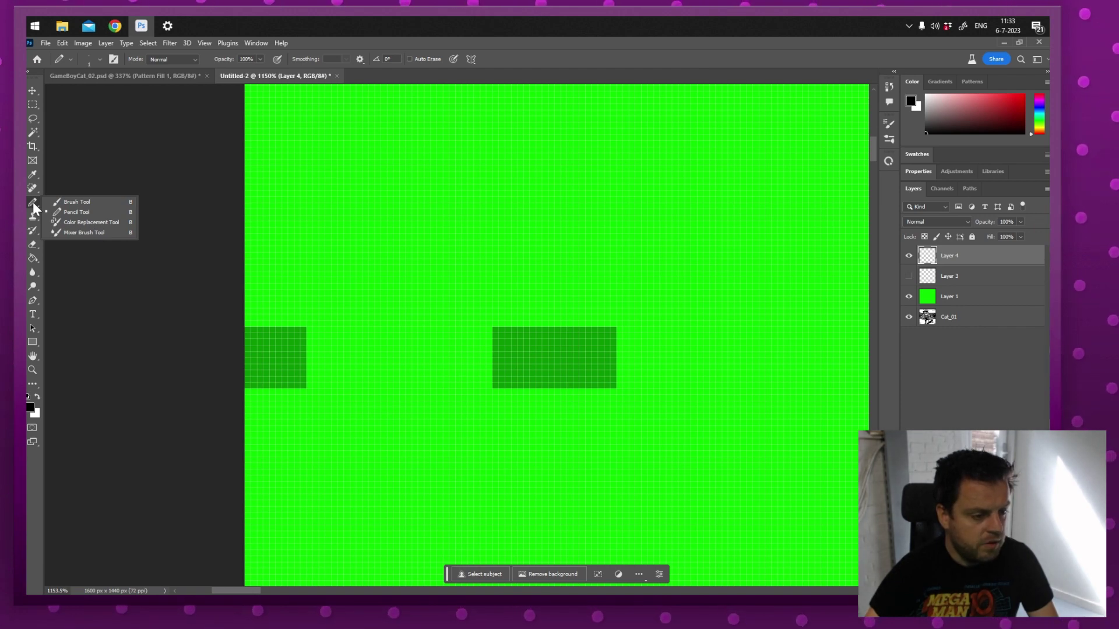
left_click(59, 215)
left_click(33, 200)
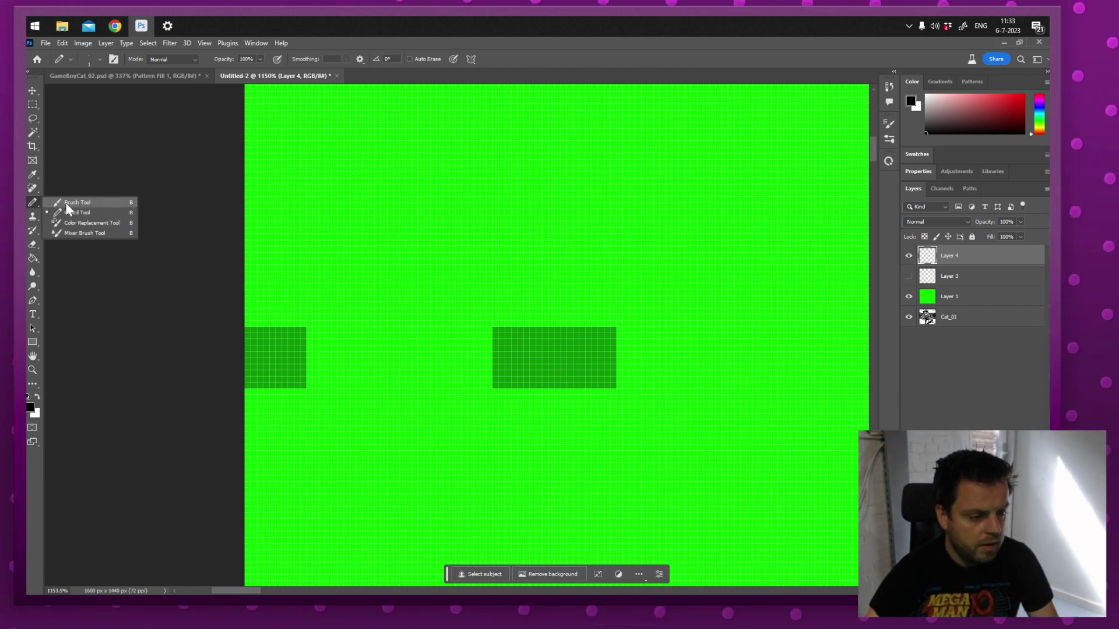
left_click(63, 203)
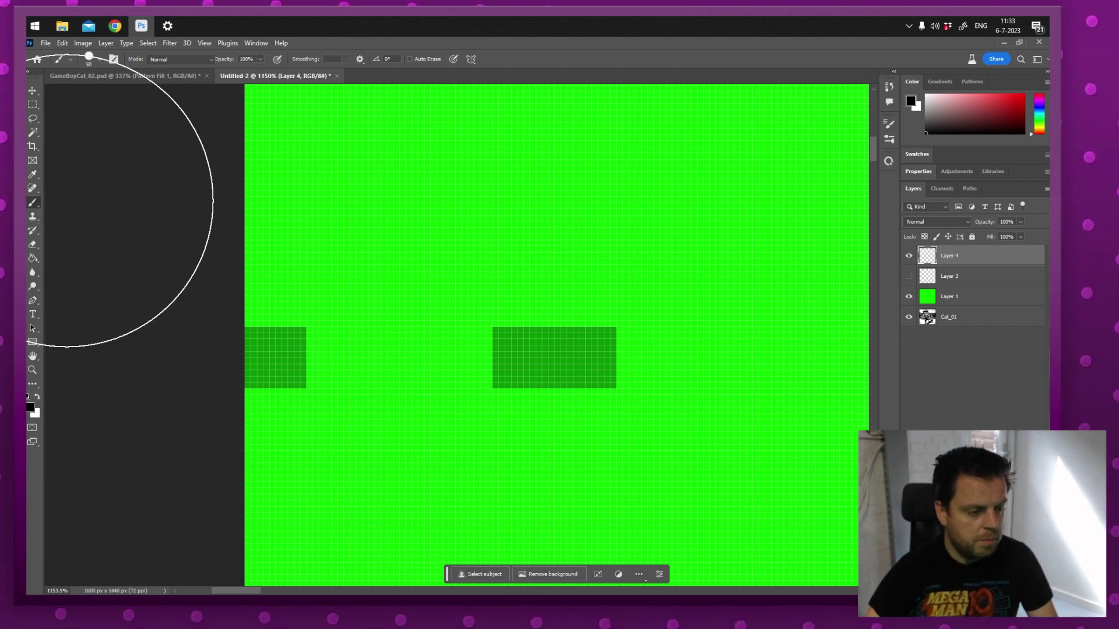
left_click(31, 201)
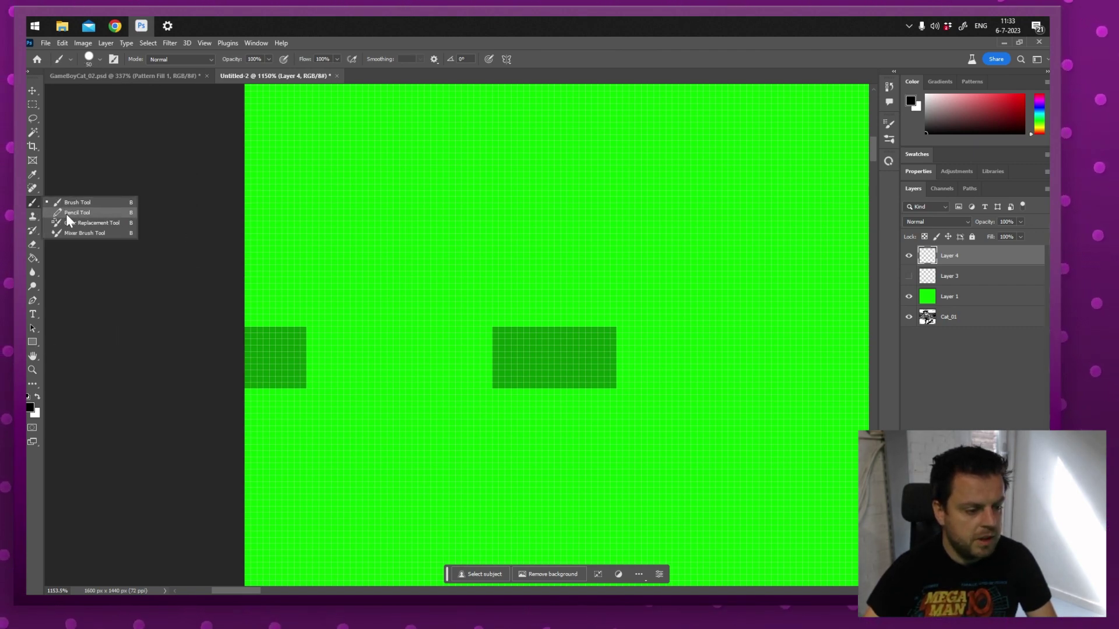
left_click(66, 215)
left_click(458, 241, "alt")
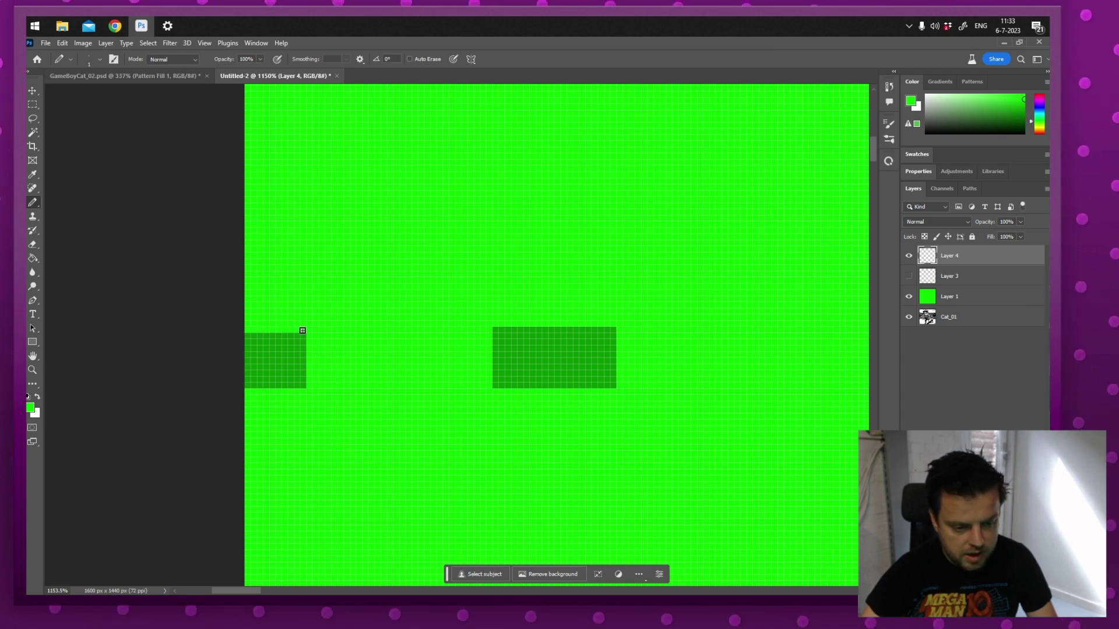
mouse_move(303, 375)
left_mouse_down()
mouse_move(300, 385)
mouse_move(247, 386)
left_mouse_up()
- Move the green square outline into the empty area above the wider dark block and hide the green Multiply layer
key("v")
mouse_move(300, 330)
left_mouse_down()
mouse_move(486, 360)
mouse_move(571, 324)
mouse_move(494, 313)
mouse_move(551, 357)
mouse_move(532, 329)
mouse_move(553, 232)
left_mouse_up()
left_click(908, 297)
- Define the green square outline as a pattern named "Pixel Grid 10 px" and hide its layer
left_click(32, 104)
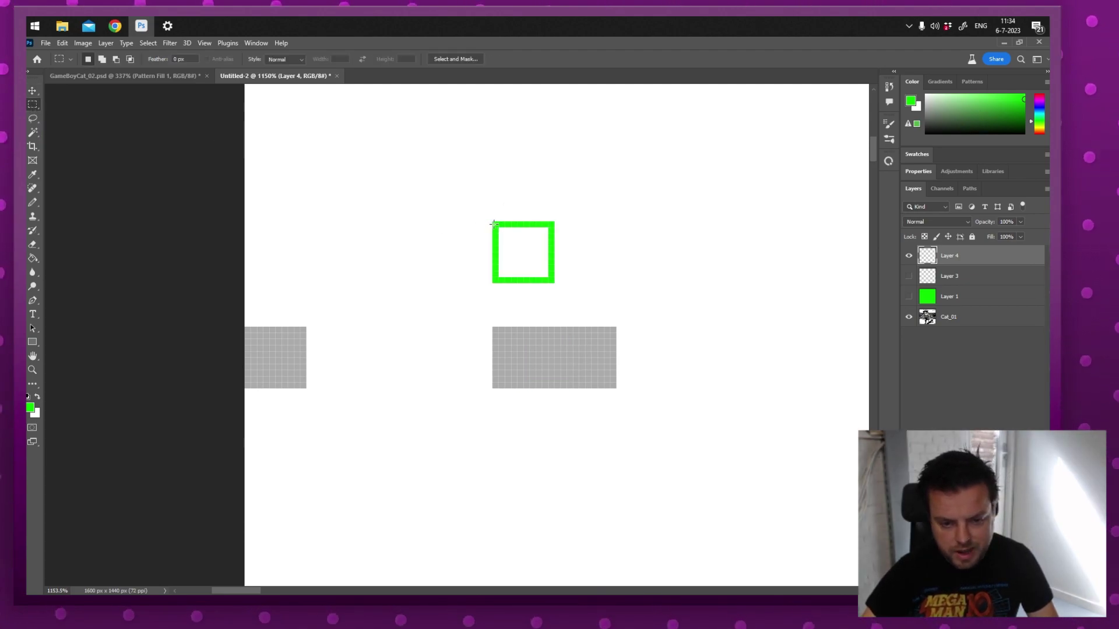
left_click_drag(494, 224, 554, 283)
left_click(62, 43)
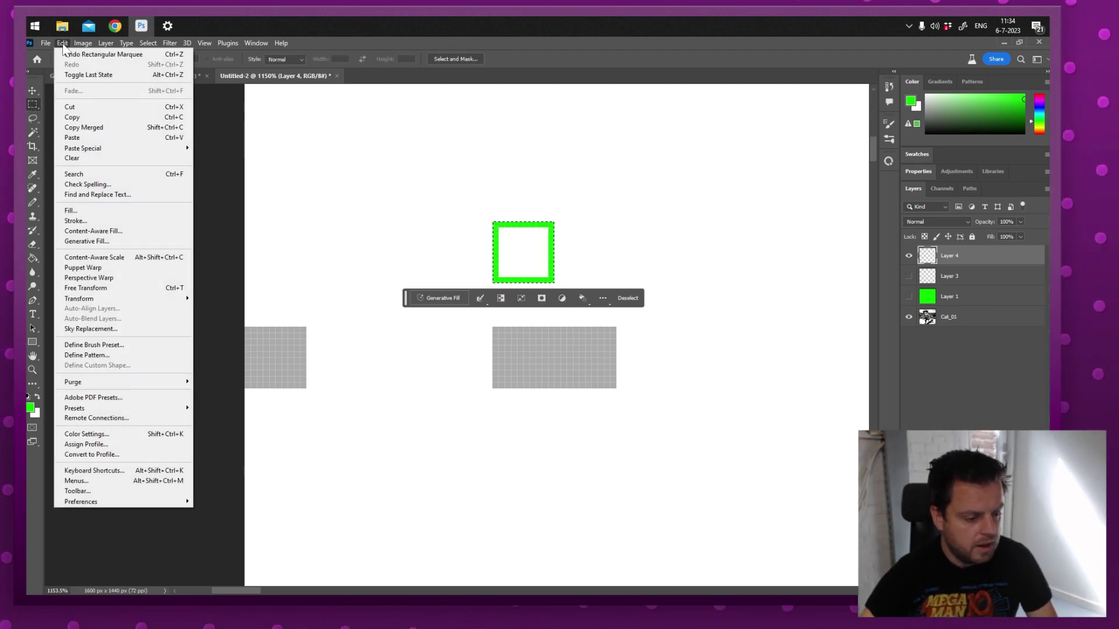
left_click(144, 357)
type("P")
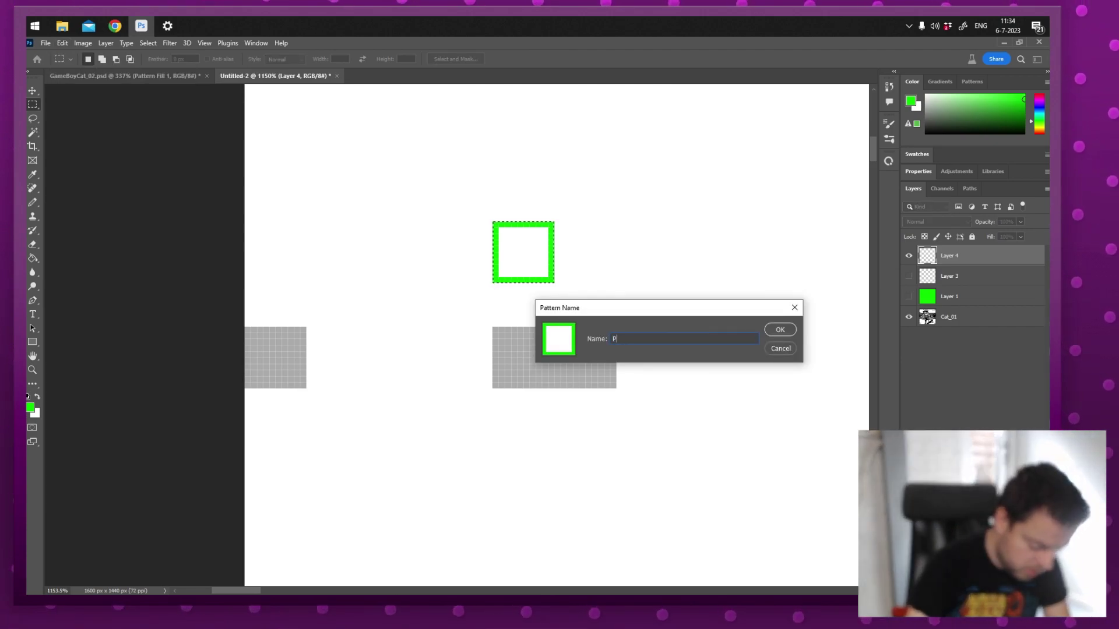
type("ixel Grid 10 ")
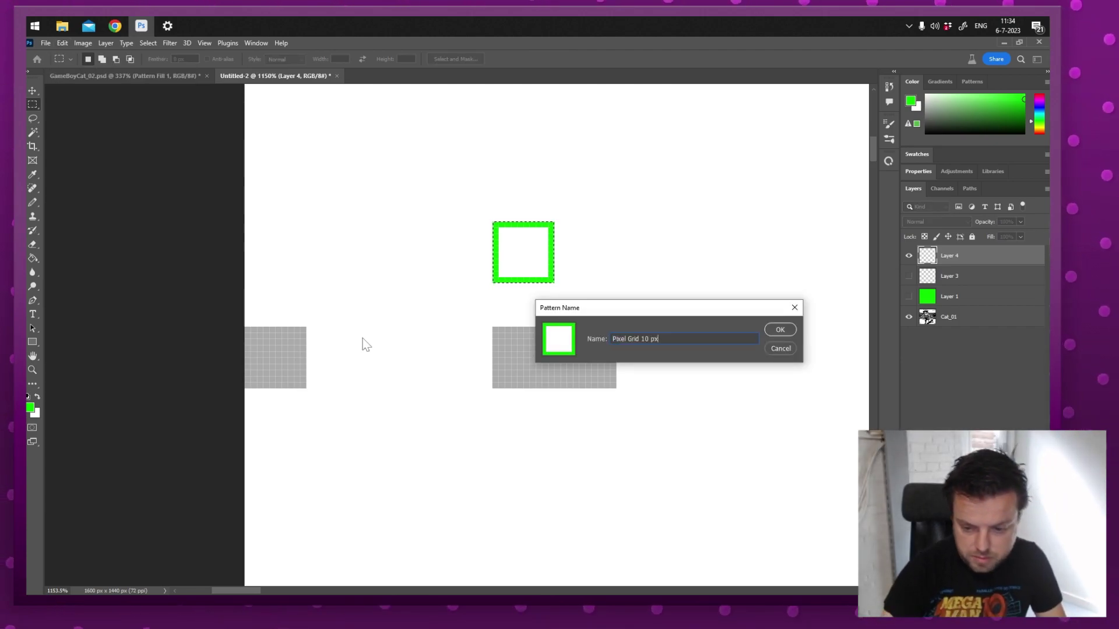
type("px")
key("Return")
key("ctrl+d")
left_click(910, 256)
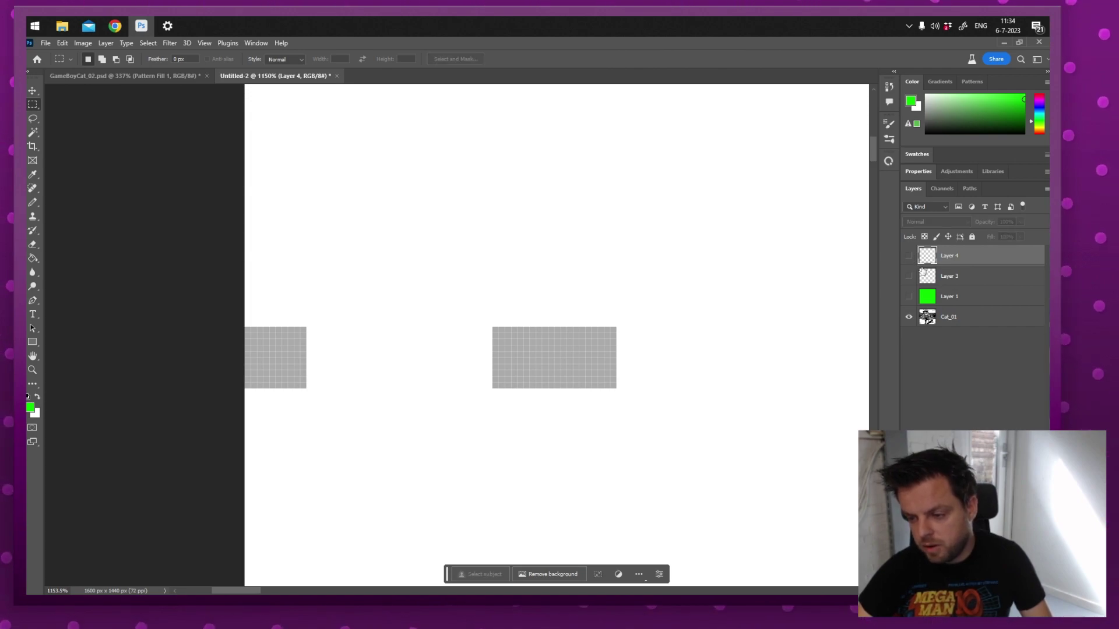
- Add a new layer and fill it with the green-outlined white Pixel Grid 10 px pattern
key("ctrl+shift+alt+n")
left_click_drag(567, 216, 508, 227)
left_click_drag(558, 168, 254, 295)
scroll(253, 295, "down", 2)
left_click(63, 43)
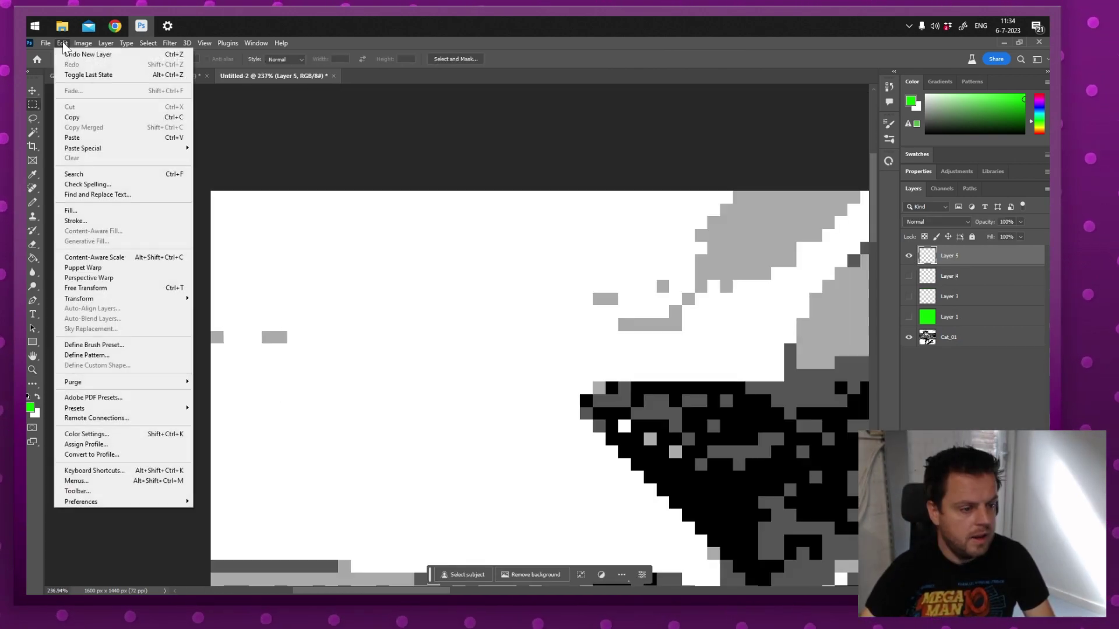
left_click(102, 214)
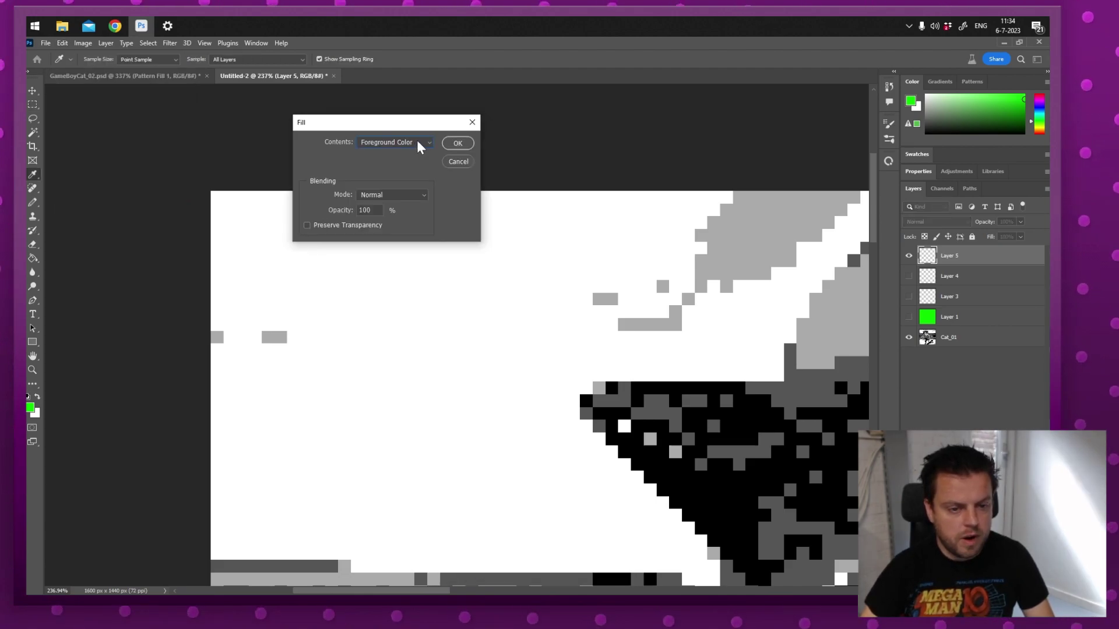
left_click(418, 145)
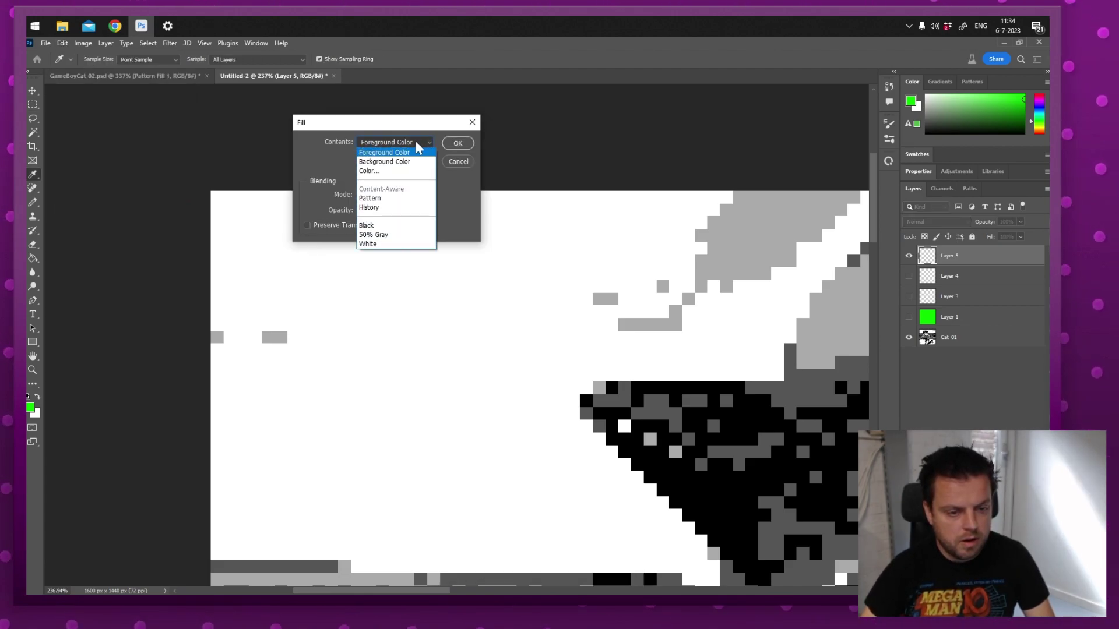
left_click(397, 199)
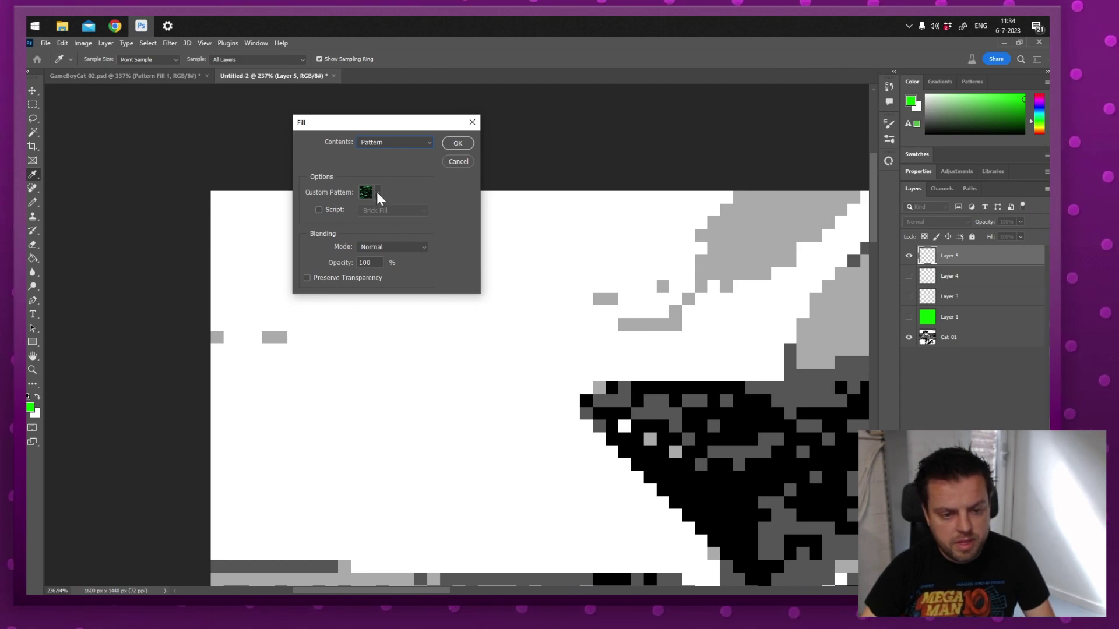
left_click(378, 193)
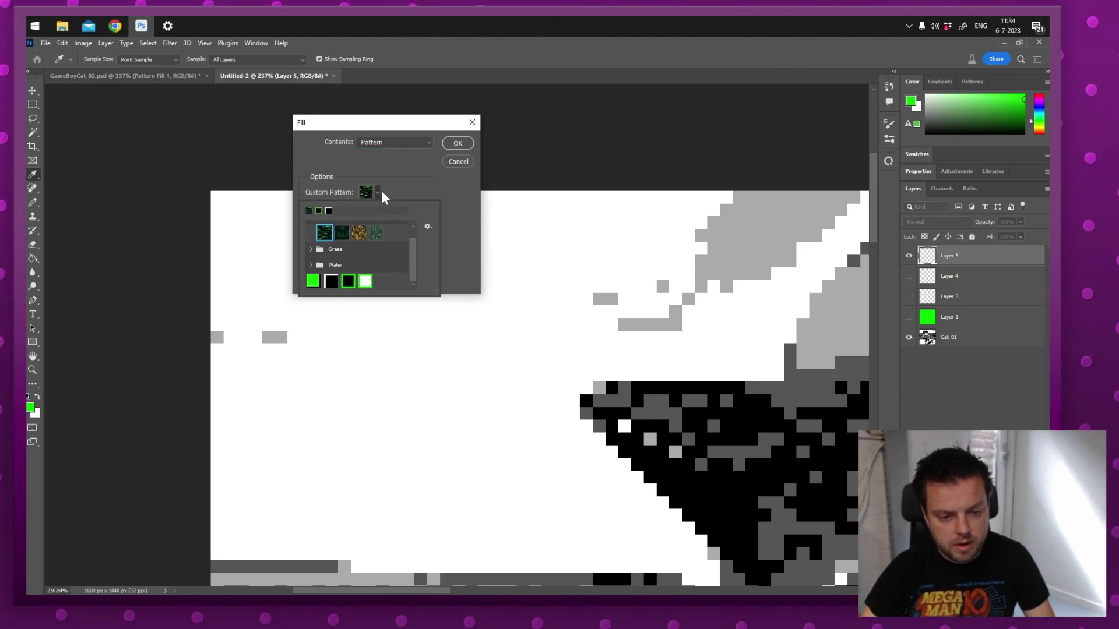
left_click(366, 282)
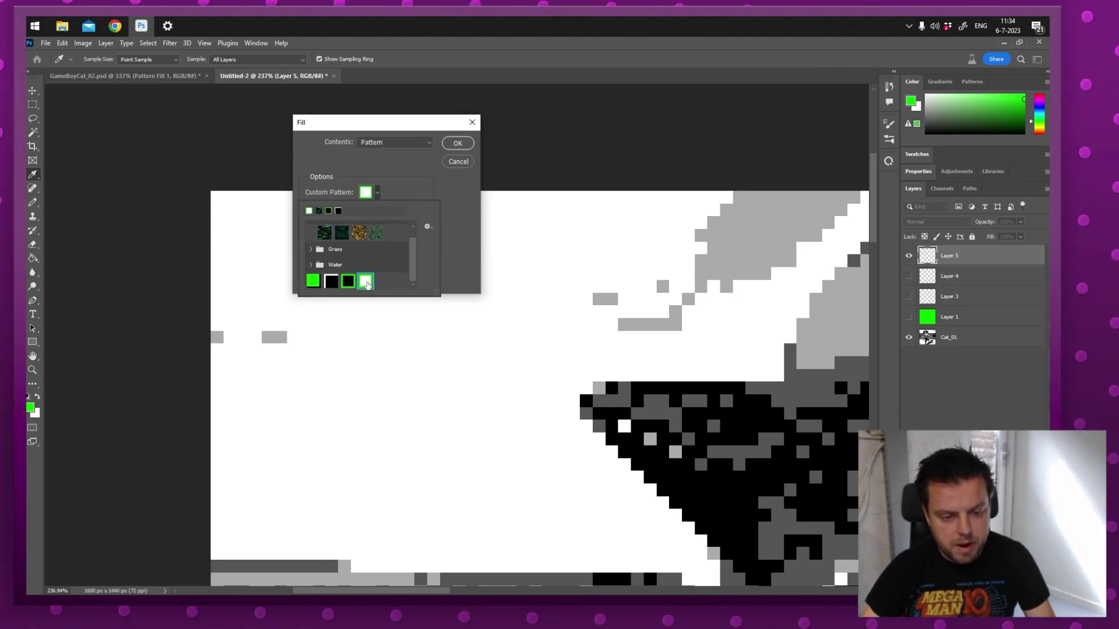
left_click(458, 142)
key("m")
scroll(377, 277, "up", 3)
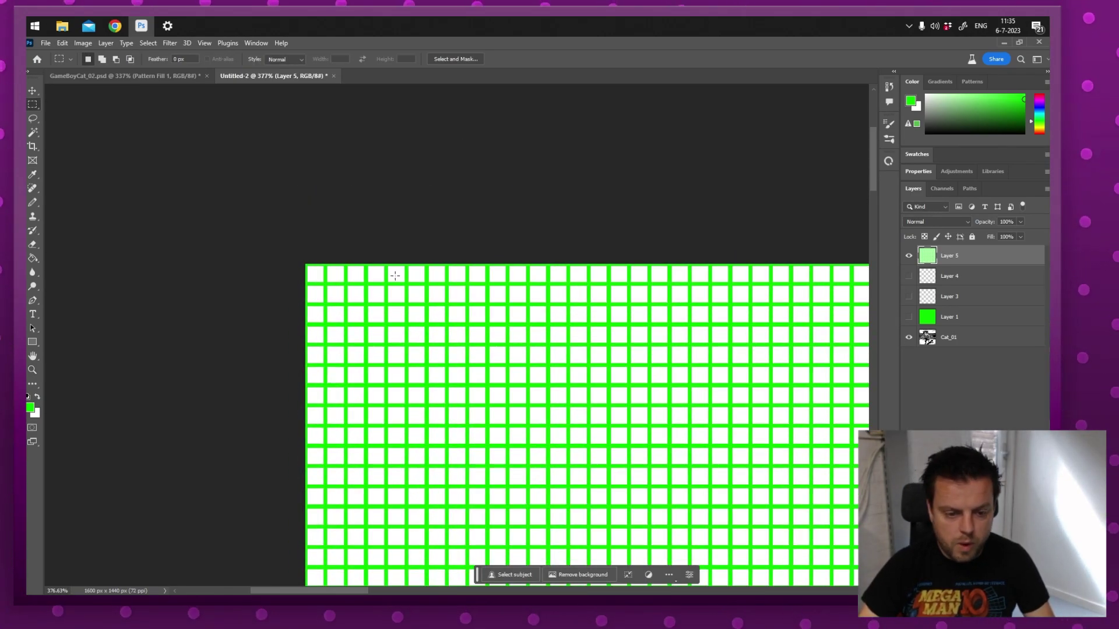
key("v")
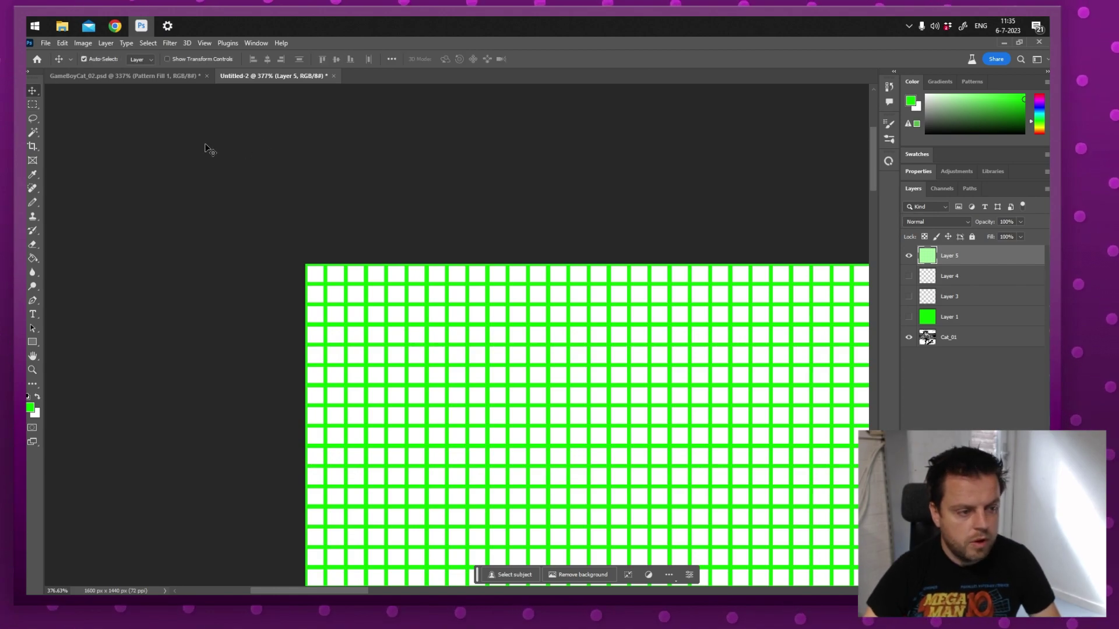
left_click(33, 132)
left_click(315, 274)
left_click(336, 274, "shift")
left_click(356, 274, "shift")
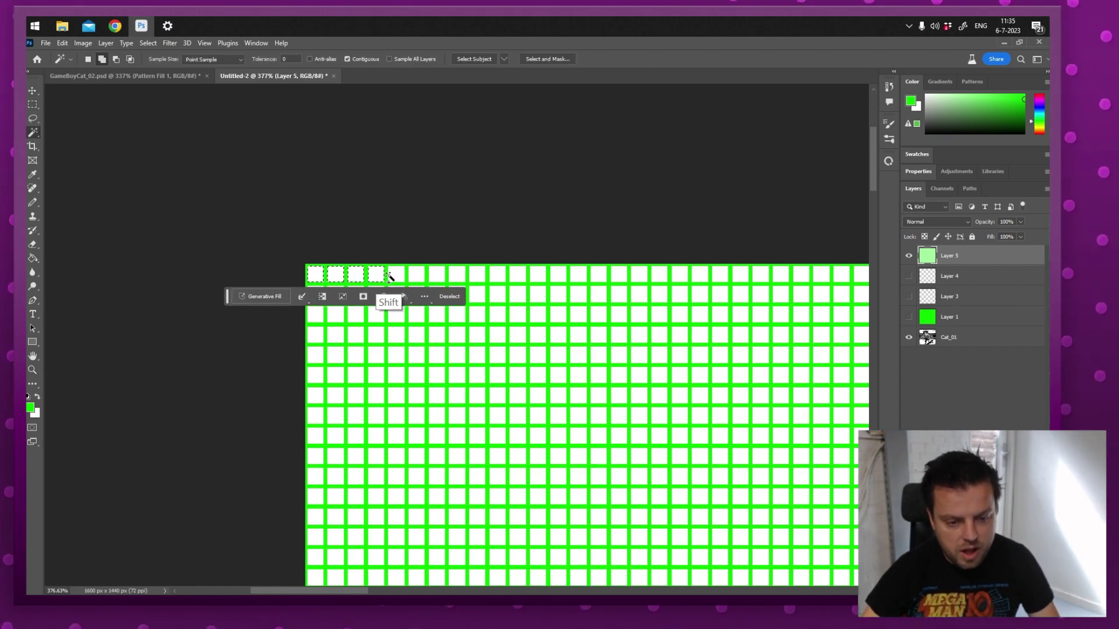
left_click(377, 275, "shift")
left_click(397, 274, "shift")
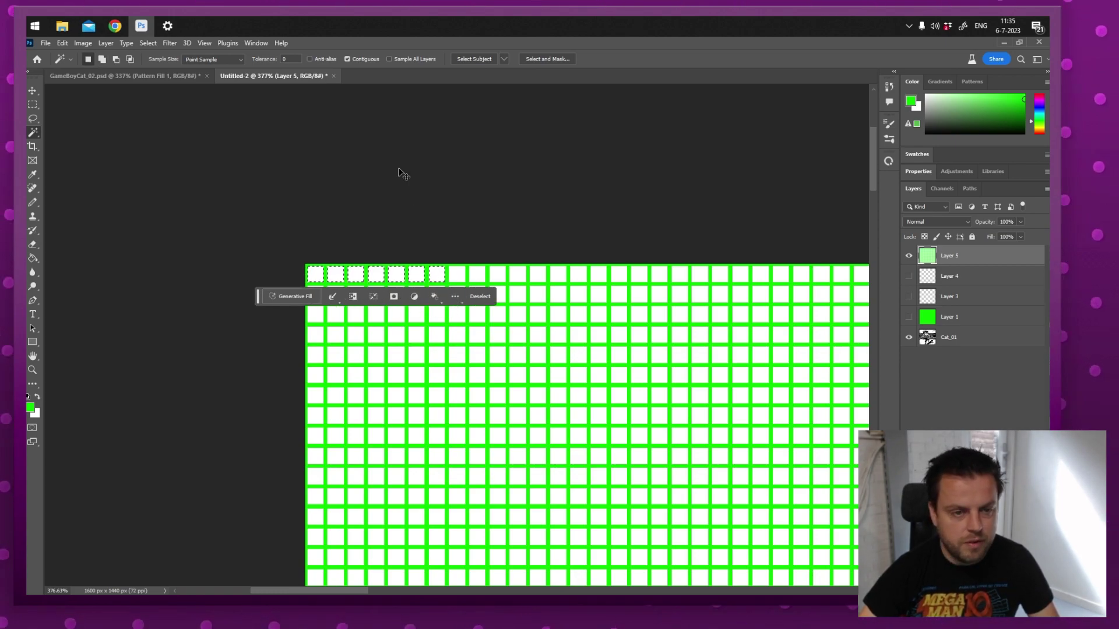
key("ctrl+d")
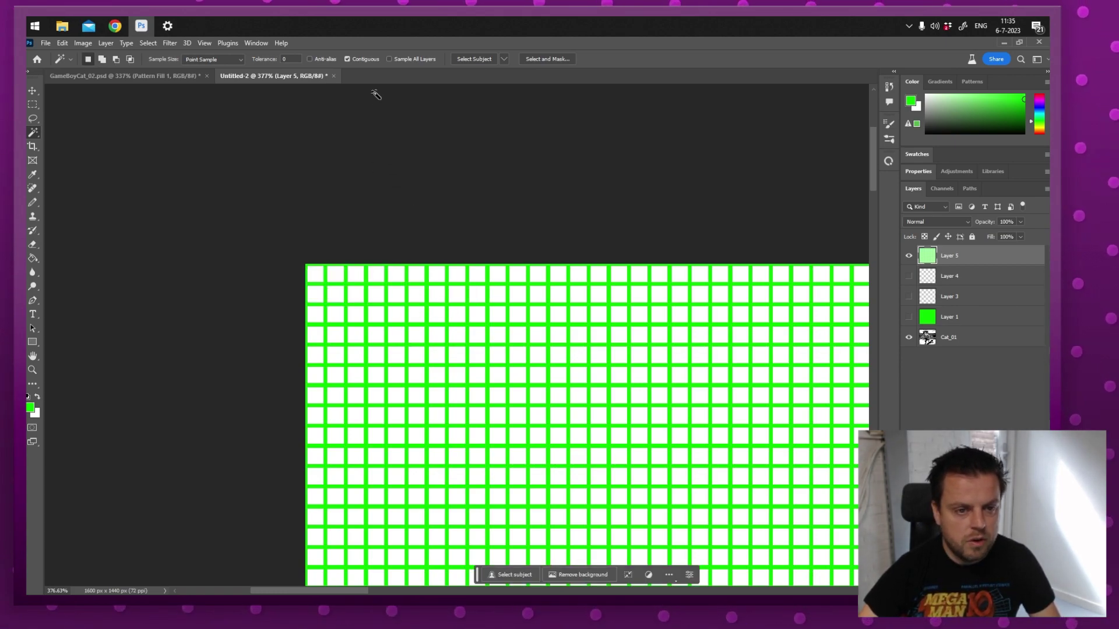
- Delete all white cells from the grid layer using a non-contiguous Magic Wand selection, and show the solid green layer
left_click(358, 58)
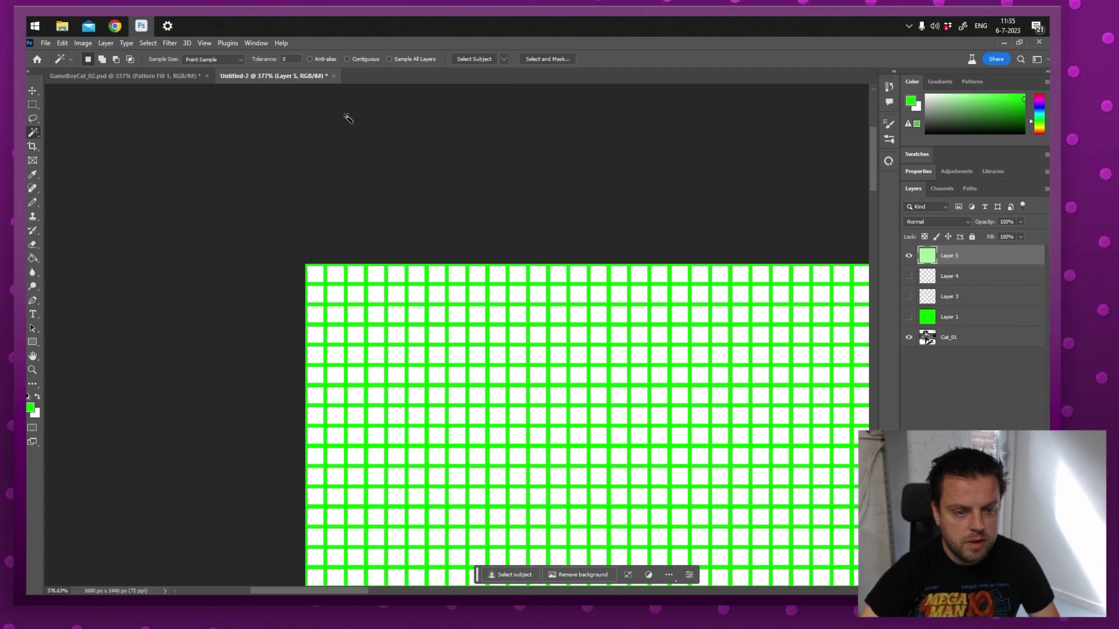
left_click(341, 285)
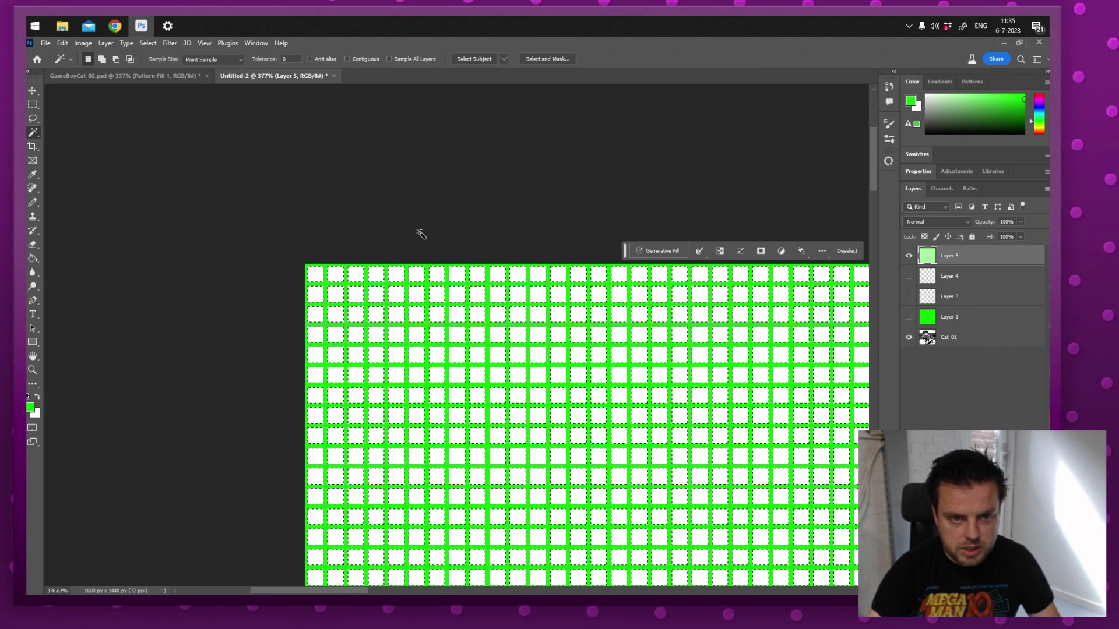
key("Delete")
scroll(419, 233, "down", 8)
left_click_drag(419, 233, 250, 193)
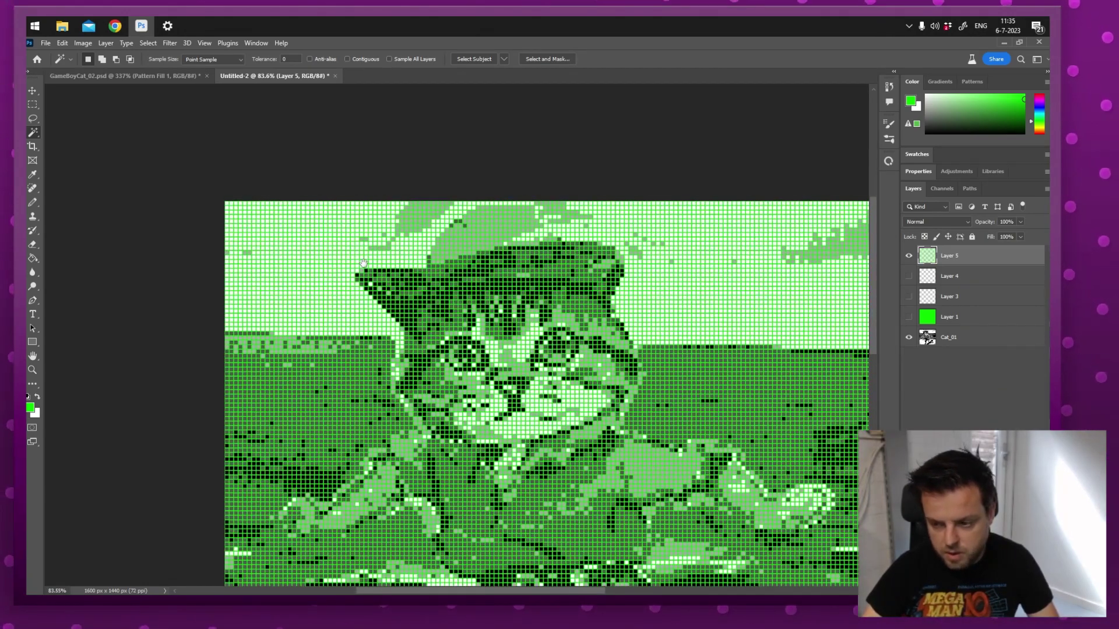
key("ctrl+d")
left_click(909, 317)
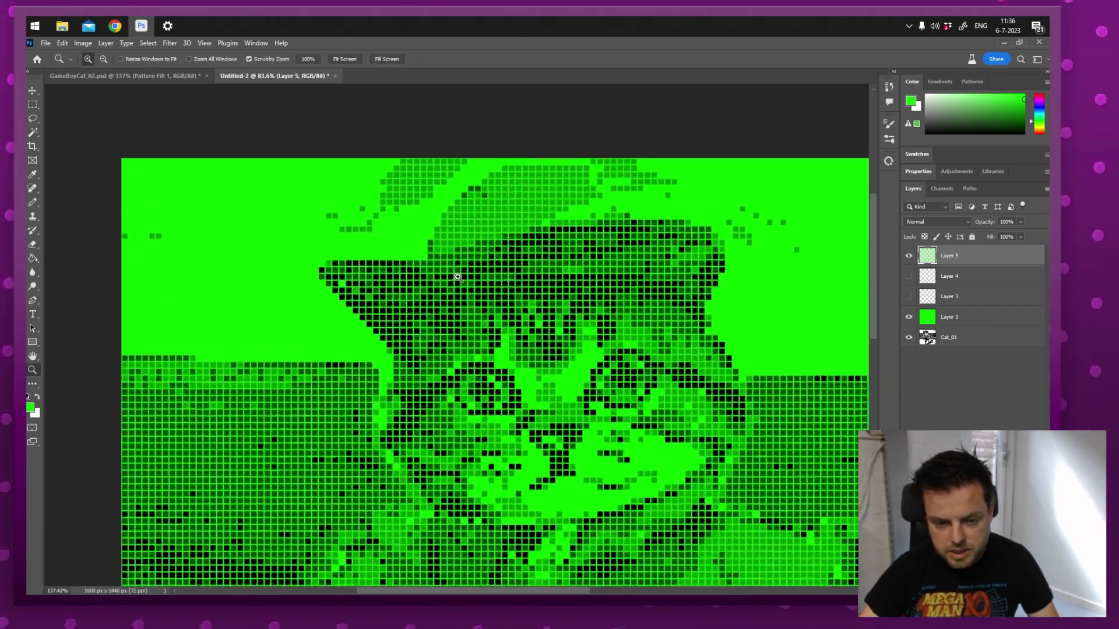
- Examine the green pixel grid over the cat's hat, eyes and muzzle up close
scroll(464, 265, "up", 7)
key("v")
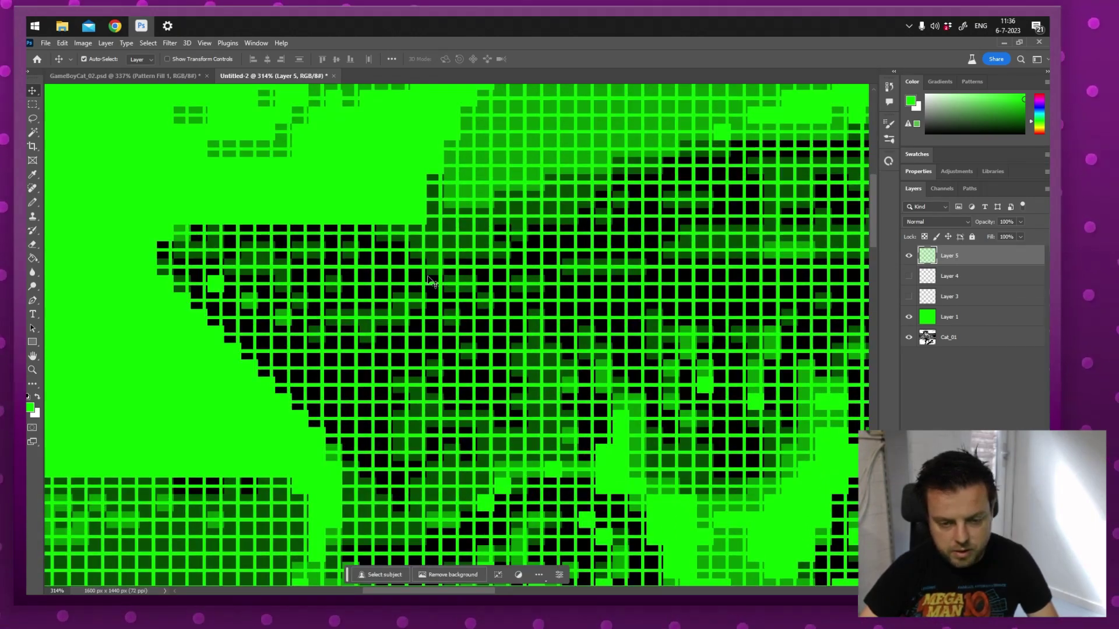
key("z")
left_click_drag(564, 258, 416, 304)
key("v")
key("z")
left_click_drag(383, 209, 480, 208)
key("v")
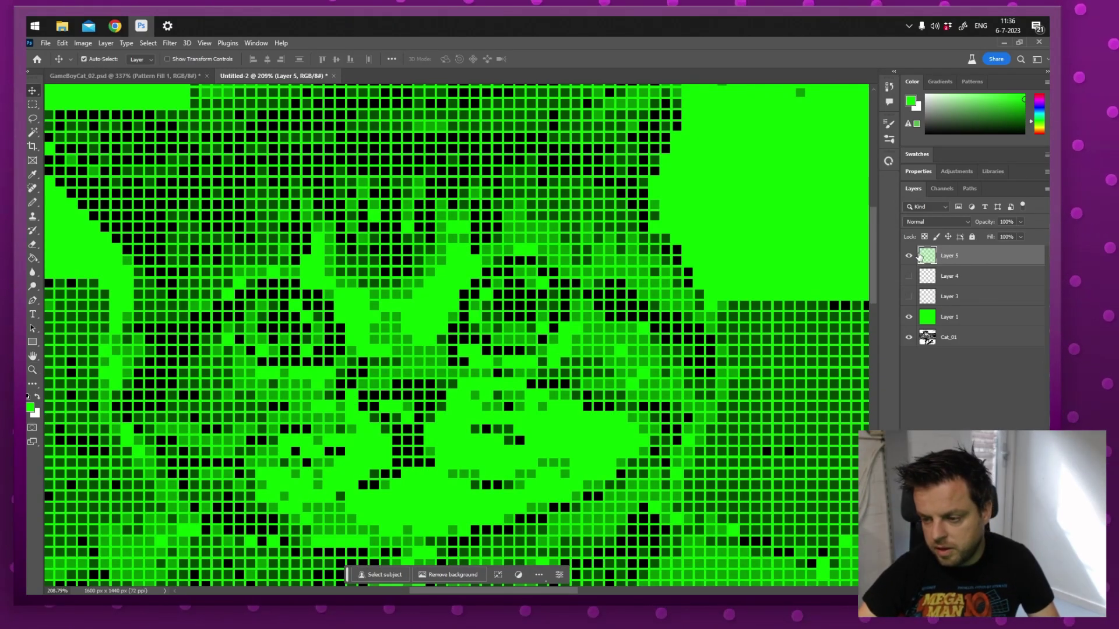
- Convert the grid layer to a smart object and apply a Gaussian Blur with a 1 pixel radius
right_click(956, 258)
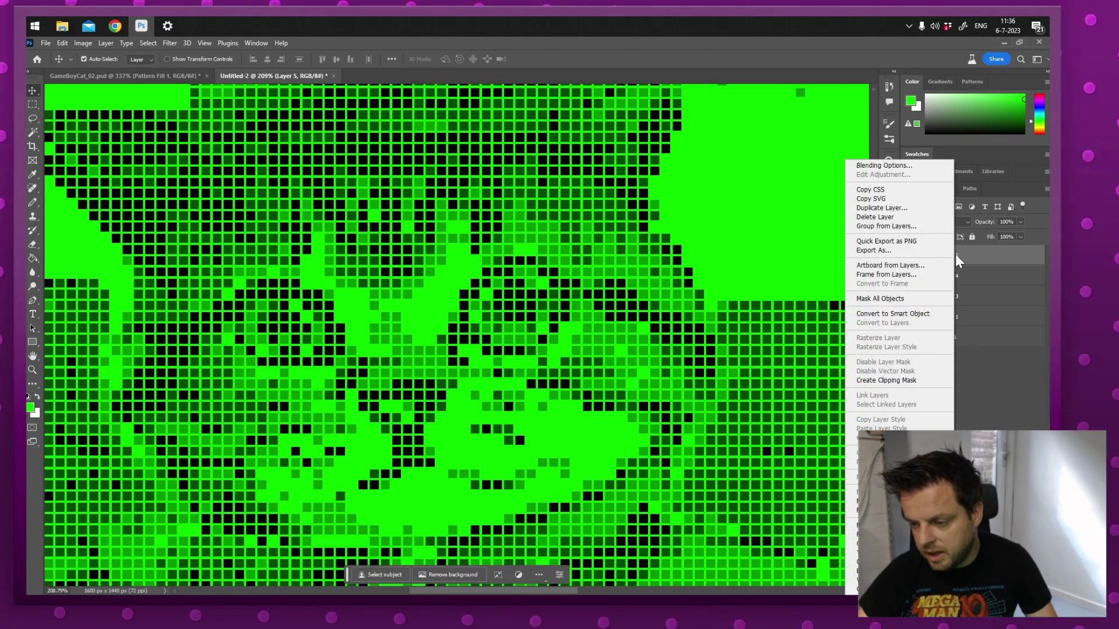
left_click(944, 317)
left_click(170, 44)
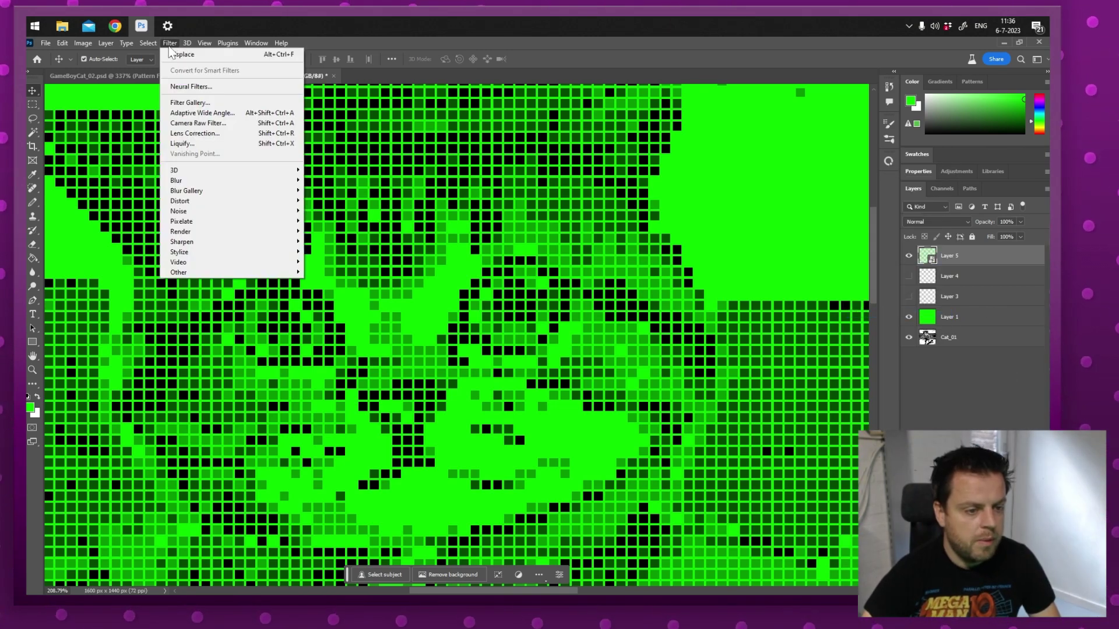
mouse_move(175, 181)
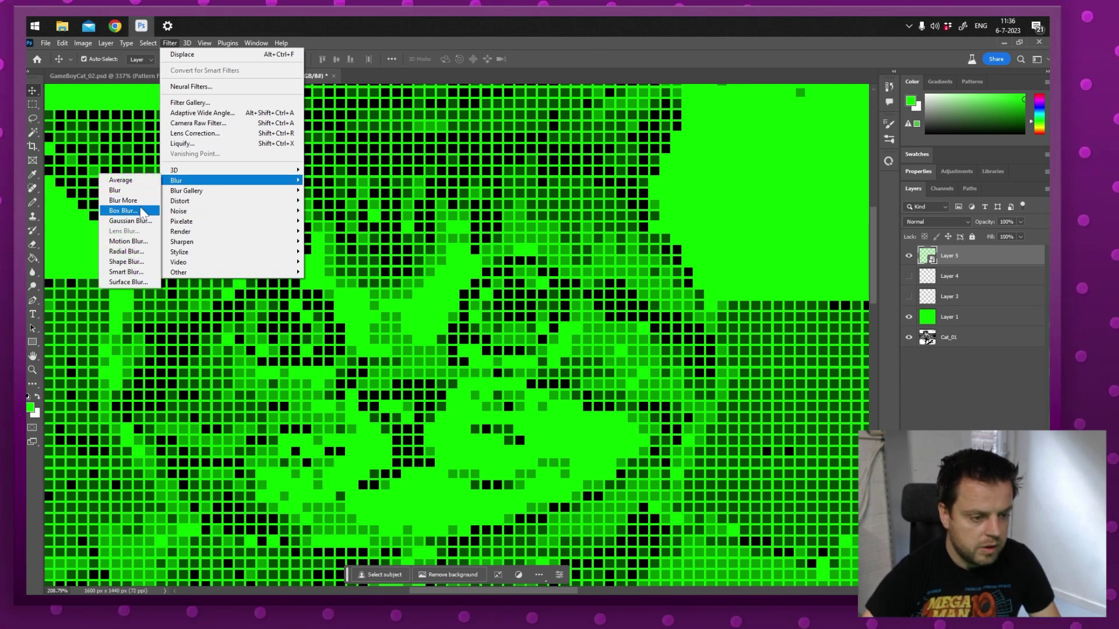
left_click(130, 221)
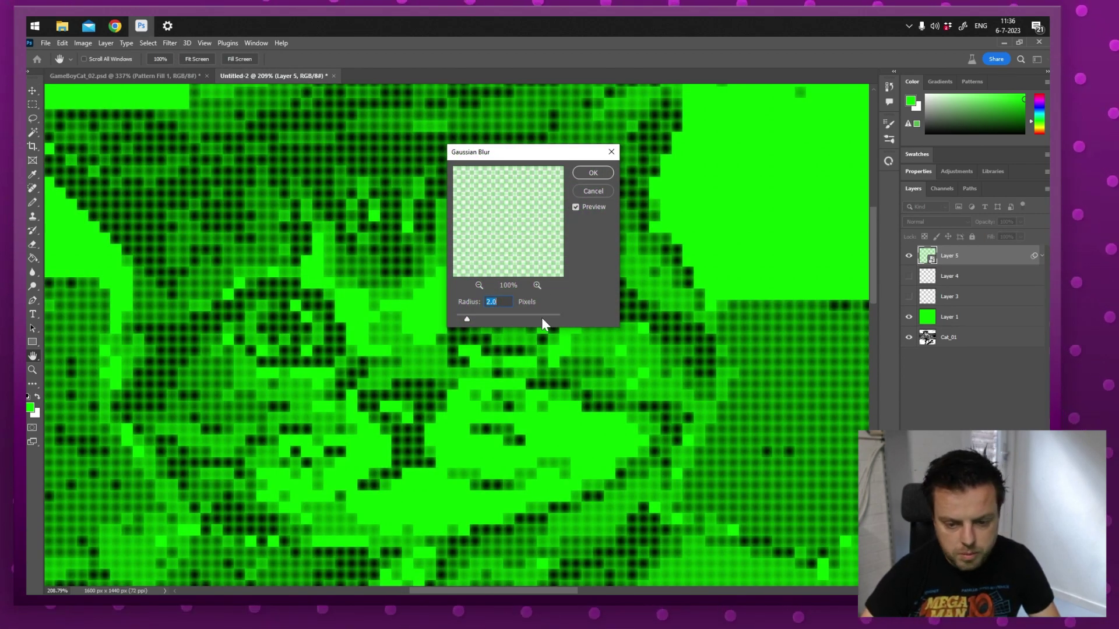
type("1")
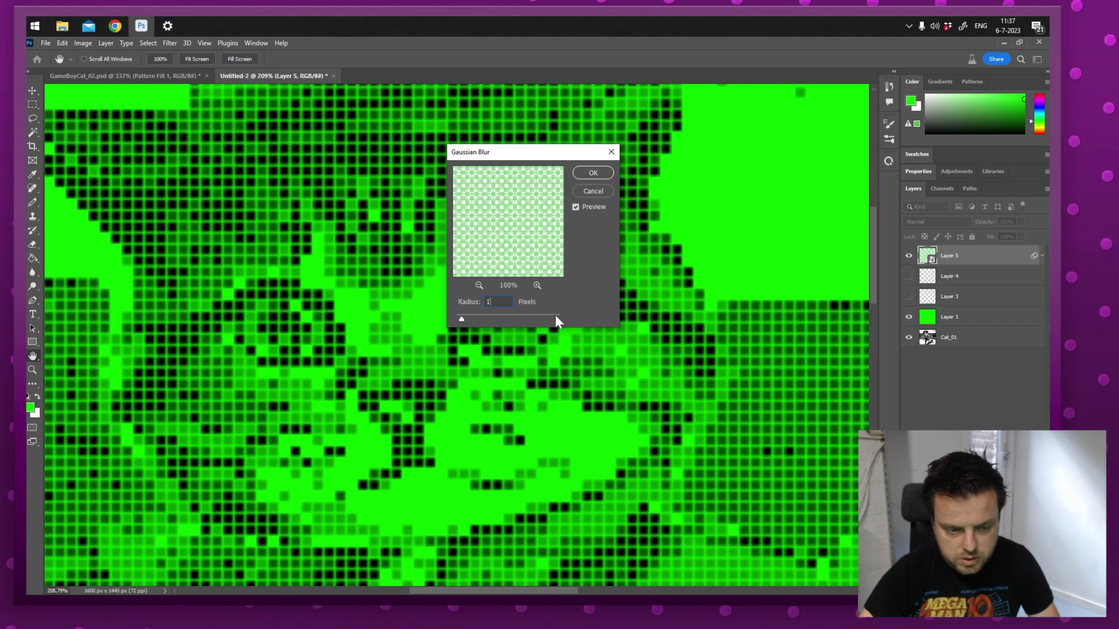
key("Return")
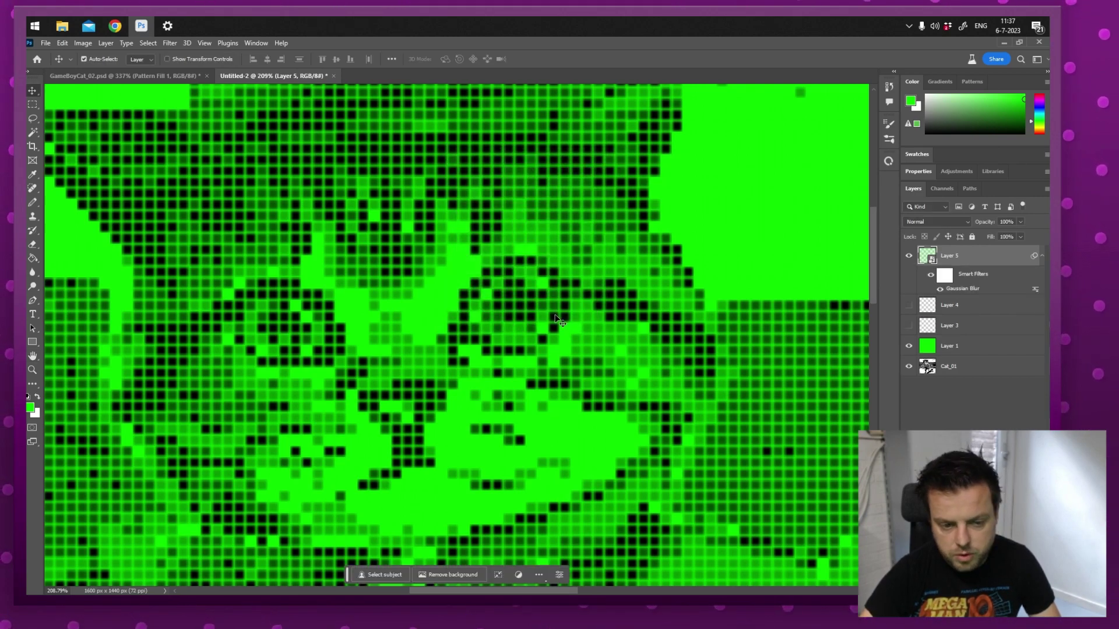
- Add monochromatic noise with Uniform distribution and an amount of 6.30% to the grid layer
left_click(167, 44)
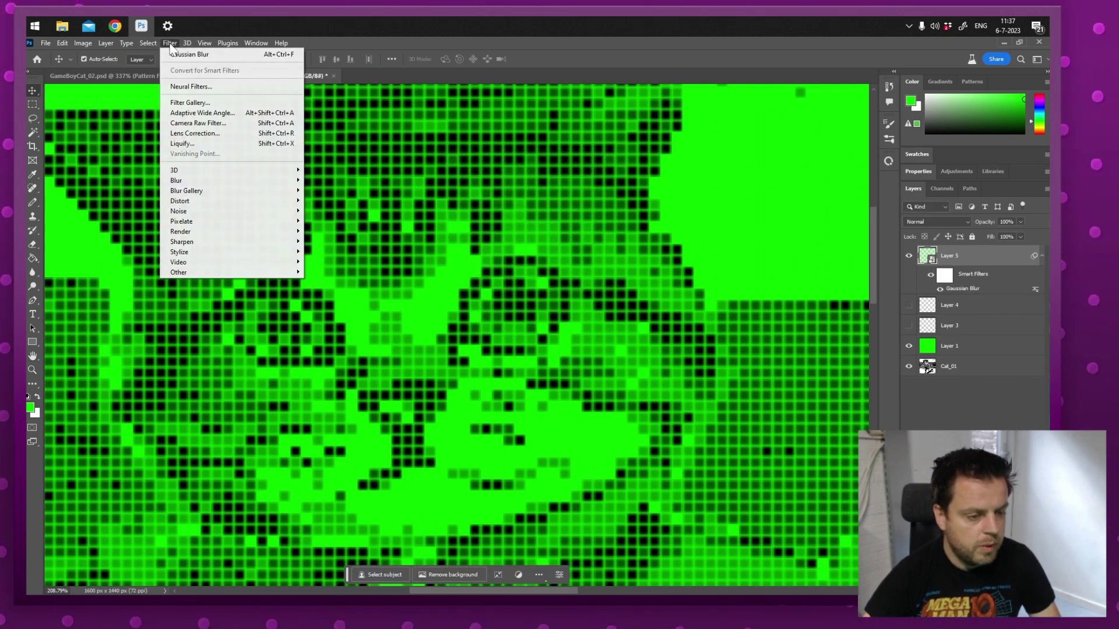
mouse_move(239, 211)
left_click(328, 212)
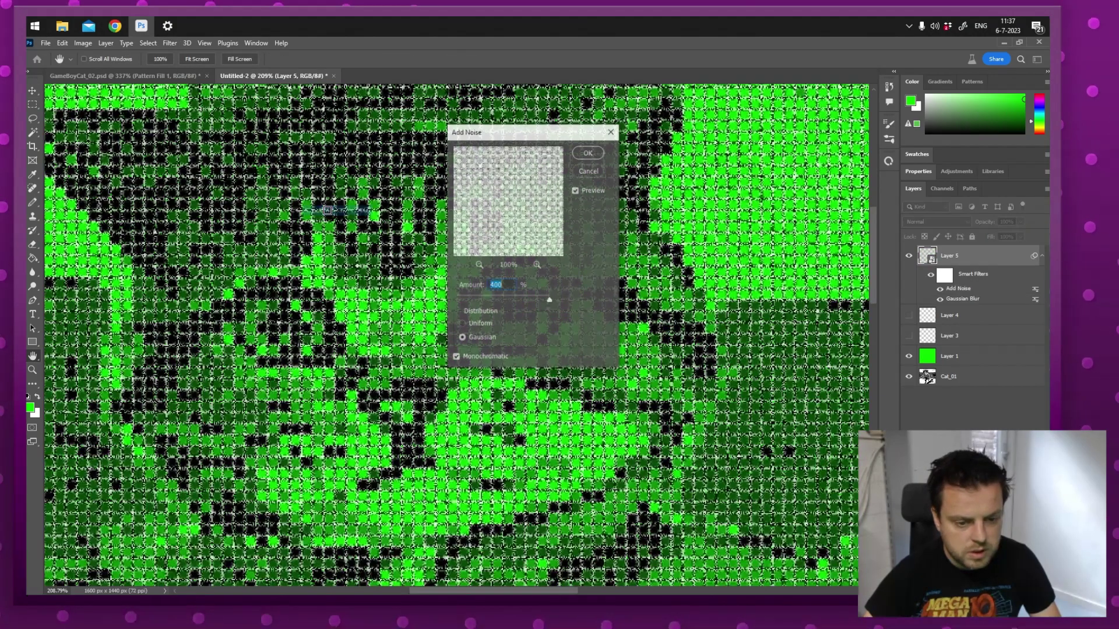
left_click_drag(542, 294, 462, 299)
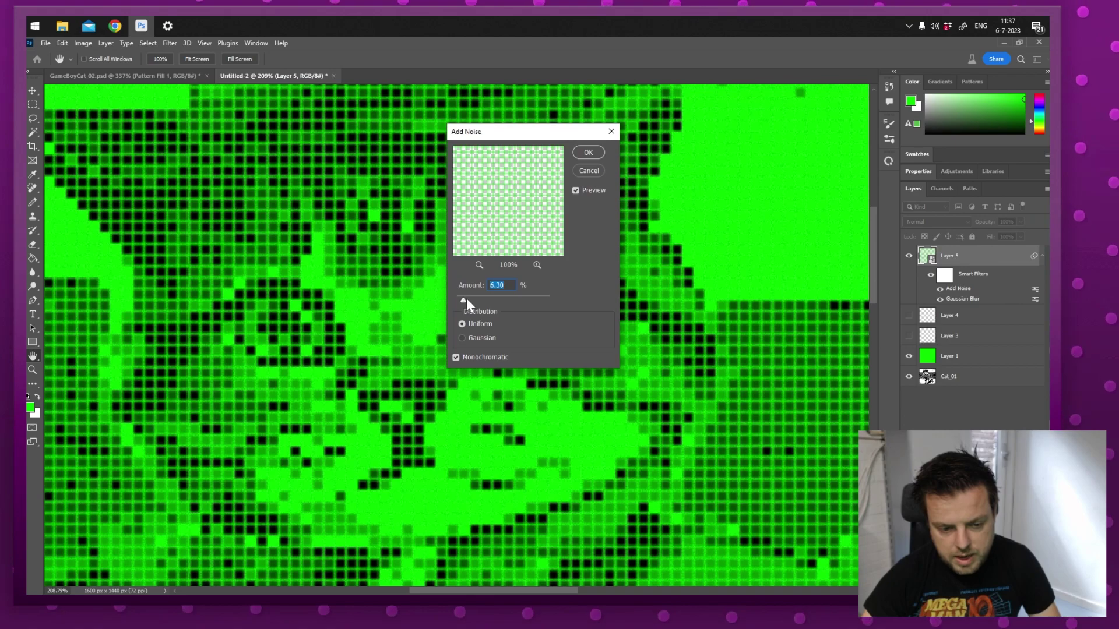
left_click(584, 154)
- Examine the blurred, noisy grid over the whole cat image and compare it with GameBoyCat_02.psd
left_click_drag(582, 218, 470, 256)
left_click_drag(433, 222, 392, 222)
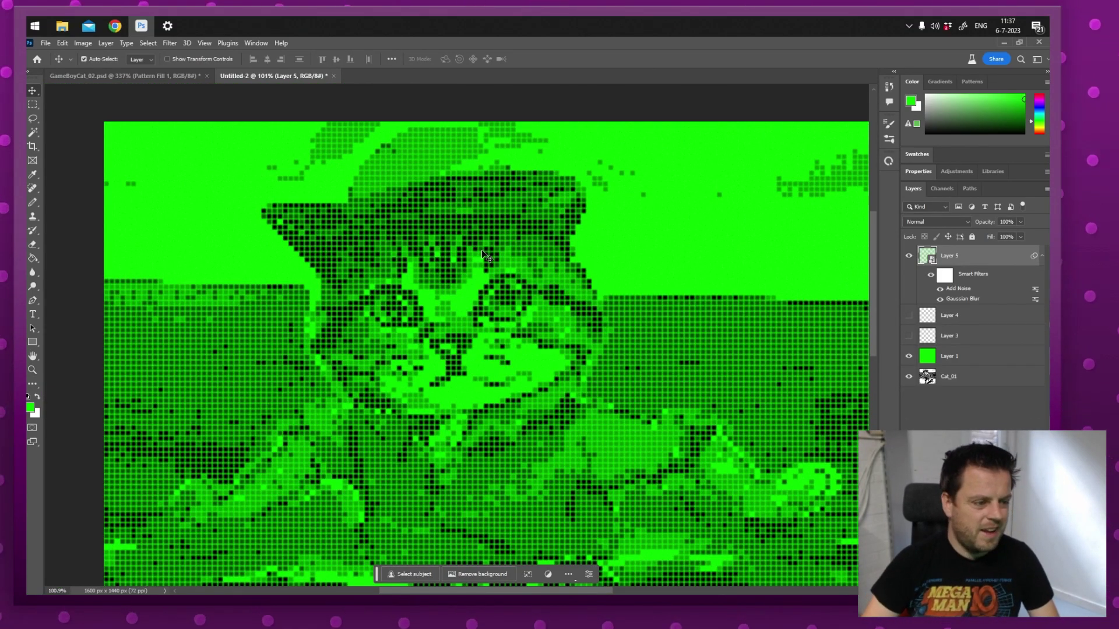
left_click(141, 74)
left_click_drag(584, 350, 195, 350)
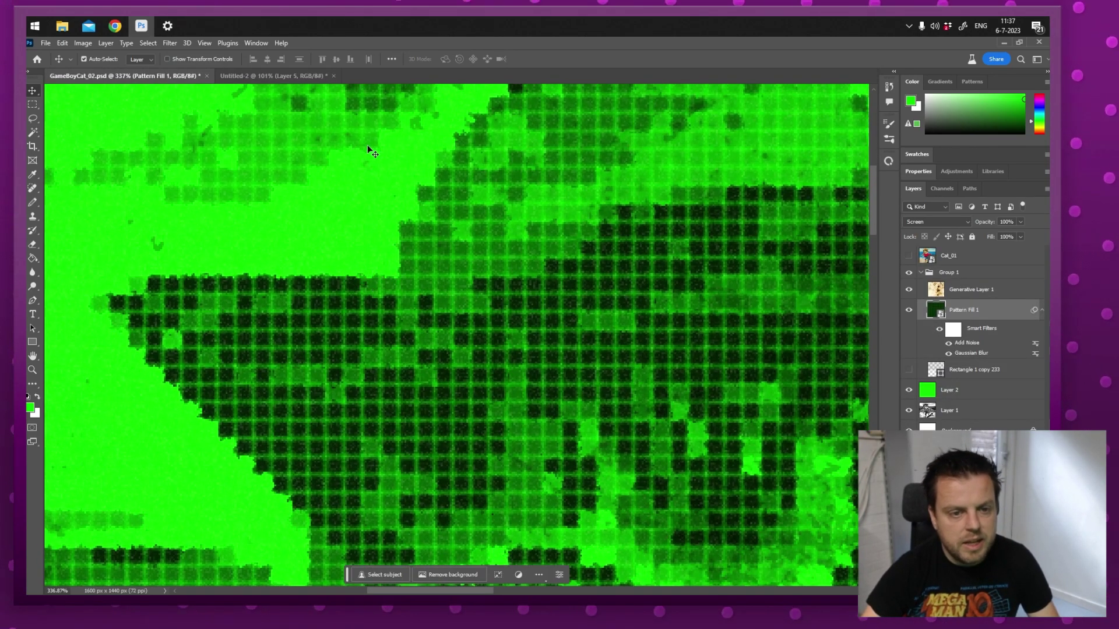
left_click(274, 75)
key("z")
left_click_drag(602, 321, 587, 326)
key("v")
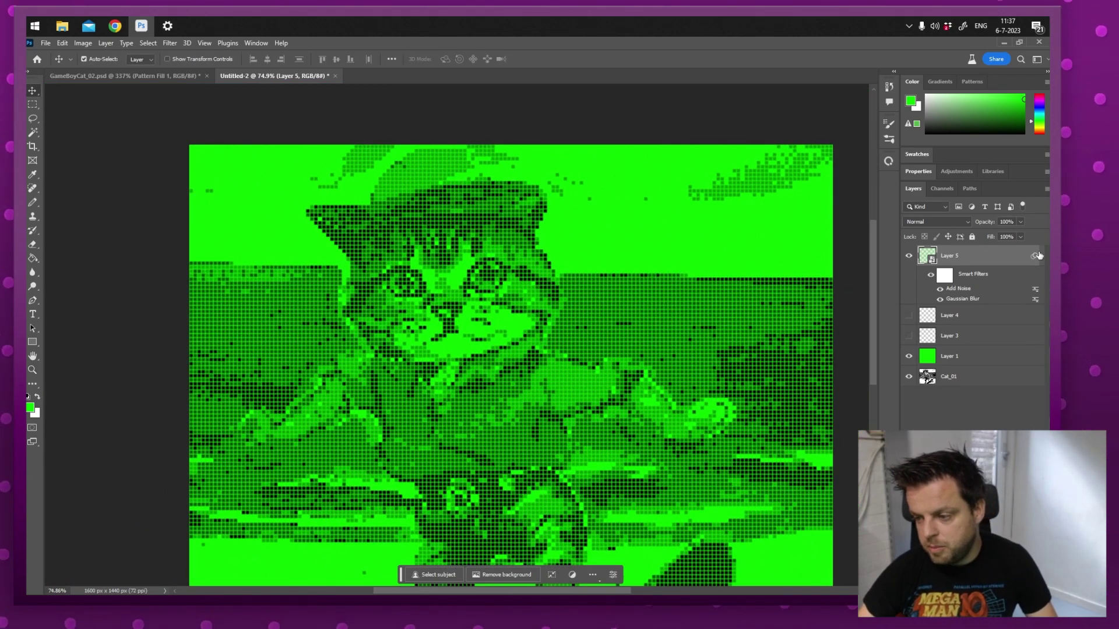
- Create a new layer above the grid layer and fill it with white
key("ctrl+shift+alt+n")
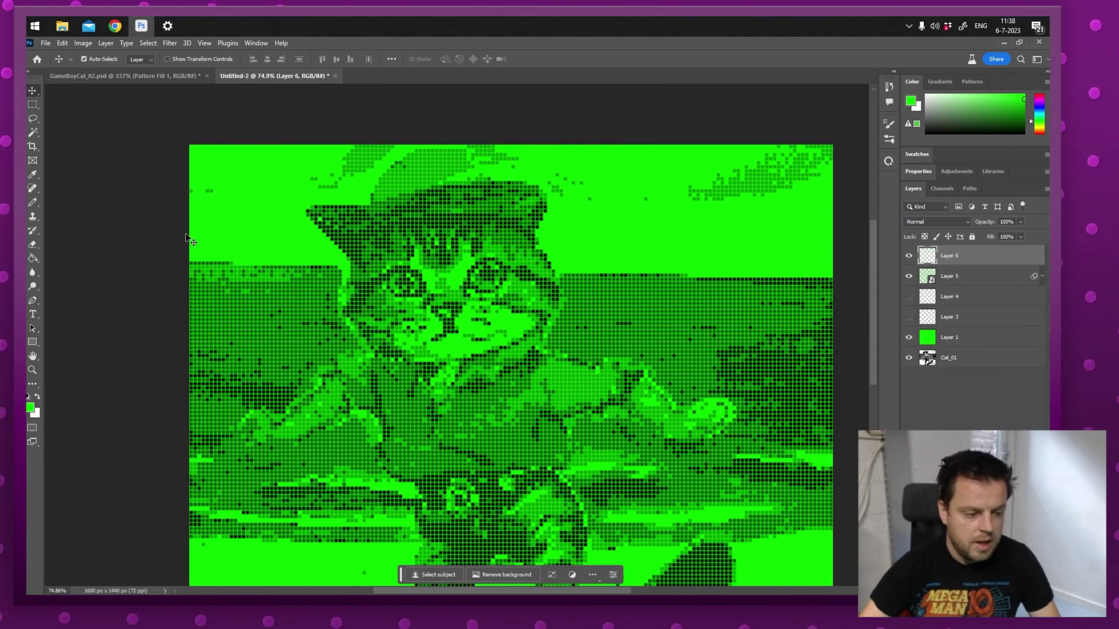
key("x")
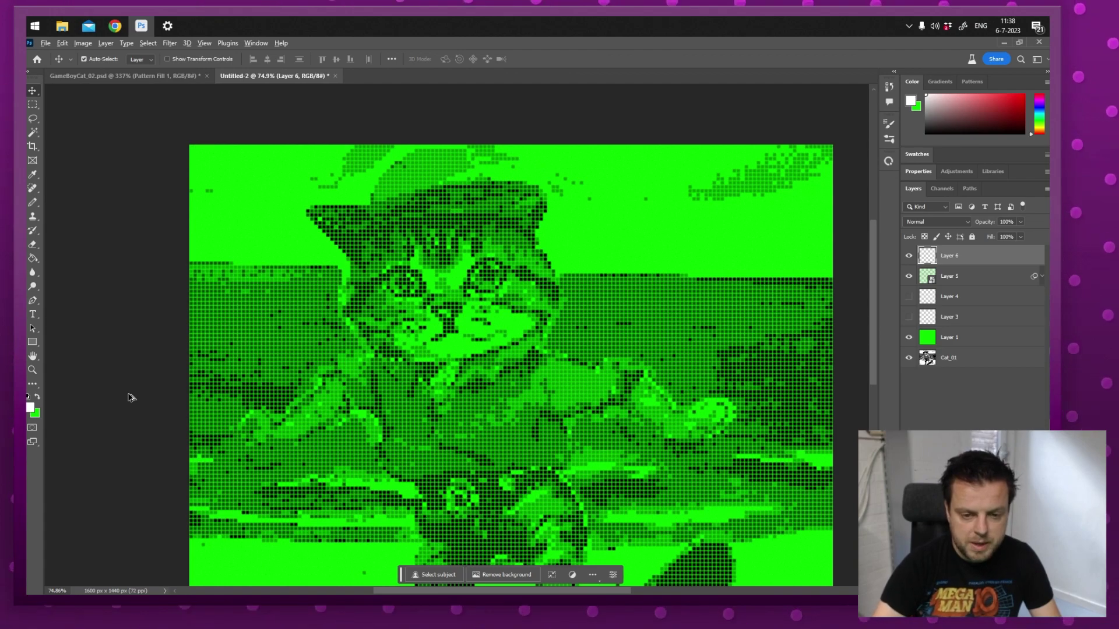
key("alt+BackSpace")
- Add monochromatic noise with Uniform distribution and an amount of 400% to the white layer
left_click(169, 43)
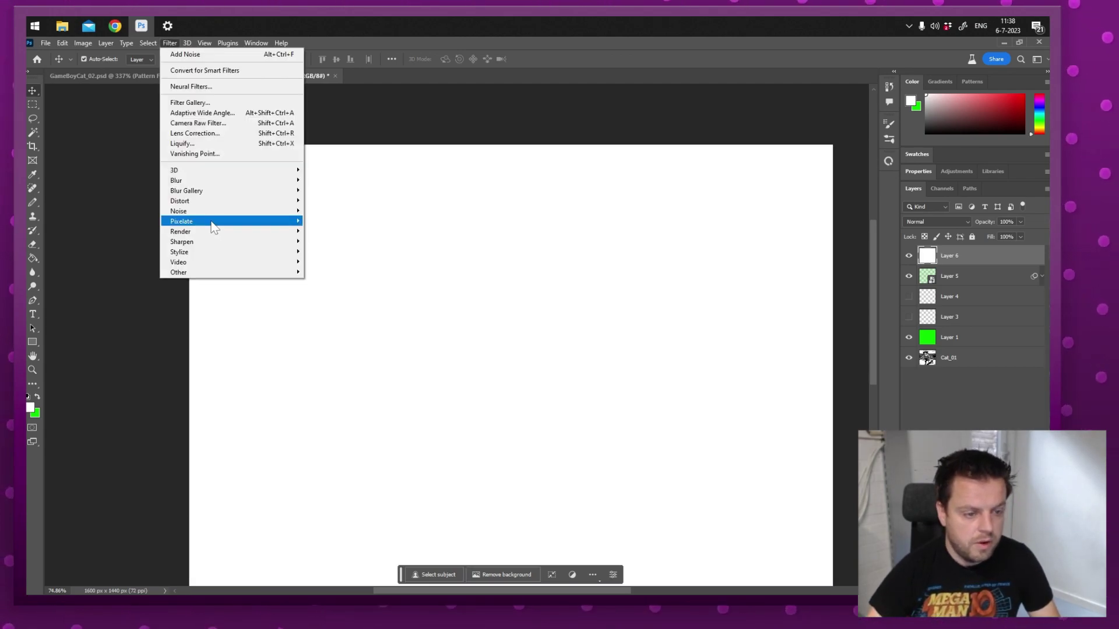
mouse_move(179, 211)
left_click(331, 211)
left_click_drag(463, 298, 578, 299)
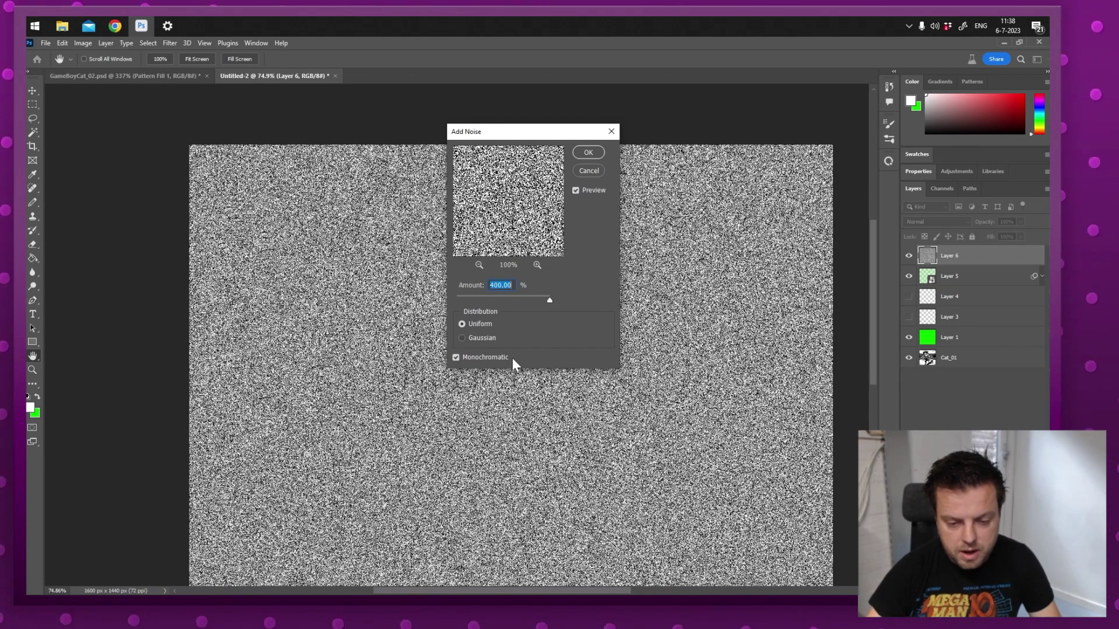
left_click(596, 151)
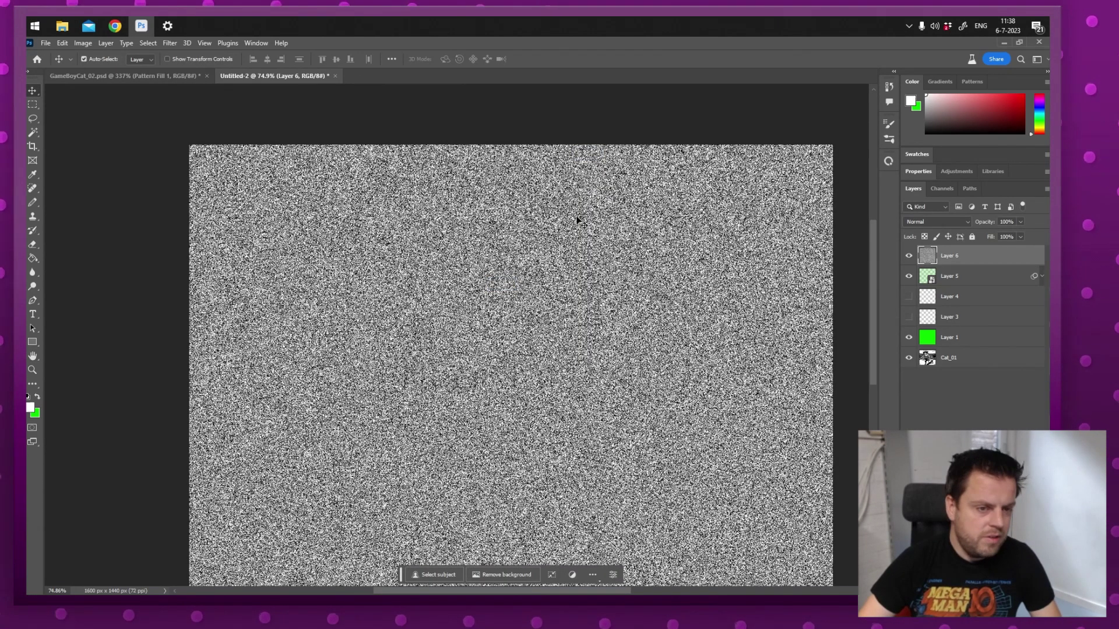
- Apply a Gaussian Blur with a 1.0 pixel radius to the noise layer
left_click(170, 42)
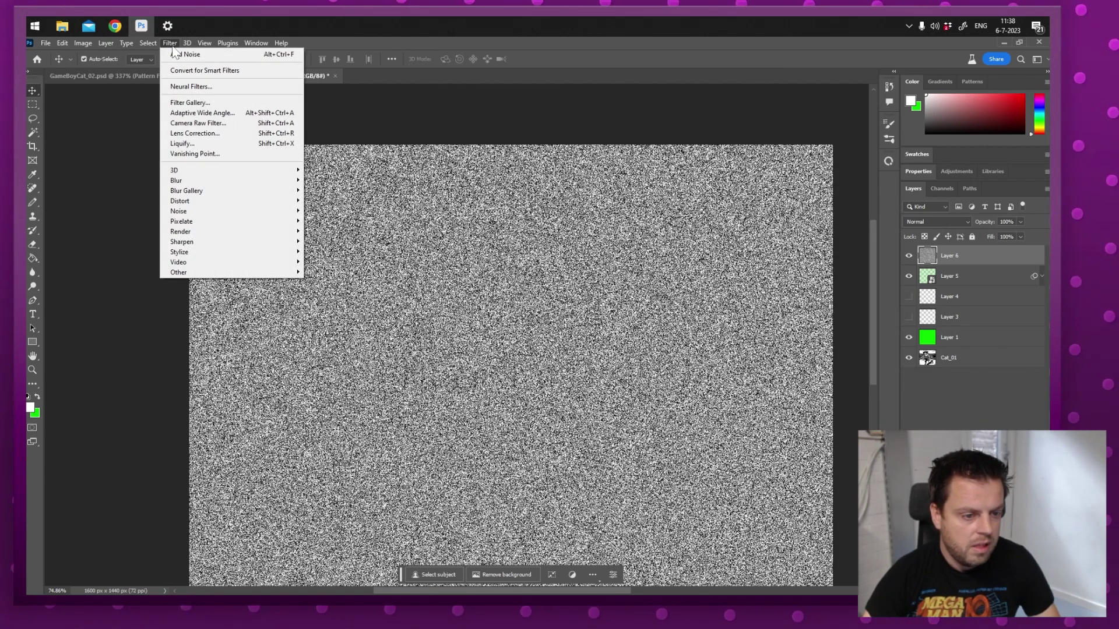
mouse_move(215, 185)
left_click(341, 221)
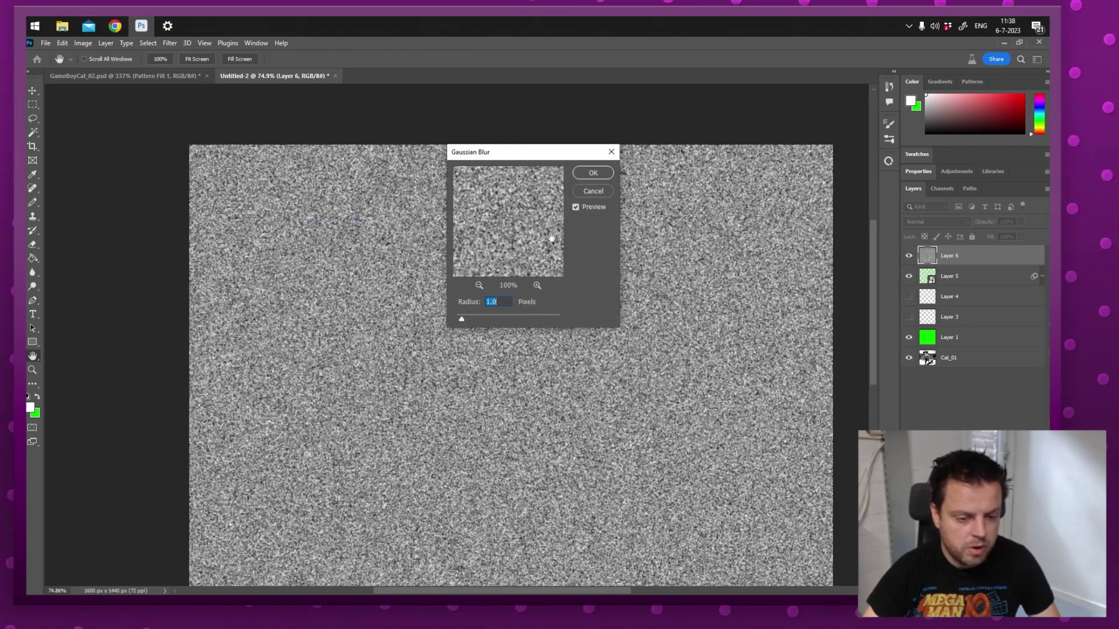
left_click(592, 172)
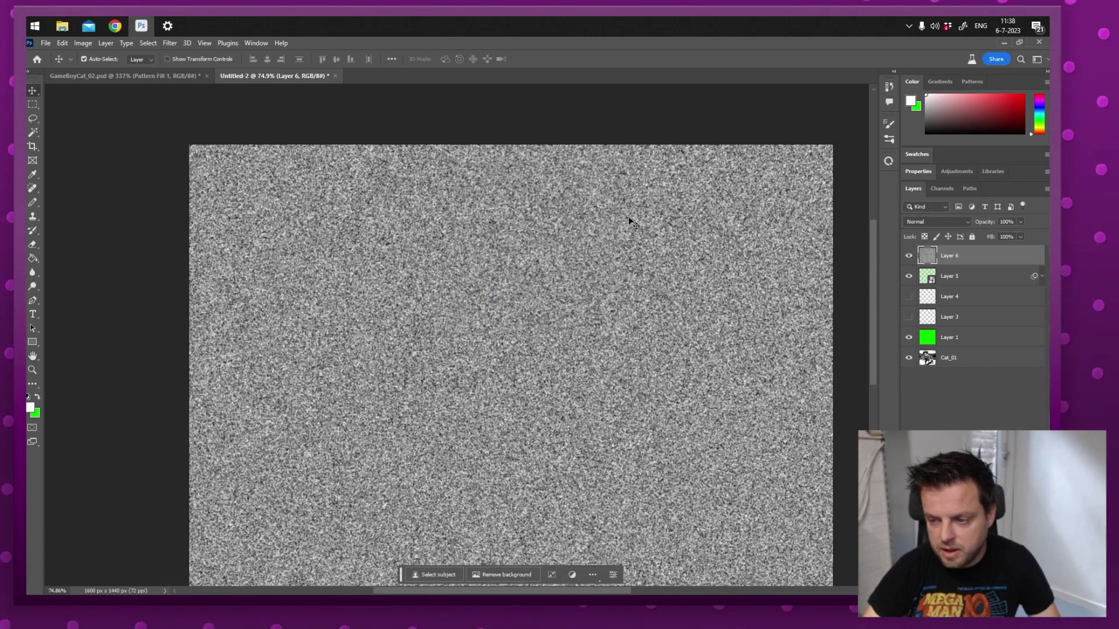
- Duplicate the blurred noise layer into a new document, naming the copied layer Noise
right_click(945, 258)
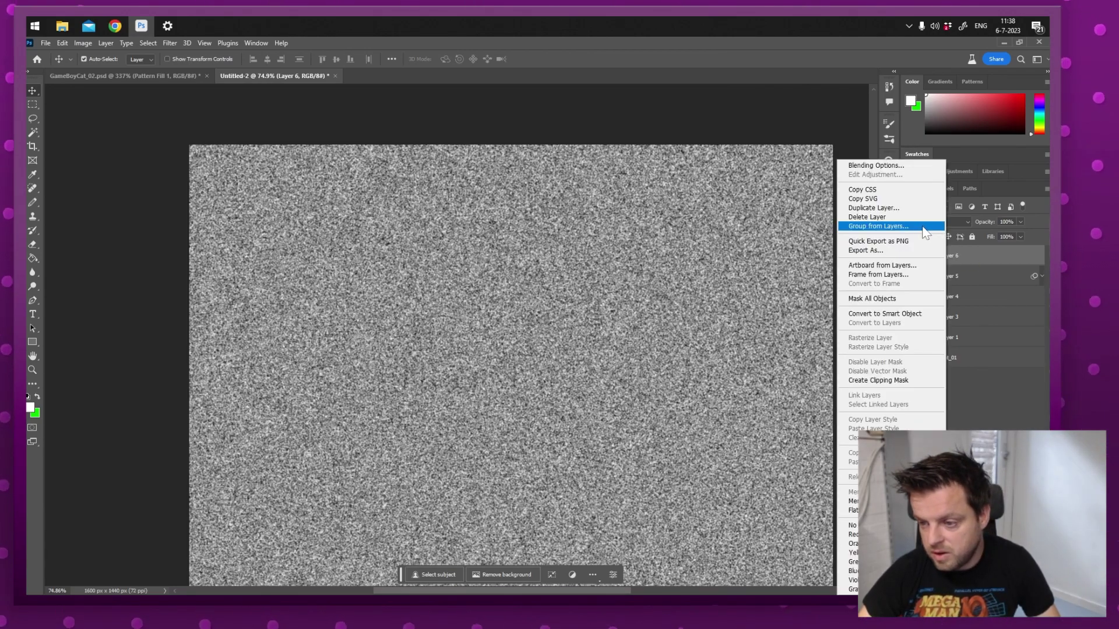
left_click(897, 208)
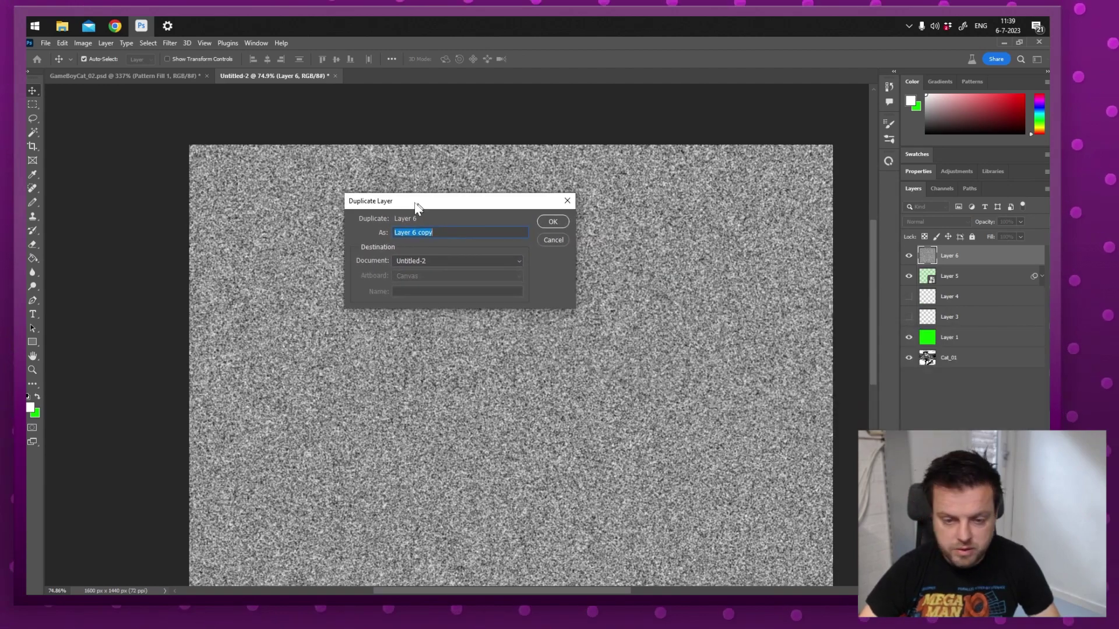
type("Noise")
left_click(444, 262)
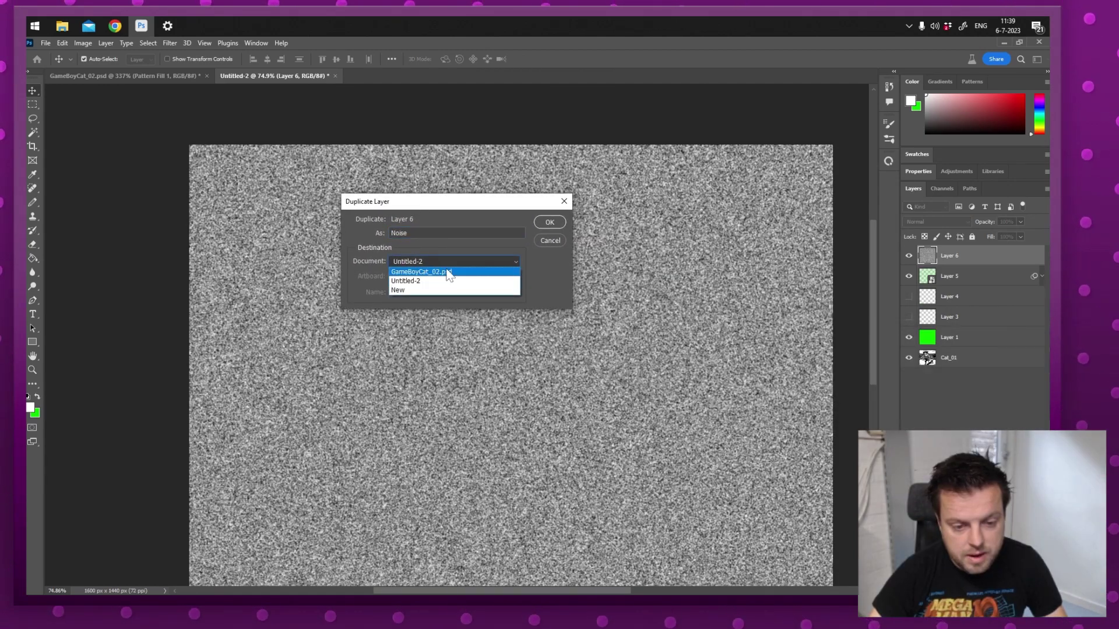
left_click(426, 290)
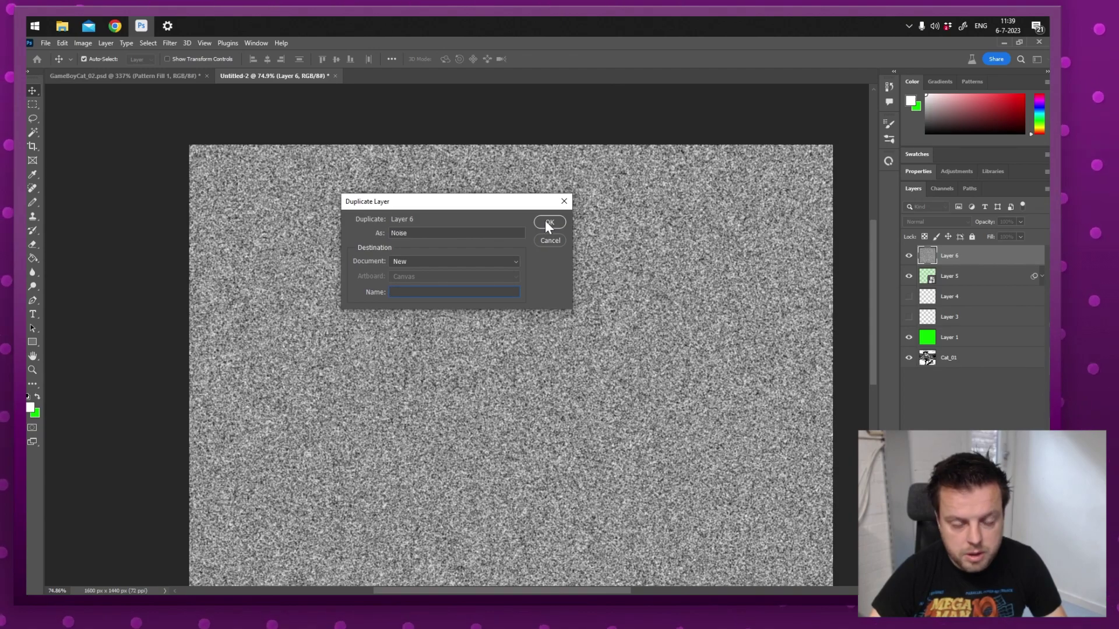
left_click(548, 222)
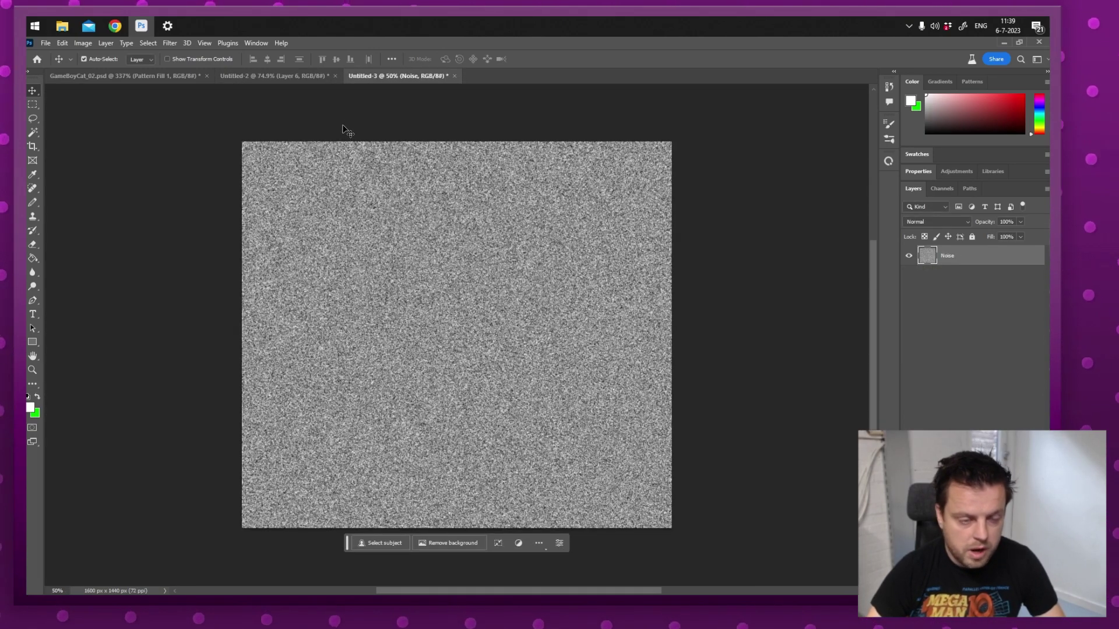
- Save the new noise document as a Photoshop file named Noise in the GameBoyPhotoshopFilter folder
key("ctrl+s")
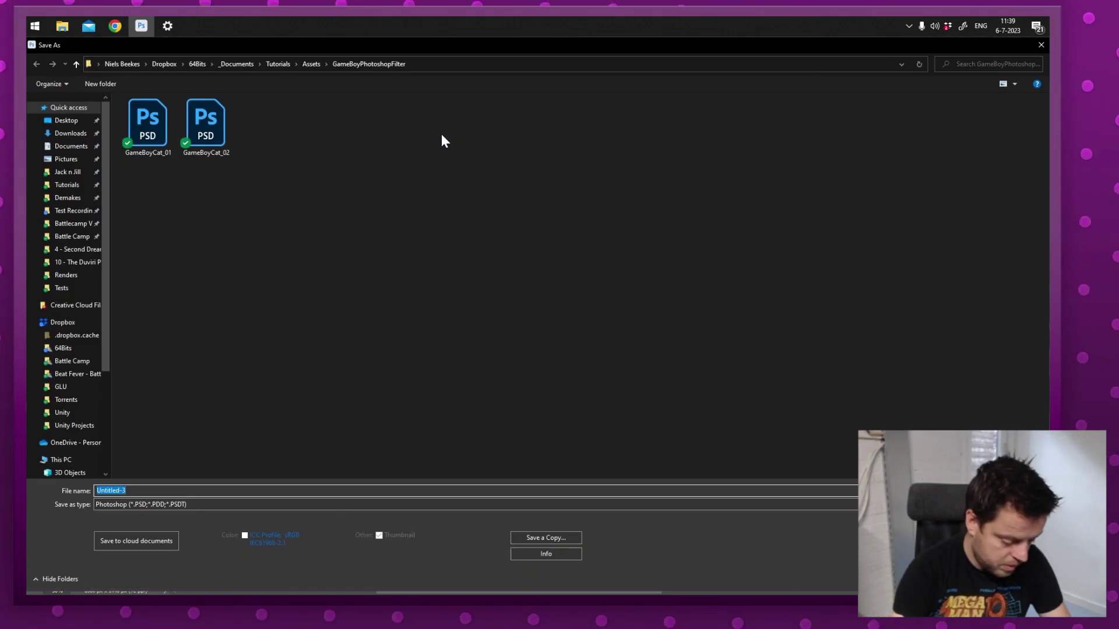
type("Noise")
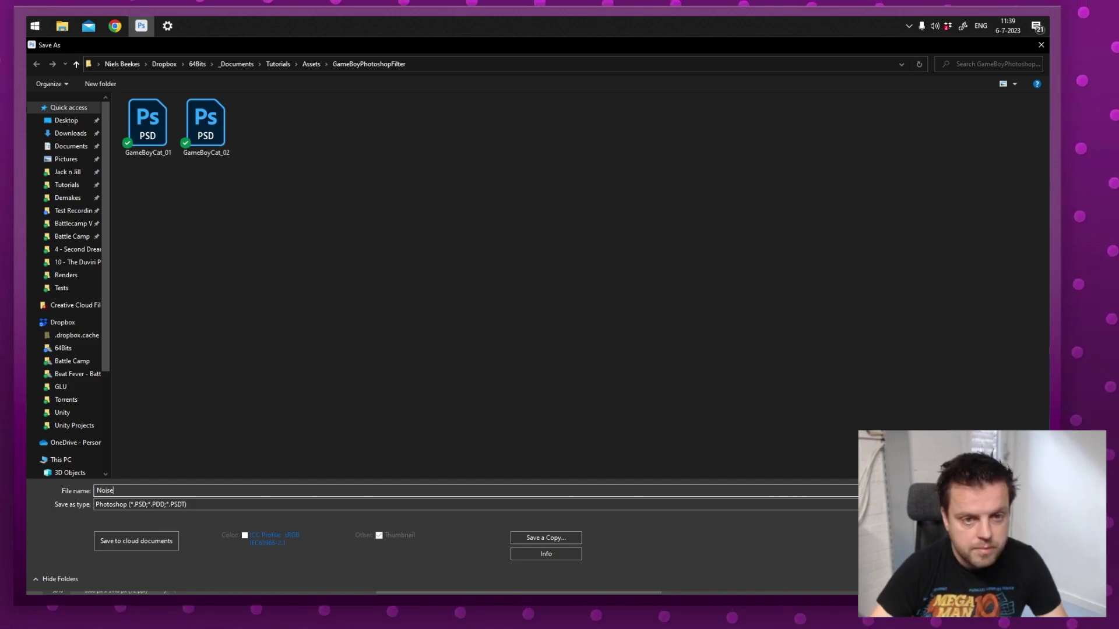
key("Return")
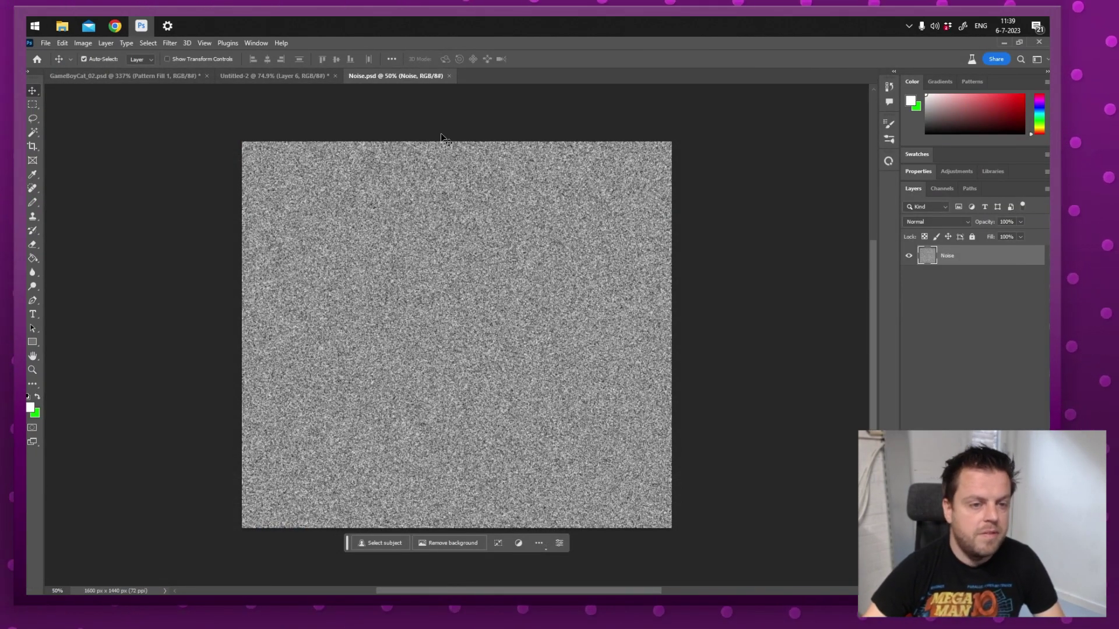
- Return to the Untitled-2 document, hide the noise layer and select the grid smart object
left_click(256, 76)
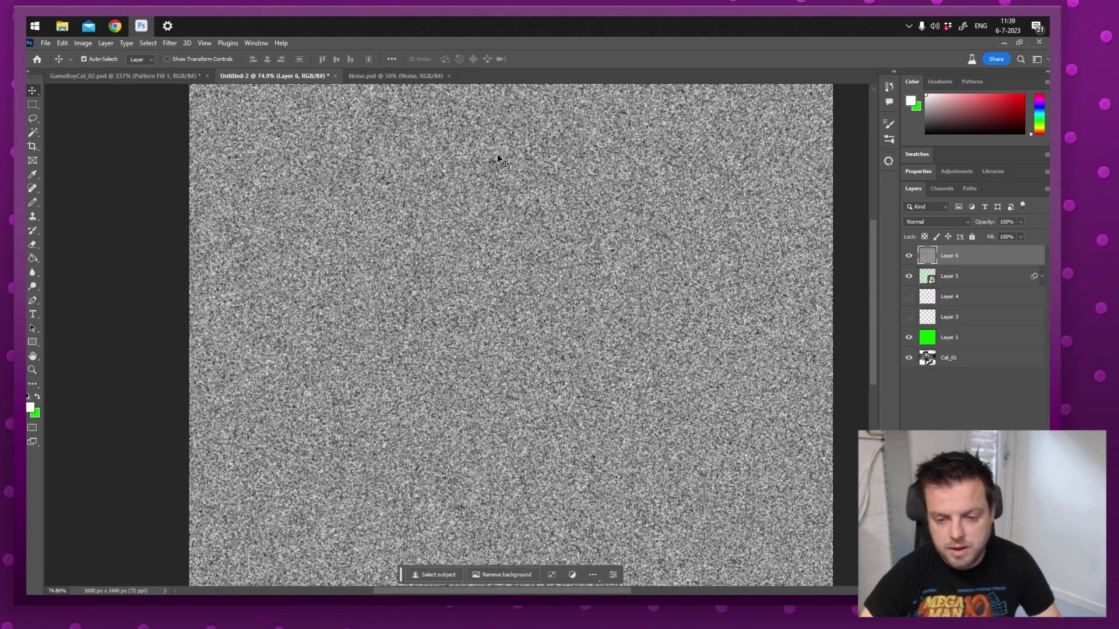
left_click(909, 257)
left_click(955, 278)
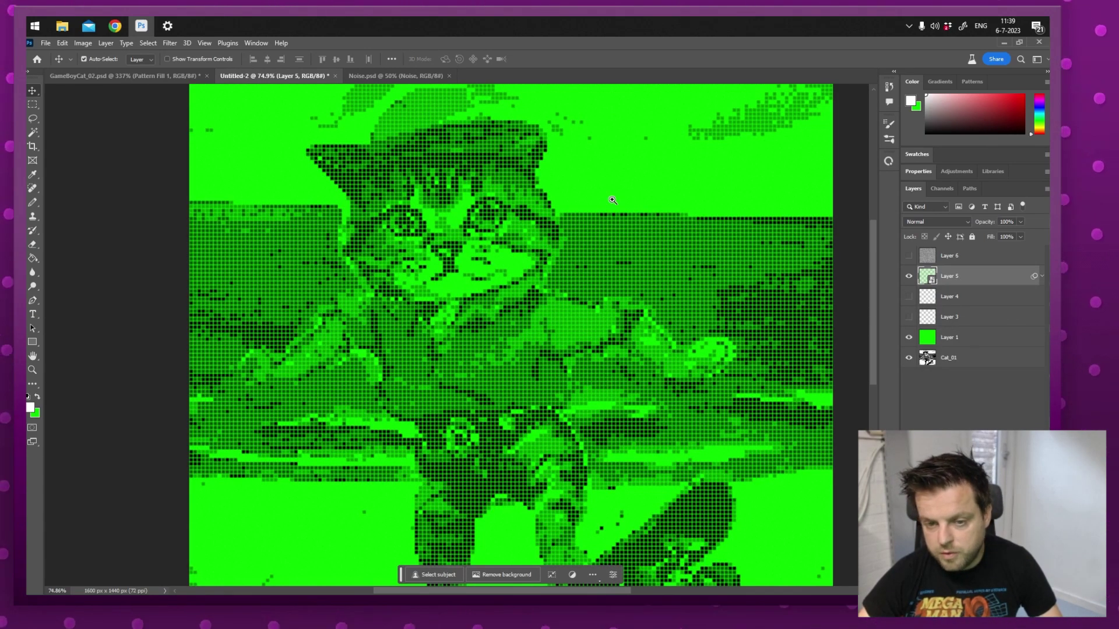
- Apply a Displace filter to the grid layer with horizontal and vertical scale 2, using Noise.psd as the displacement map
left_click(515, 174)
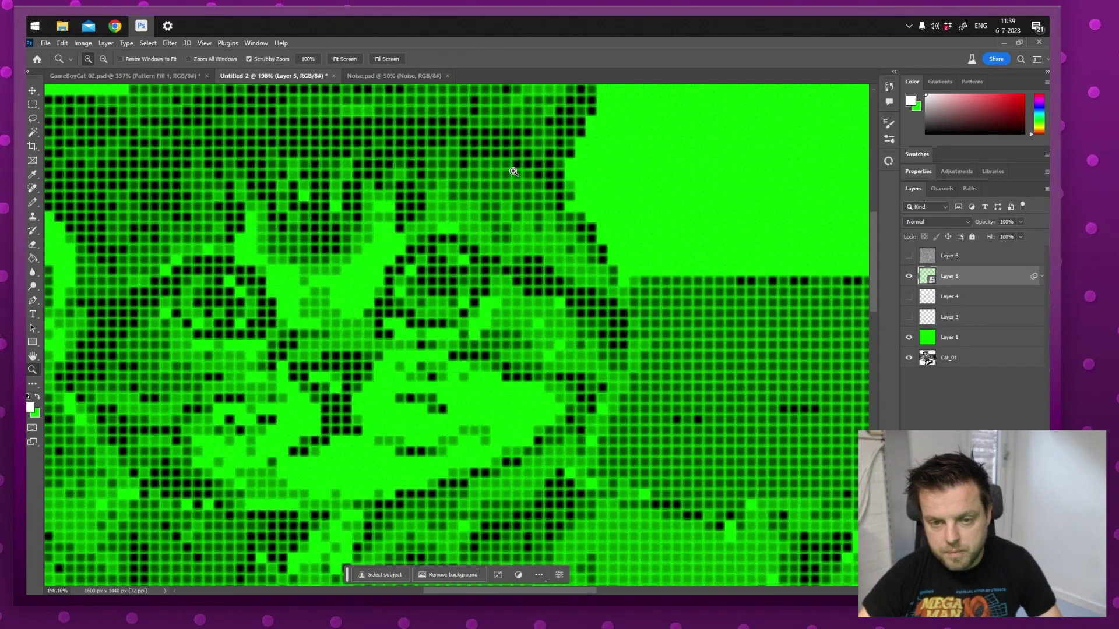
left_click(513, 172)
left_click(170, 44)
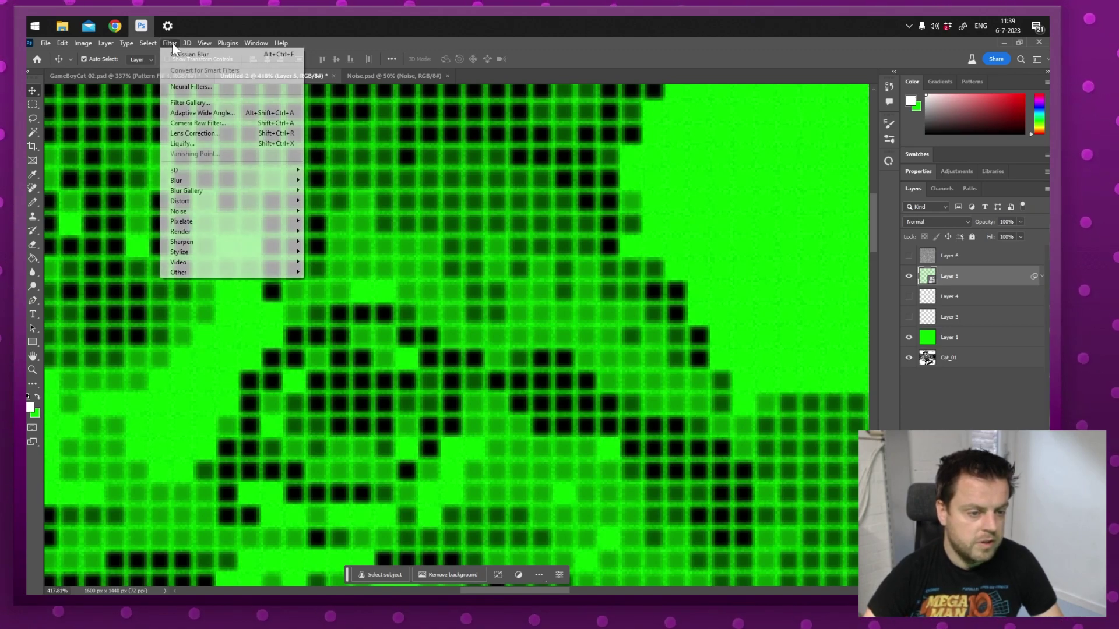
mouse_move(225, 201)
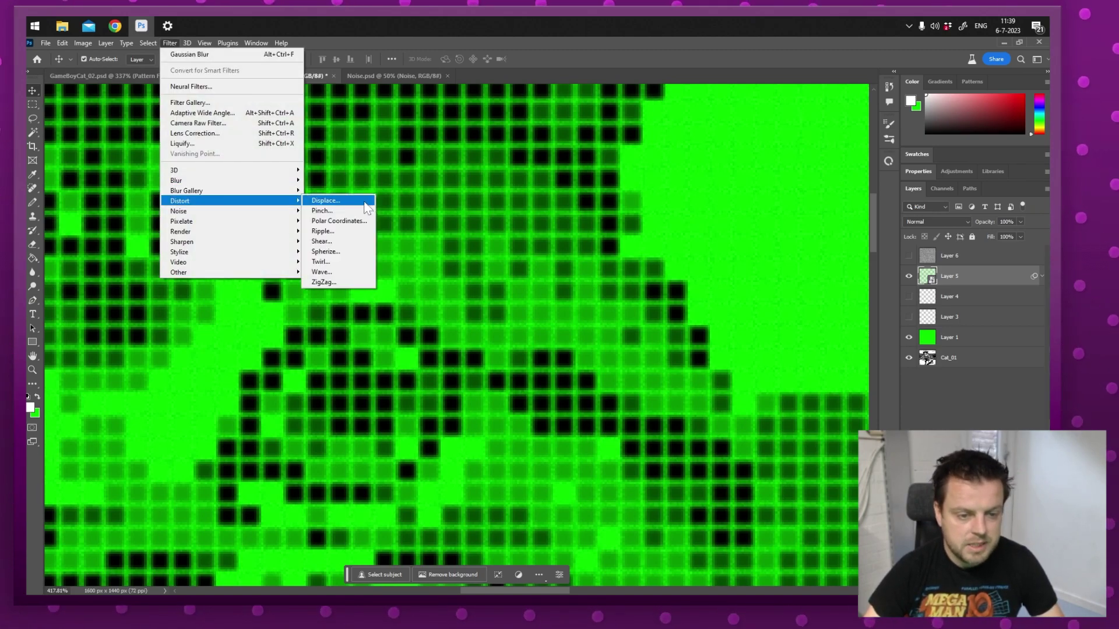
left_click(366, 203)
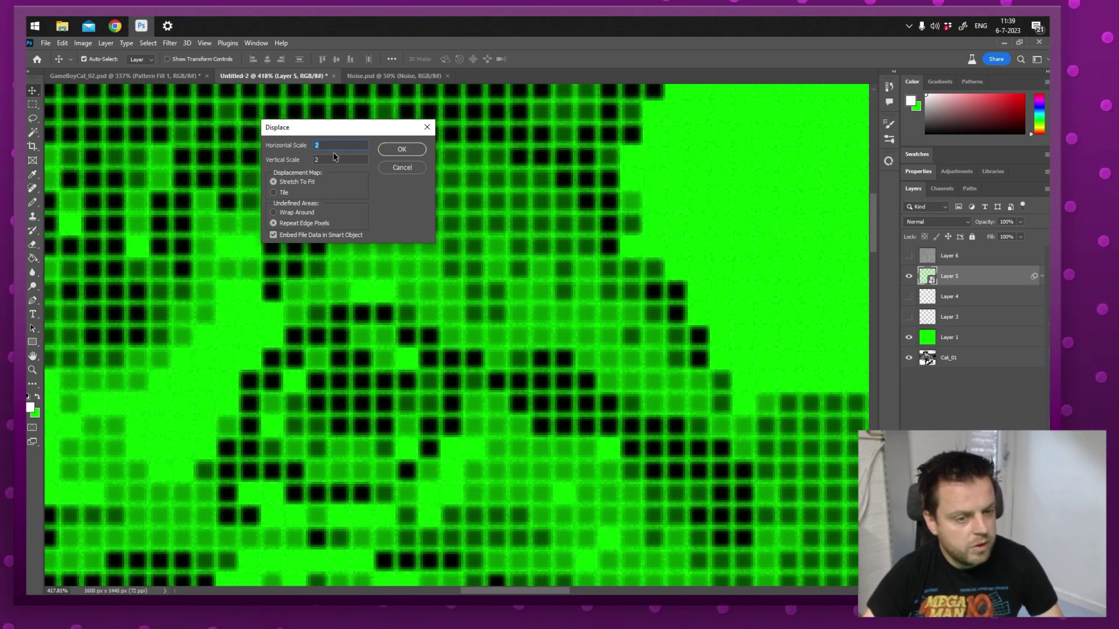
left_click(392, 151)
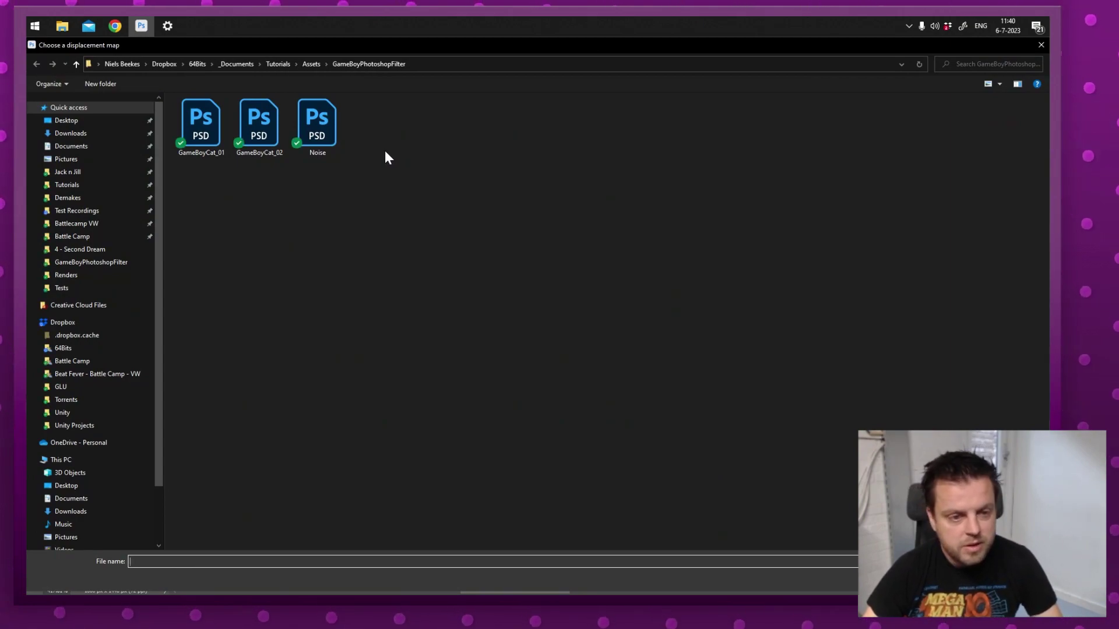
double_click(337, 127)
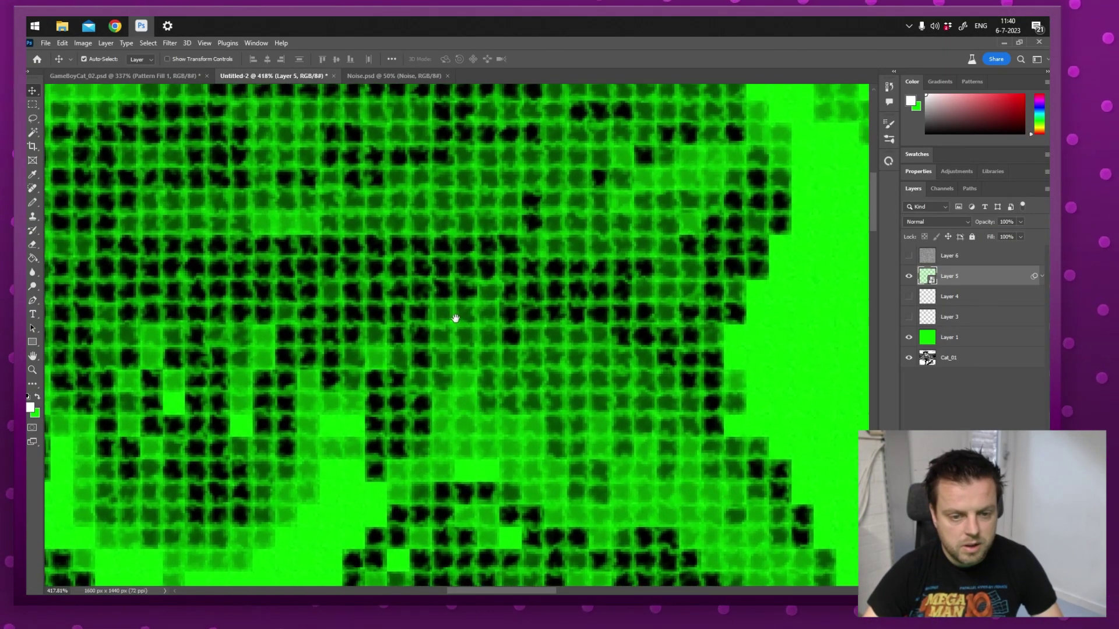
- Edit the grid layer's Displace smart filter to a weaker displacement with vertical scale 1, reusing Noise.psd as the map
left_click_drag(455, 318, 559, 409)
left_click_drag(767, 295, 728, 294)
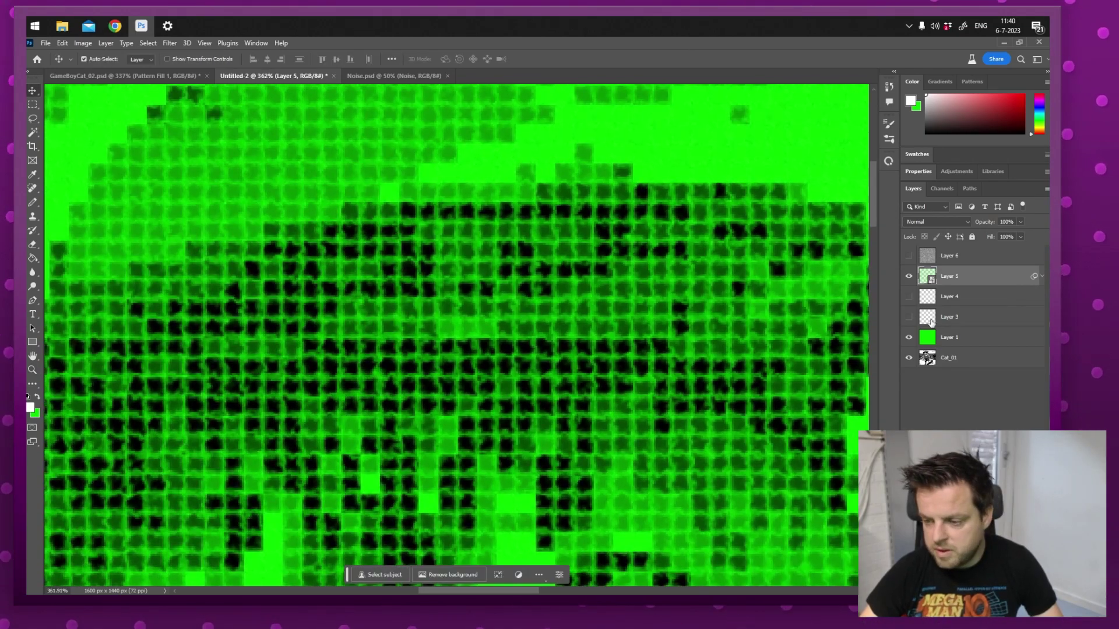
left_click(1041, 277)
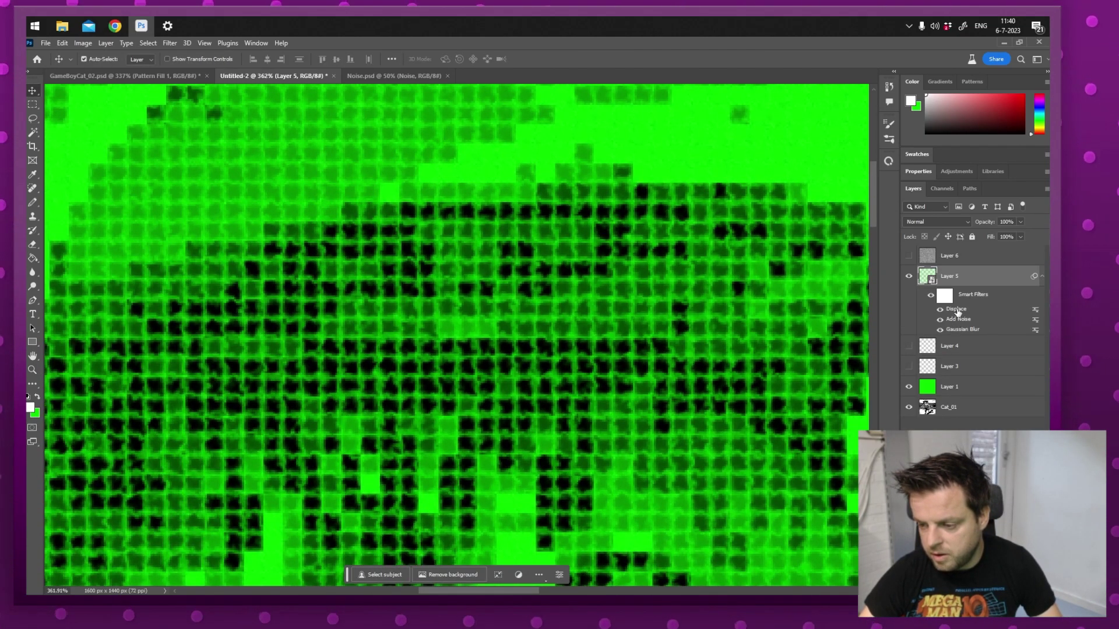
double_click(959, 311)
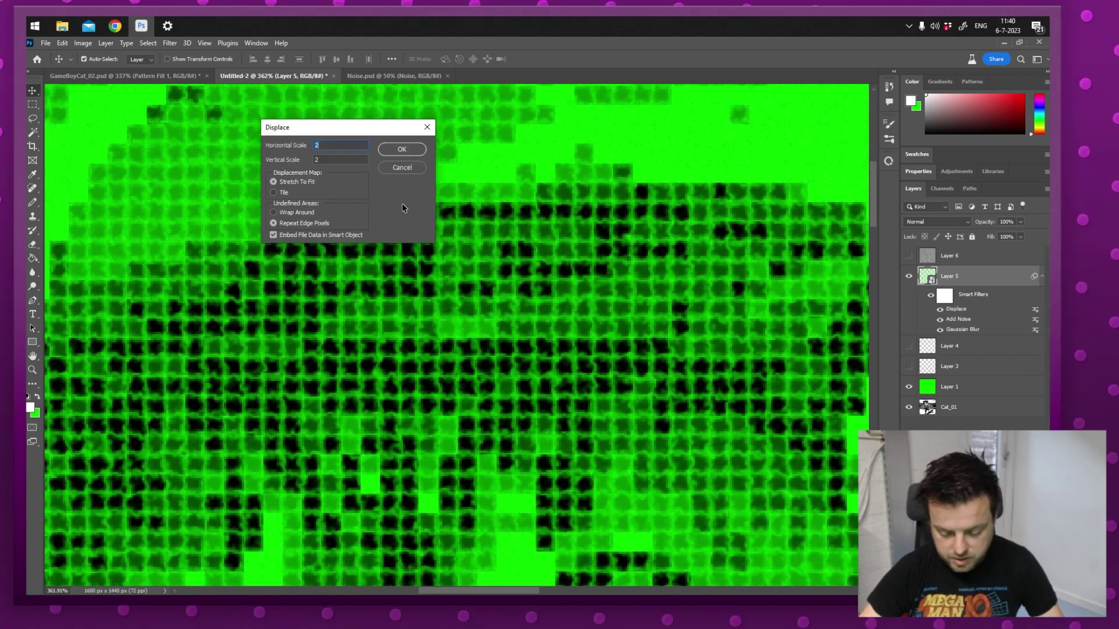
key("Return")
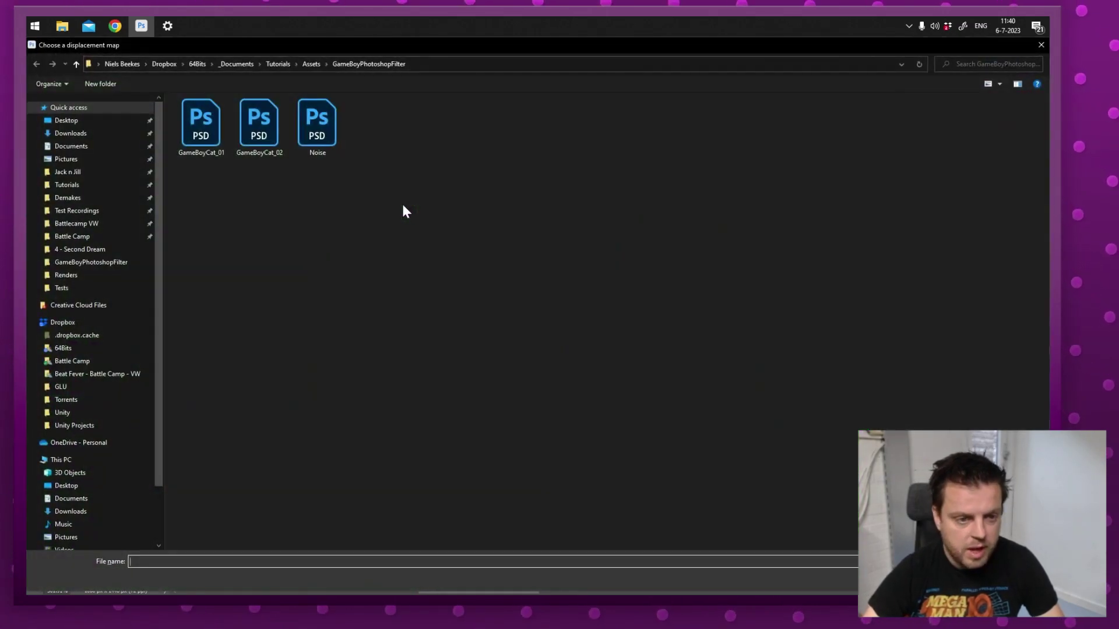
double_click(317, 118)
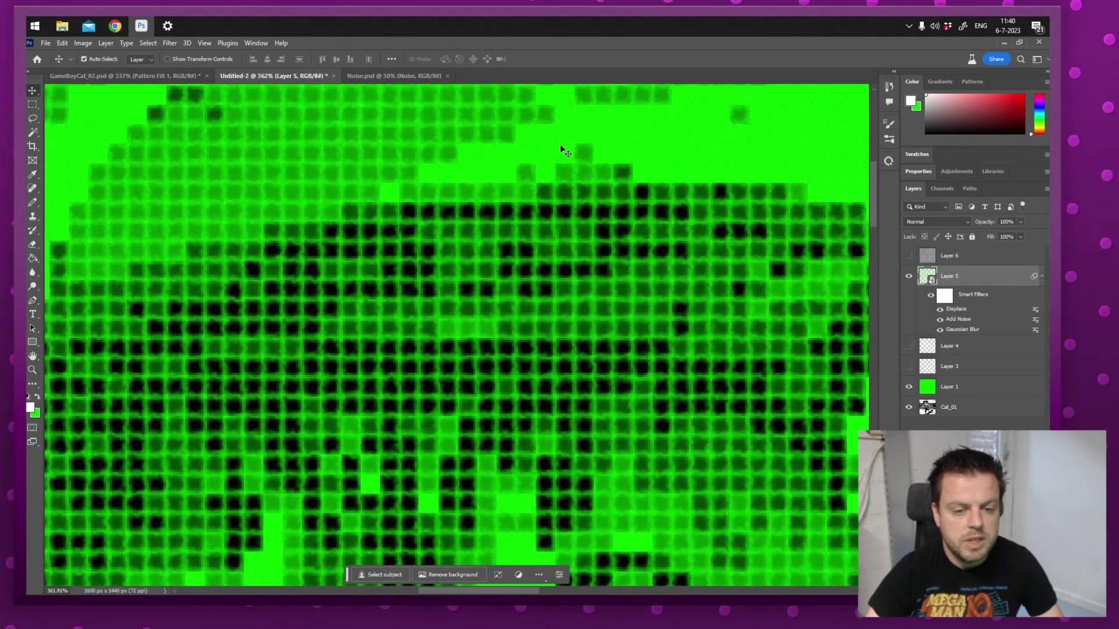
- Apply a Displace filter to the Cat_01 layer with horizontal scale 2, using Noise.psd as the displacement map
left_click_drag(705, 358, 552, 282)
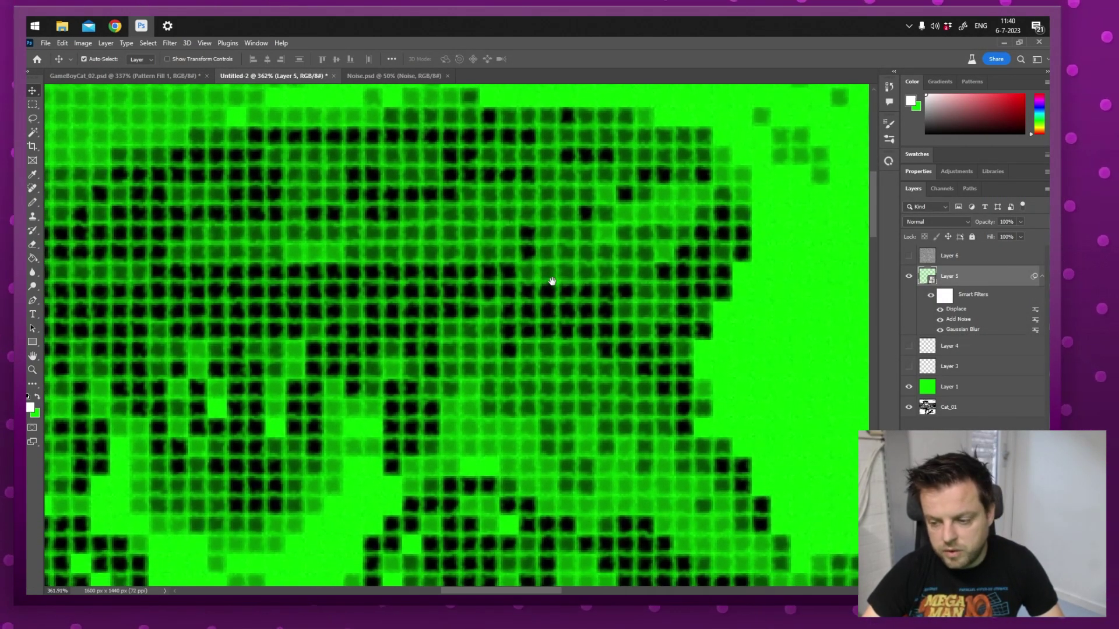
left_click(950, 408)
left_click(170, 42)
mouse_move(233, 204)
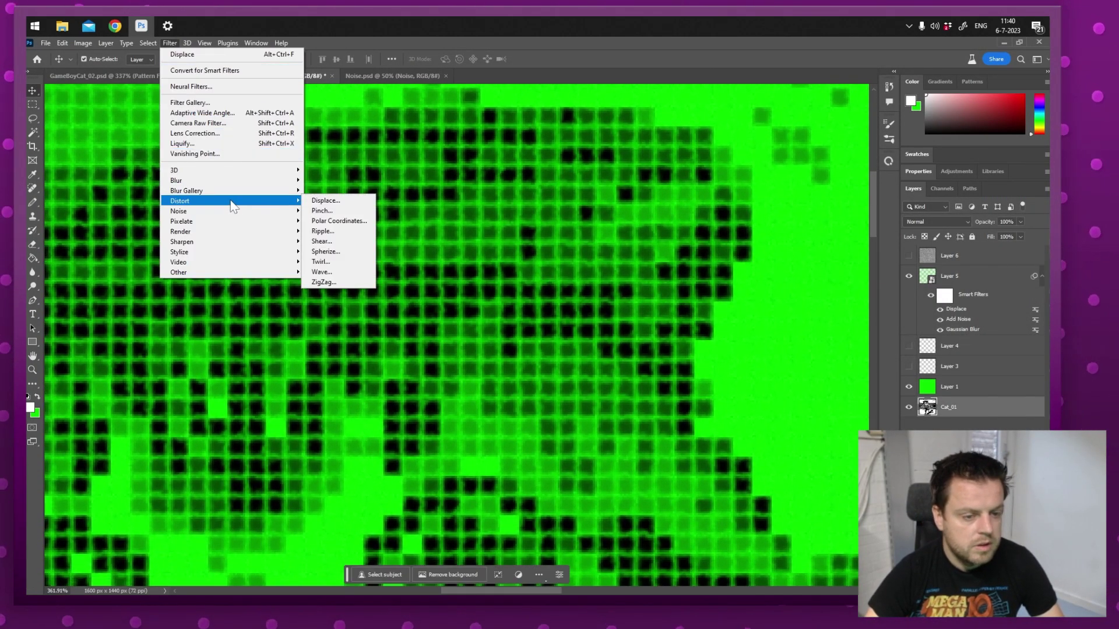
left_click(358, 200)
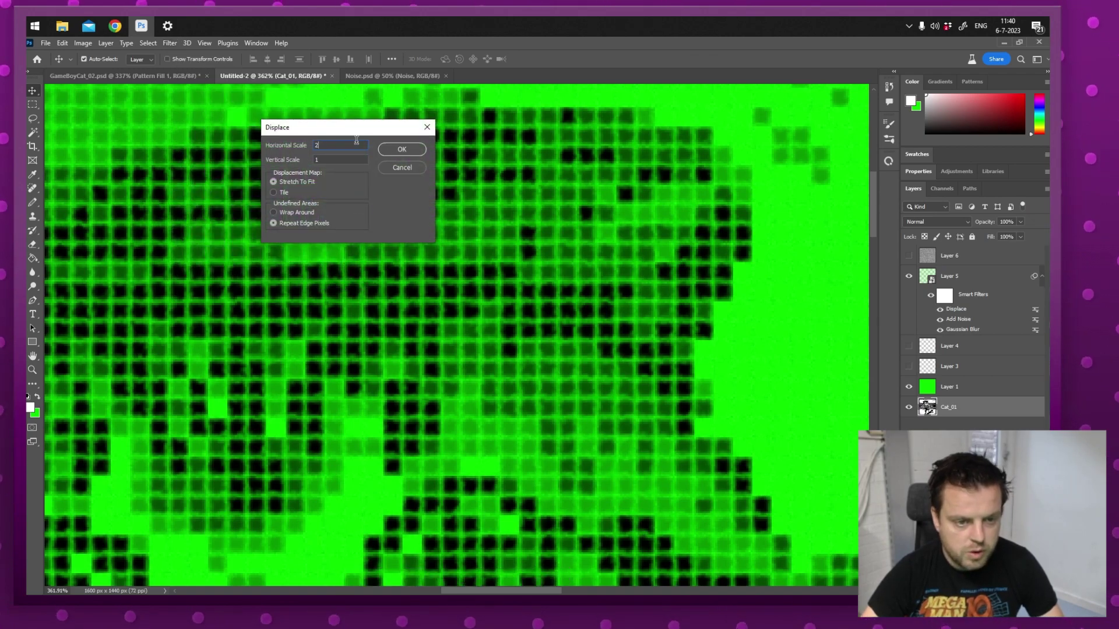
left_click(402, 149)
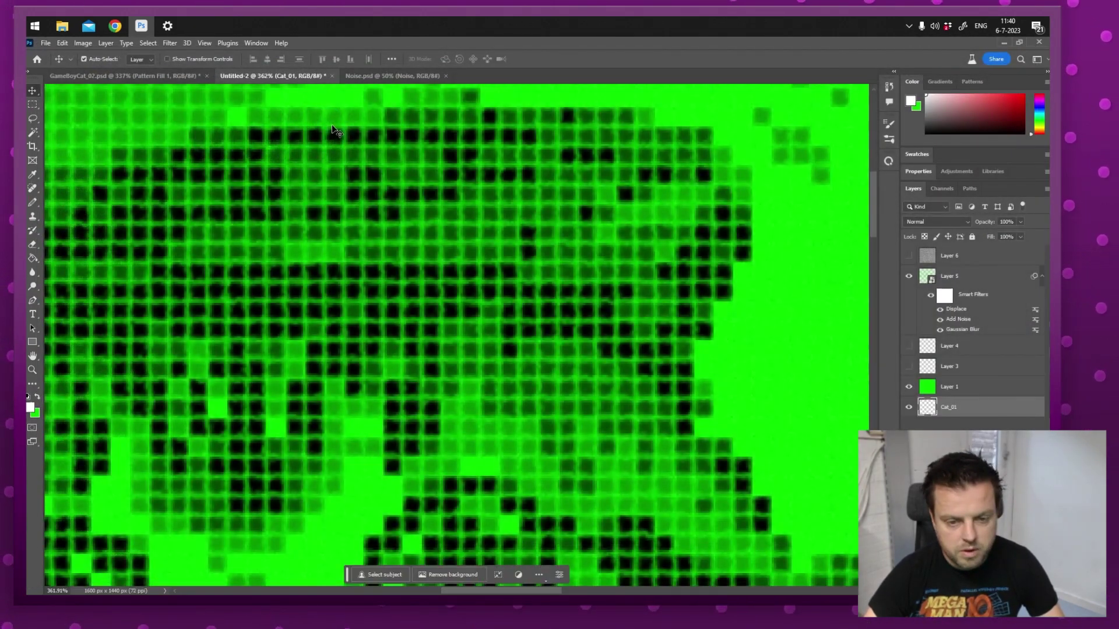
- Examine the displaced pixel edges around the cat's hat and ear up close
key("z")
left_click_drag(574, 213, 385, 327)
scroll(384, 327, "down", 5)
left_click_drag(379, 280, 669, 373)
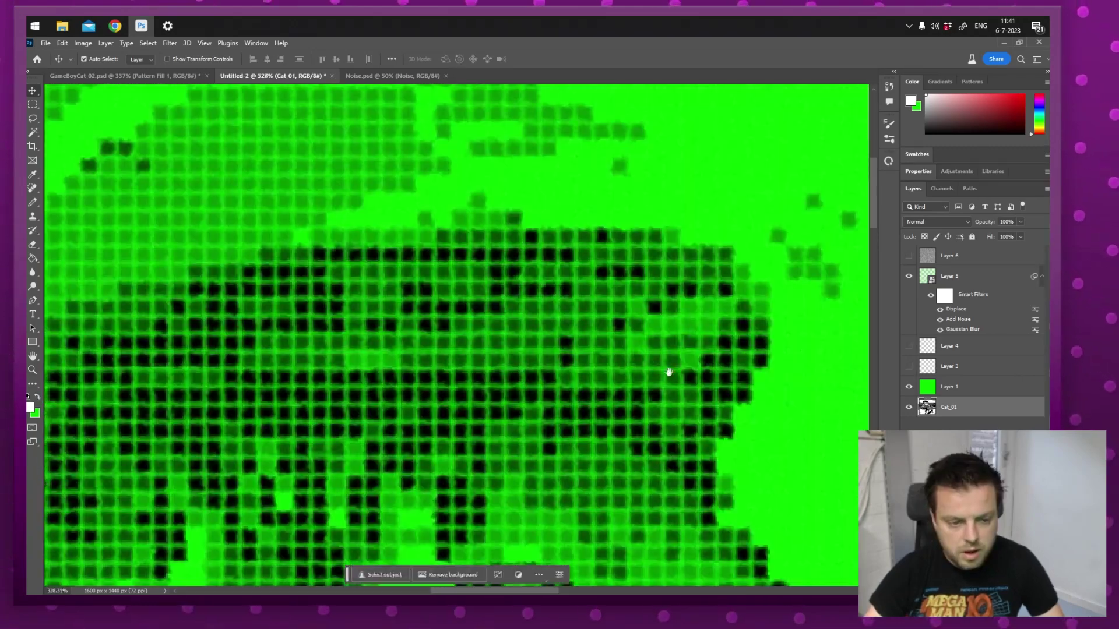
left_click_drag(202, 249, 573, 266)
left_click_drag(300, 317, 474, 284)
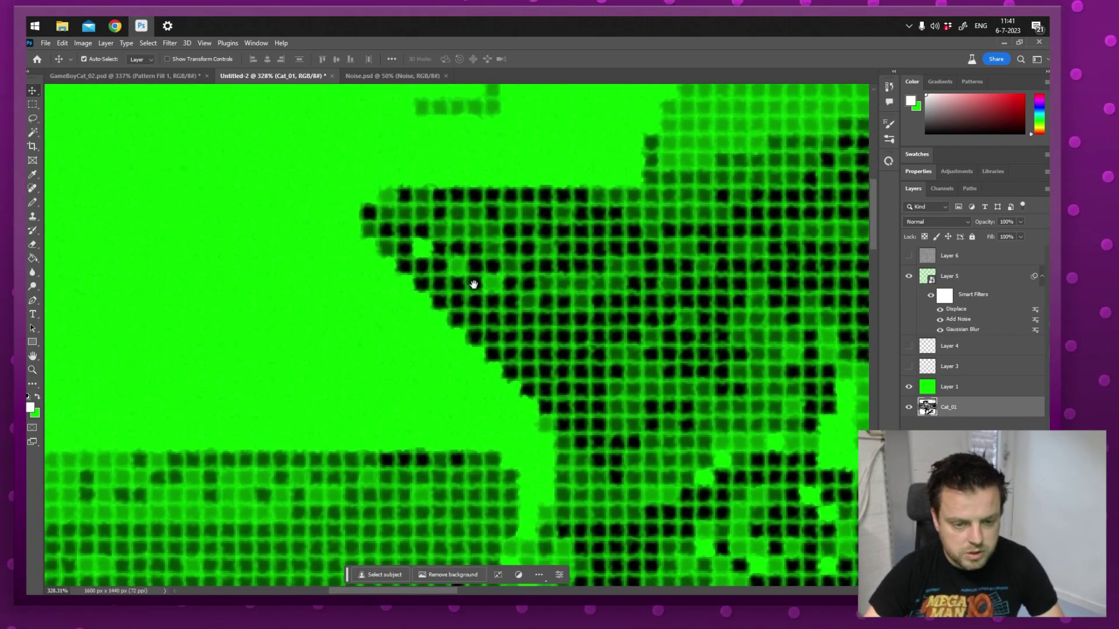
- Inspect the displaced pixel grid across the cat's face, body and skateboard, close up and in the full picture
left_click_drag(450, 449, 432, 146)
left_click_drag(641, 350, 142, 442)
left_click_drag(494, 227, 394, 347)
scroll(394, 347, "down", 8)
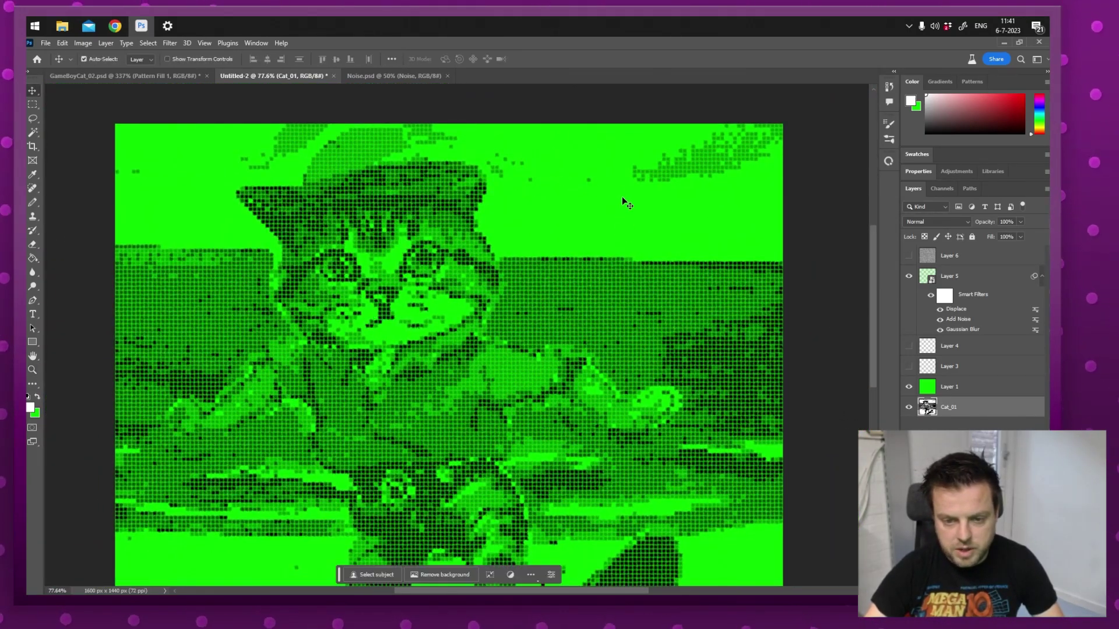
left_click_drag(547, 380, 572, 299)
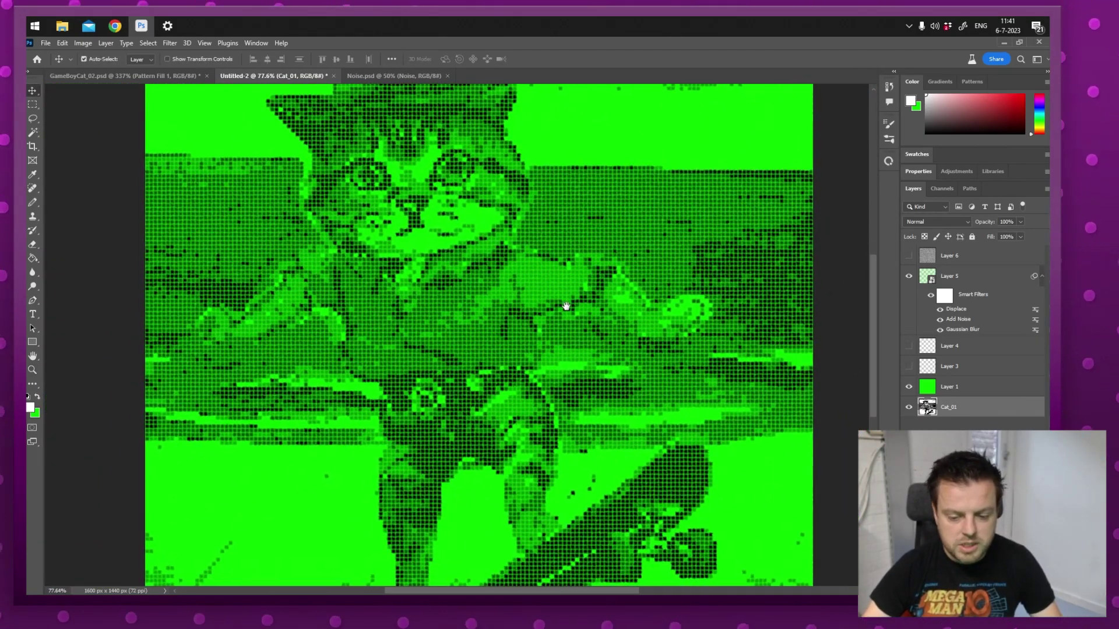
scroll(572, 299, "down", 3)
- Look up reference images for "dust scratches" on Google in Chrome and return to Photoshop
left_click(114, 25)
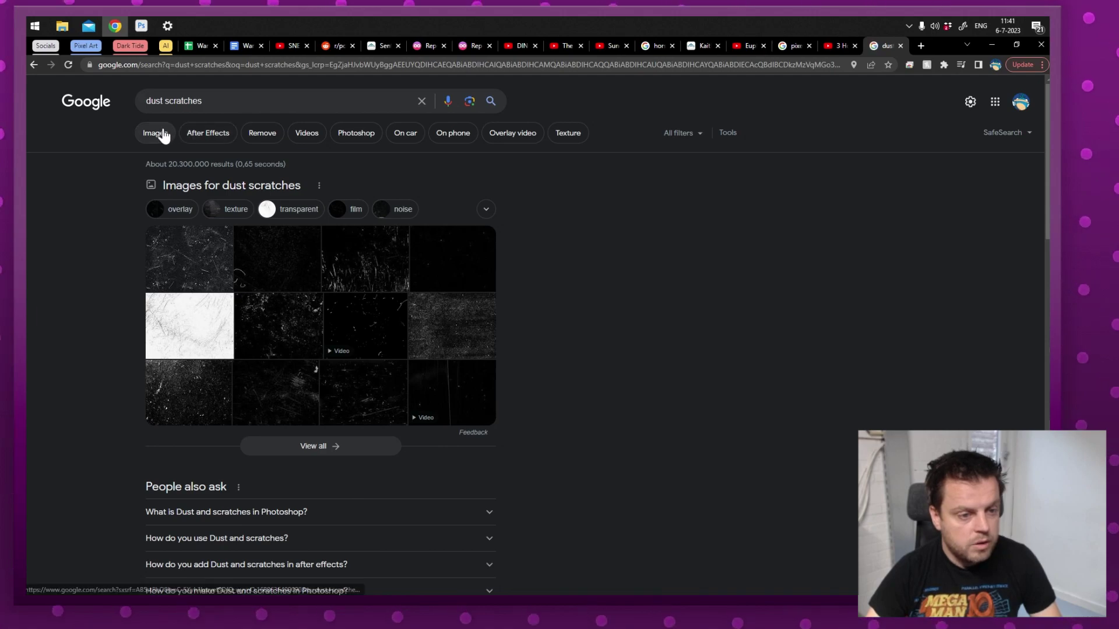
left_click(163, 134)
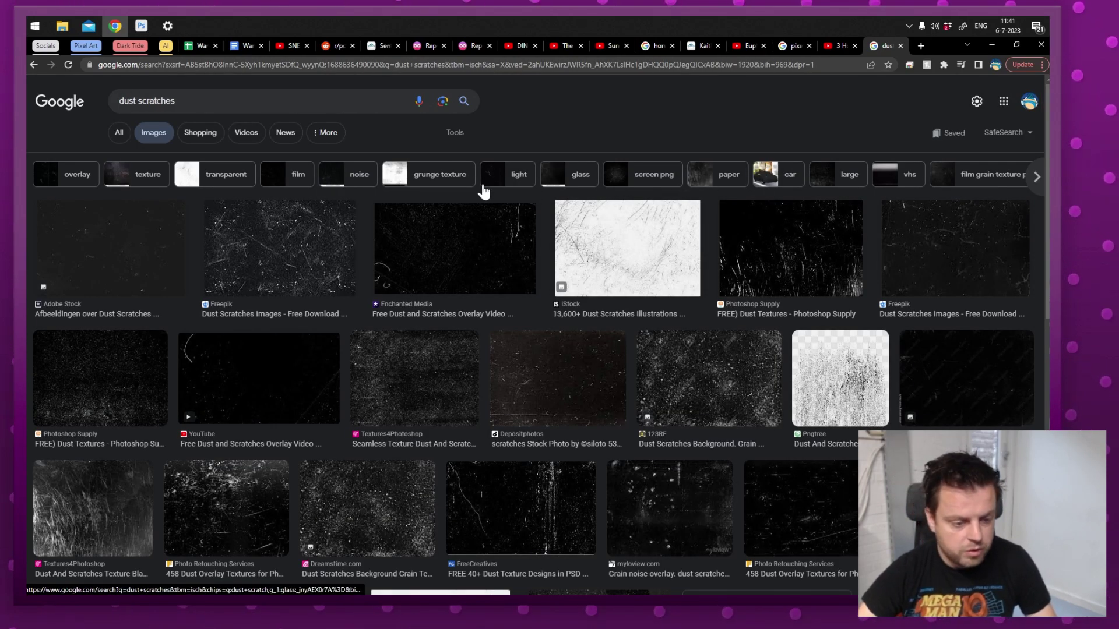
key("alt+Tab")
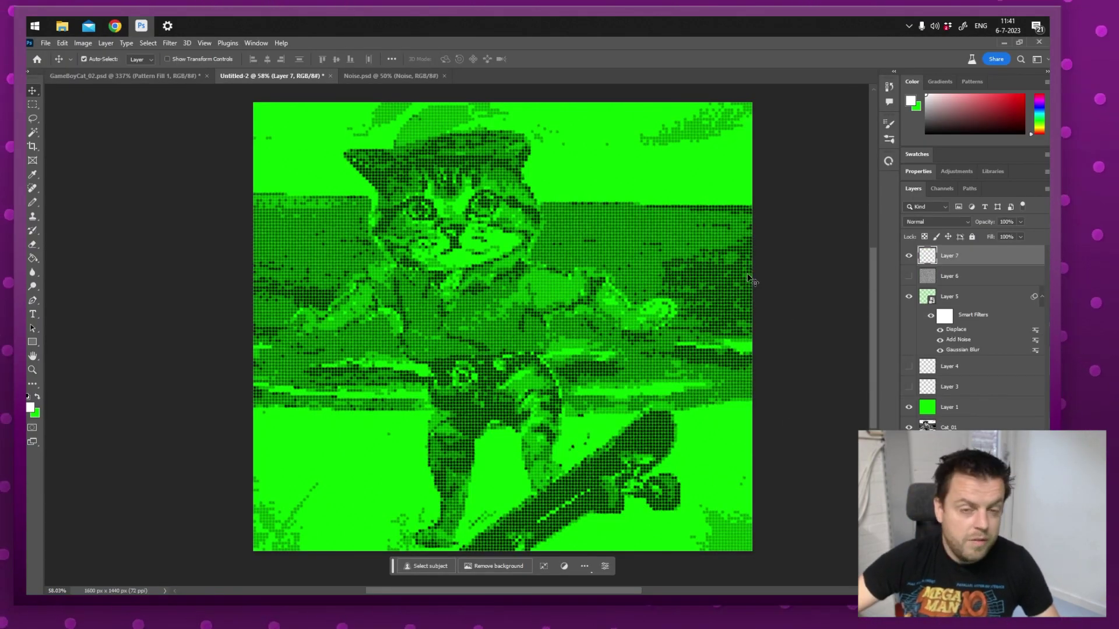
- Generate a "dust scratches" Generative Fill over the entire canvas on Layer 7, browse the variations and keep the first one
key("ctrl+a")
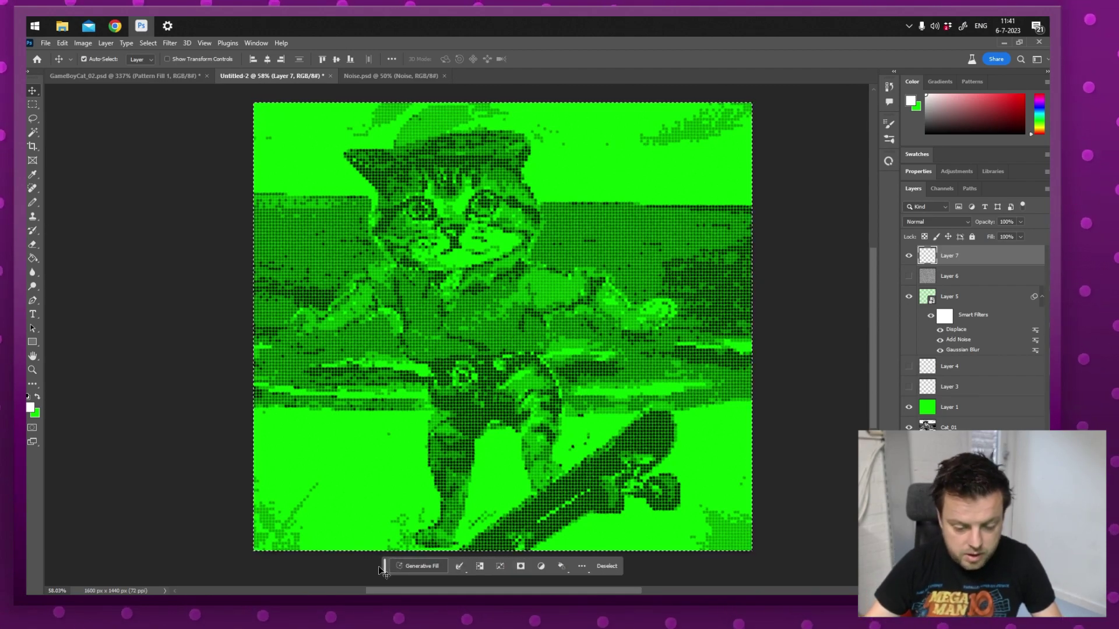
left_click(418, 566)
type("d")
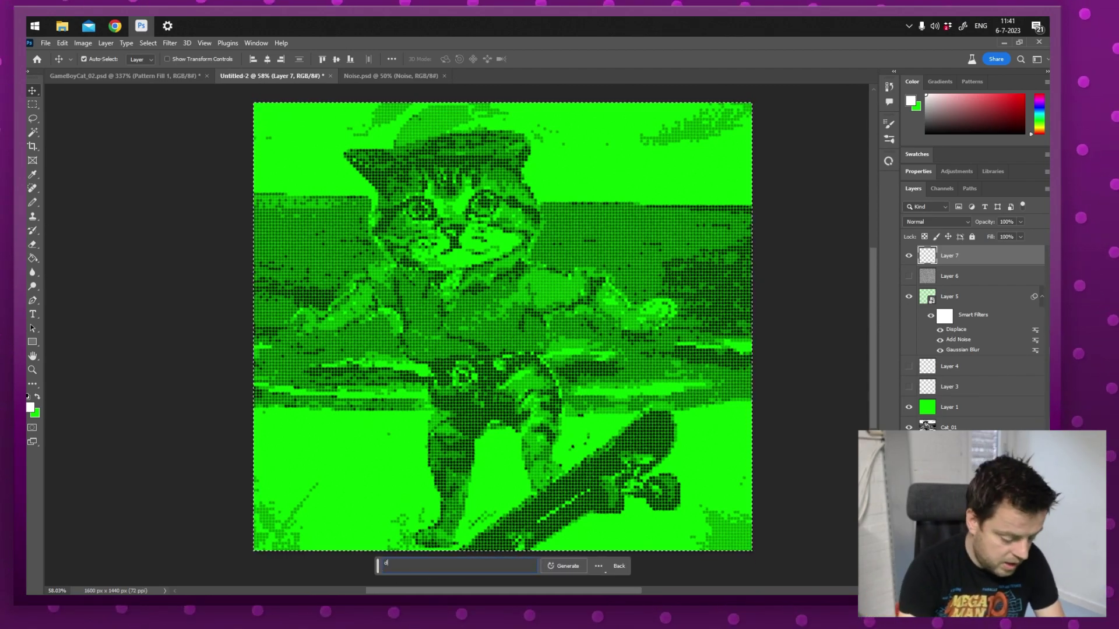
type("ust scratches")
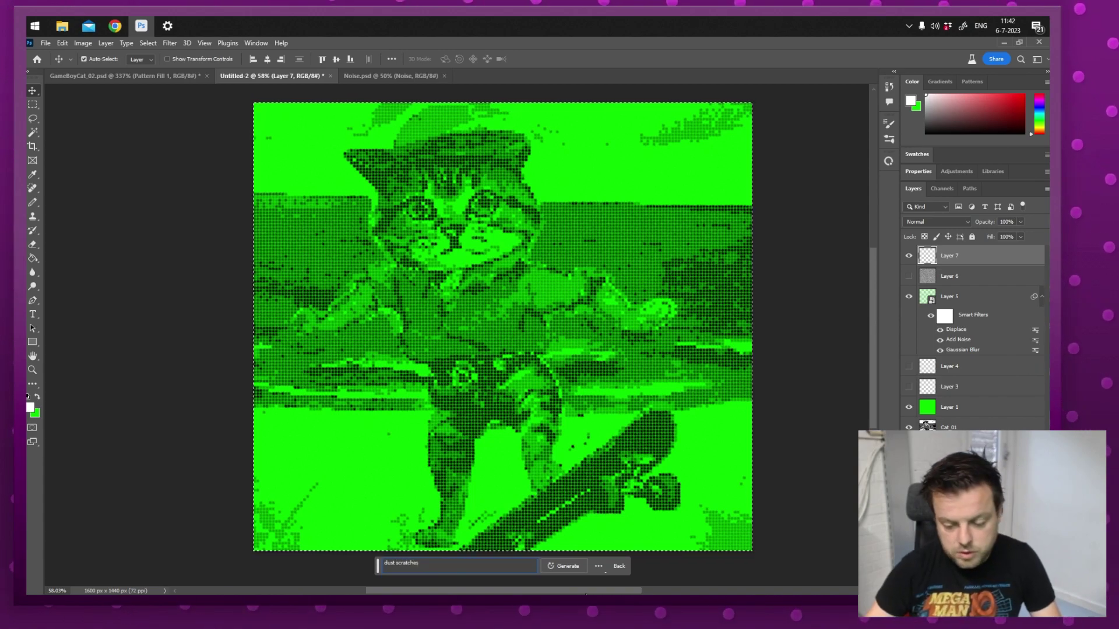
left_click(563, 565)
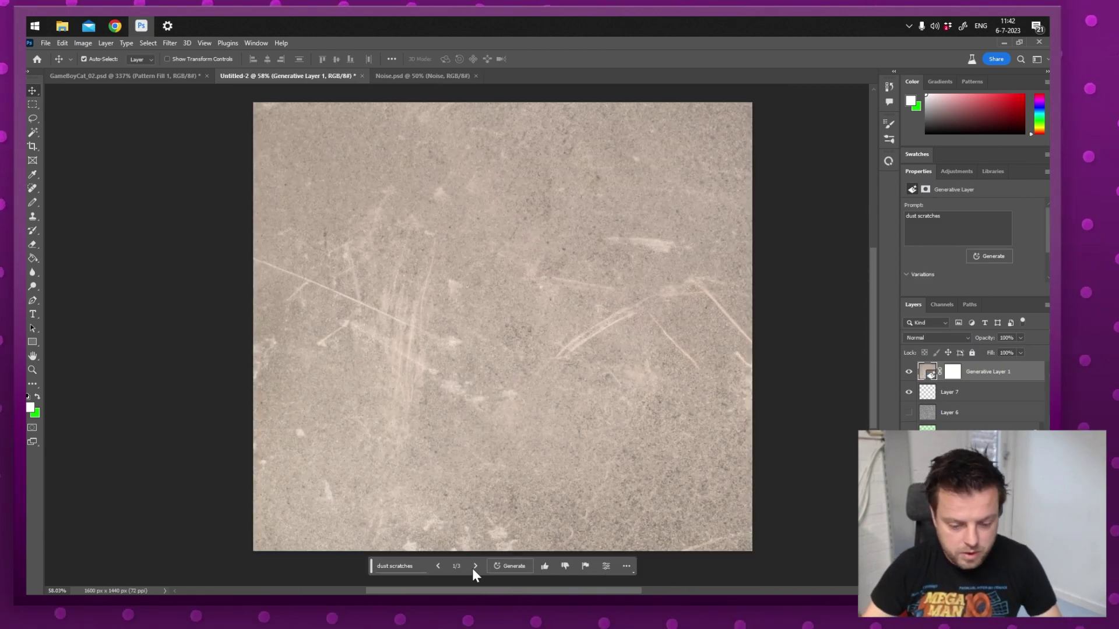
left_click(475, 565)
left_click(477, 563)
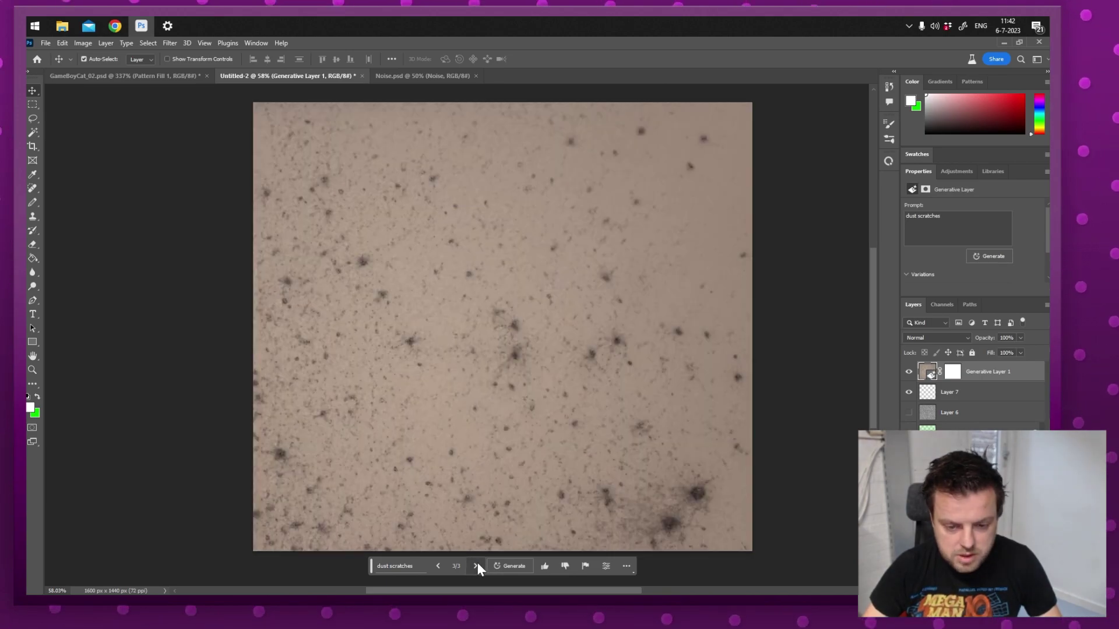
left_click(477, 566)
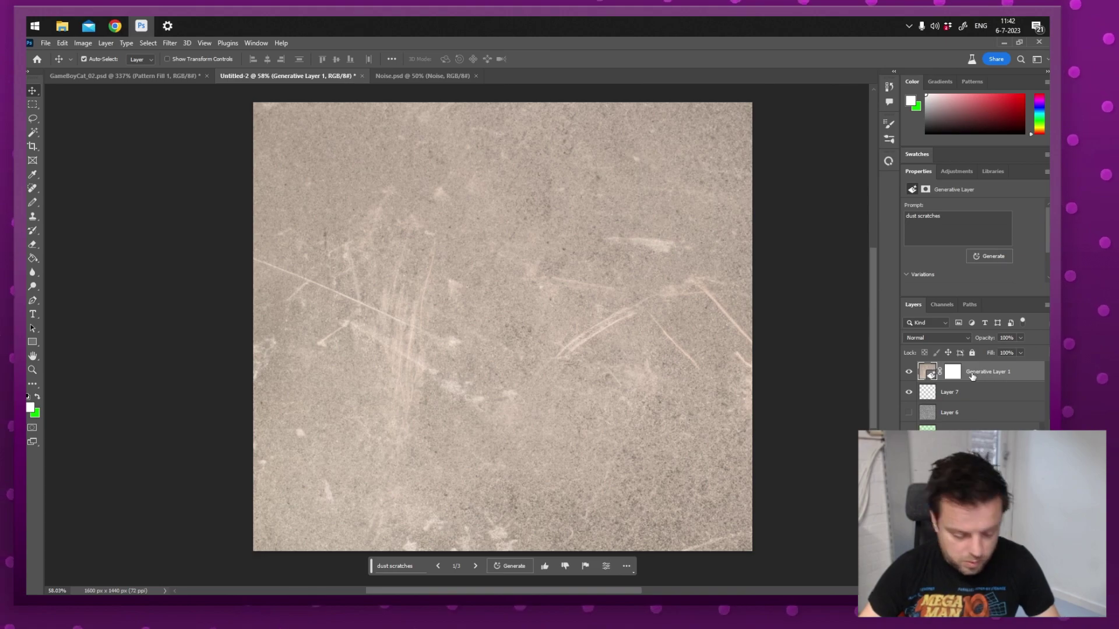
- Apply Levels to the generated dust scratches layer with input levels 106, 3.85 and 188
key("ctrl+l")
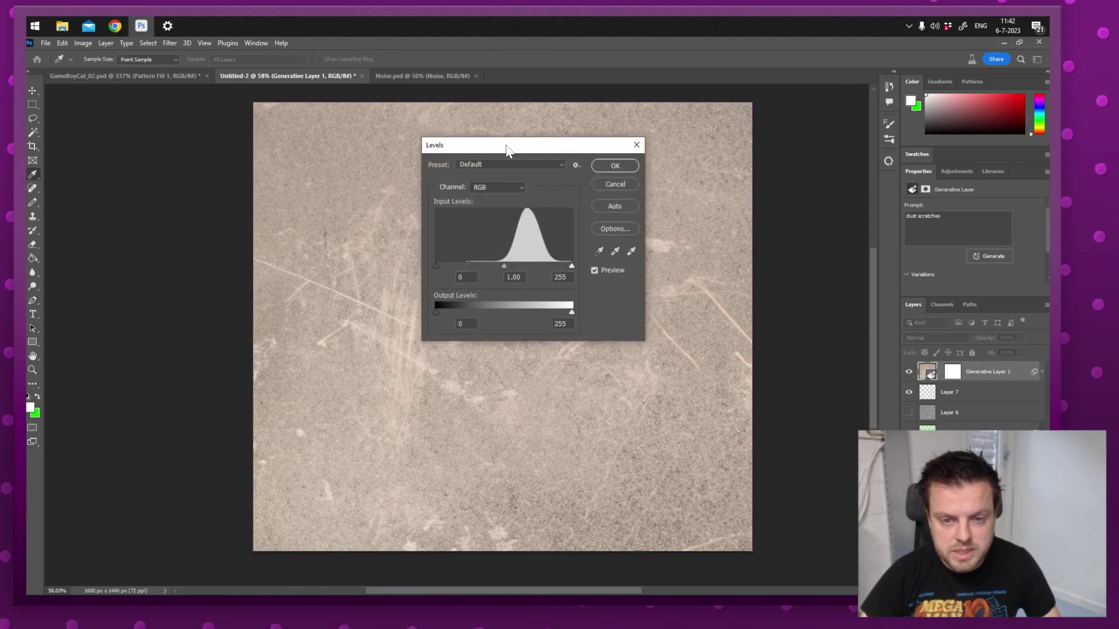
left_click_drag(506, 145, 661, 144)
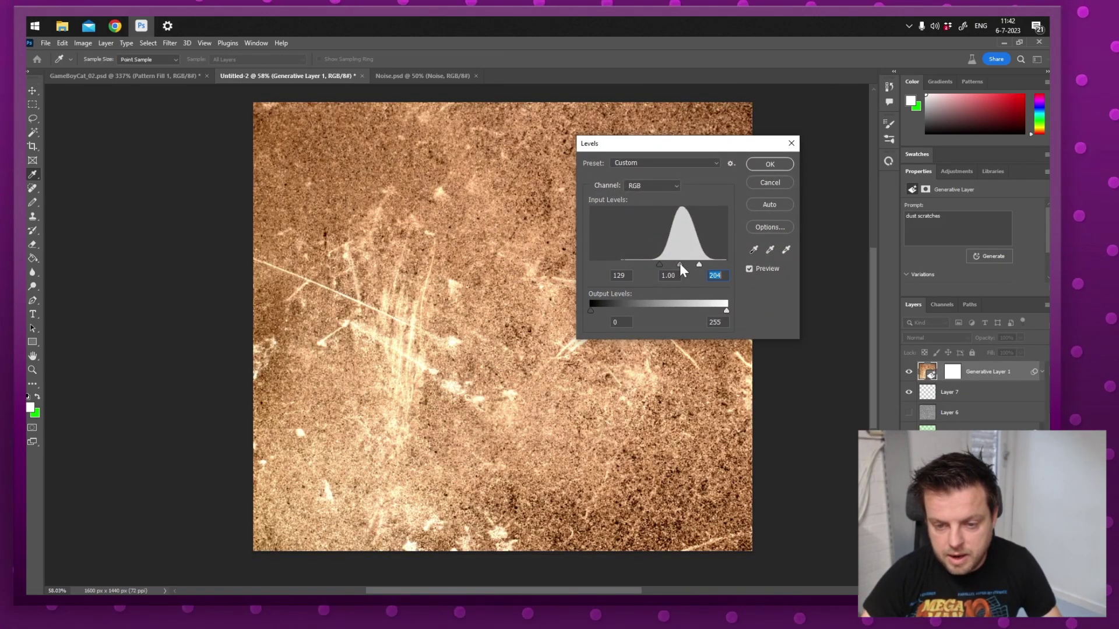
left_click_drag(679, 263, 641, 264)
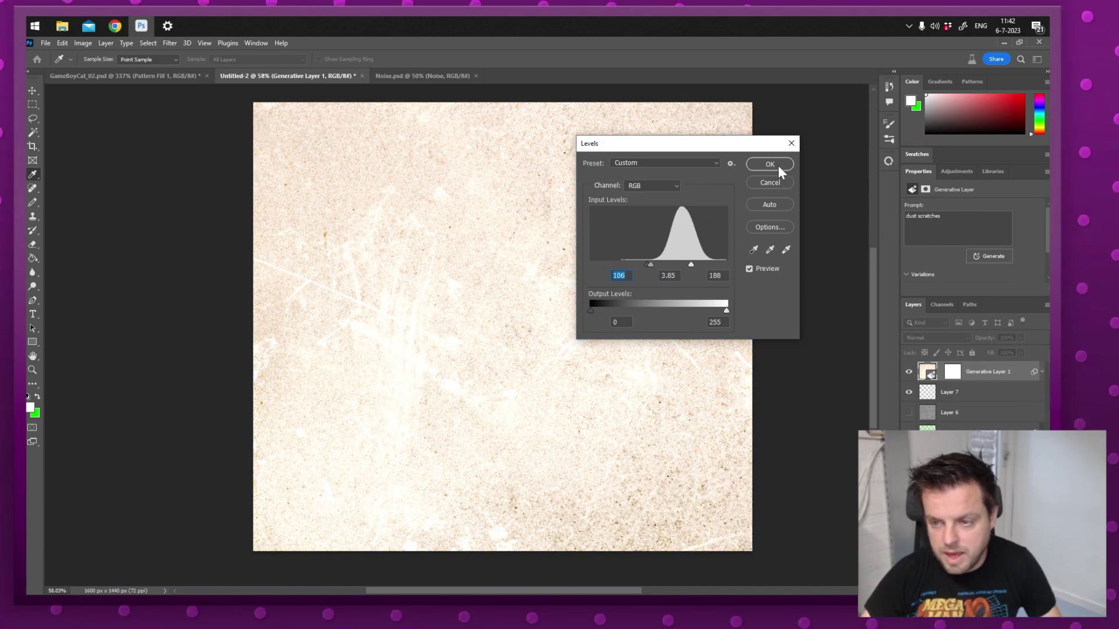
left_click(770, 164)
- Set the dust scratches layer's blend mode to Multiply and compare the image with and without the layer
left_click(939, 336)
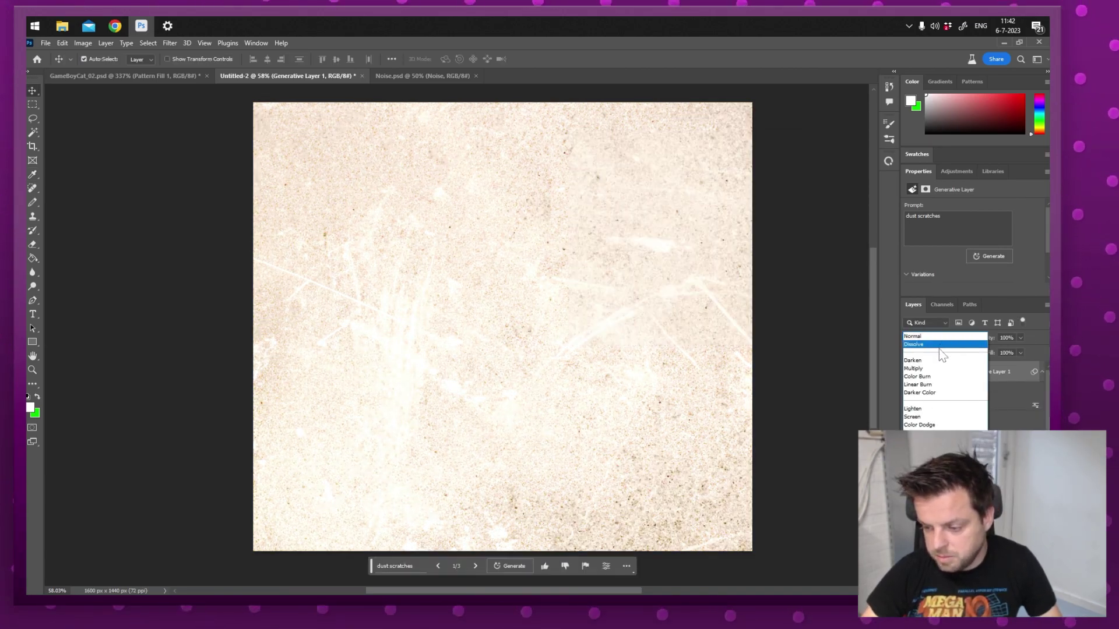
left_click(929, 365)
left_click(910, 374)
left_click(910, 374)
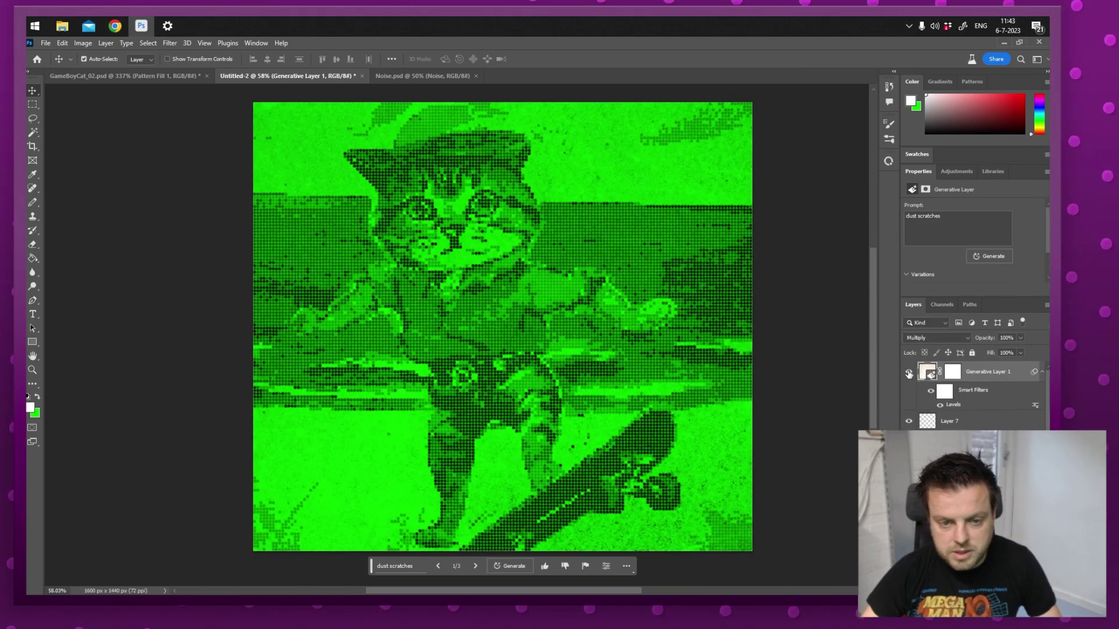
left_click(909, 373)
left_click(909, 374)
- Examine the dust texture up close around the cat's head, comparing the image with the layer hidden and shown
key("z")
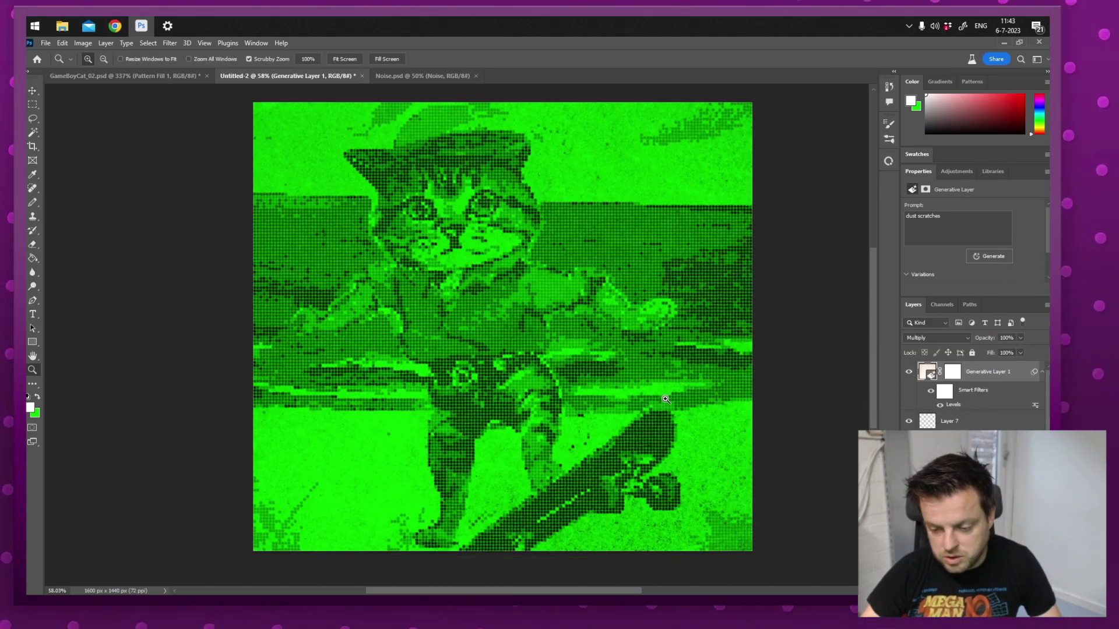
left_click_drag(658, 400, 711, 401)
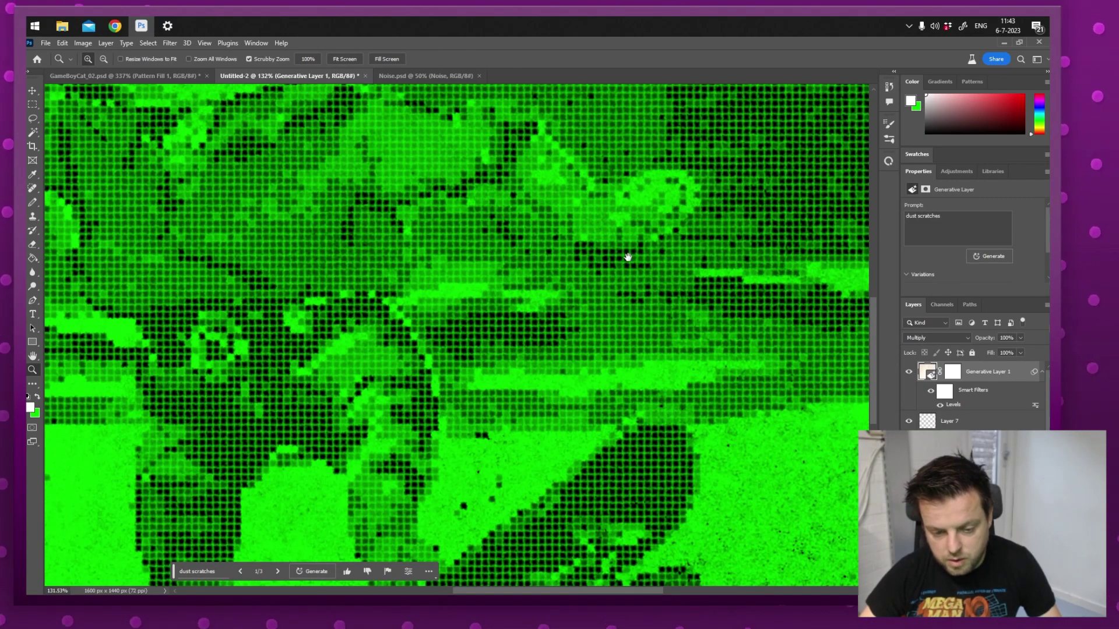
left_click_drag(628, 257, 539, 583)
left_click_drag(509, 279, 686, 390)
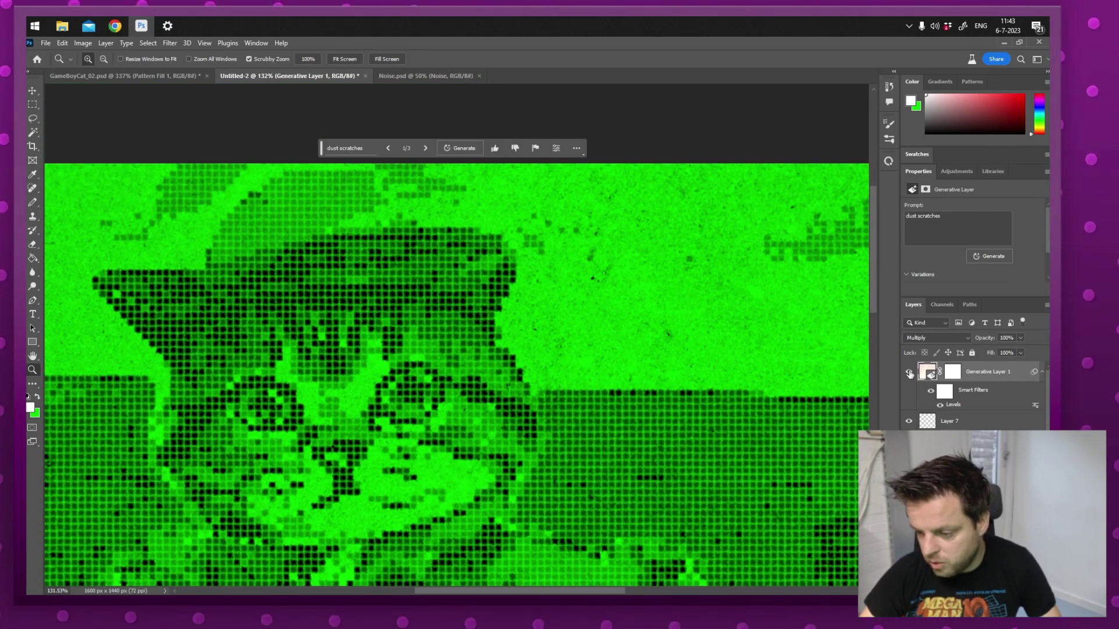
left_click(909, 373)
left_click(909, 373)
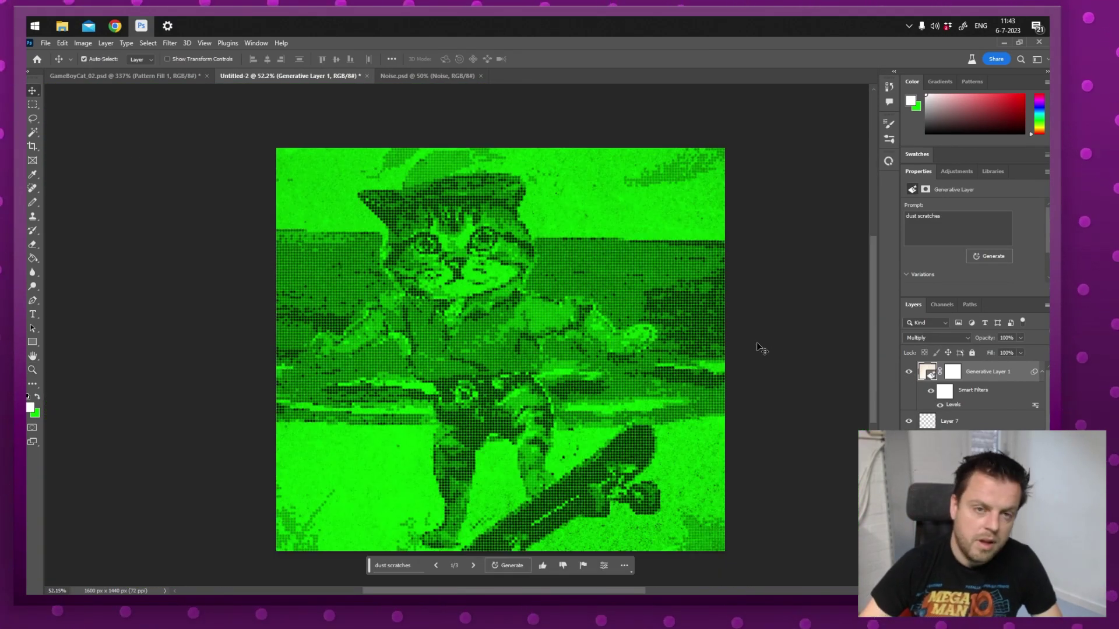